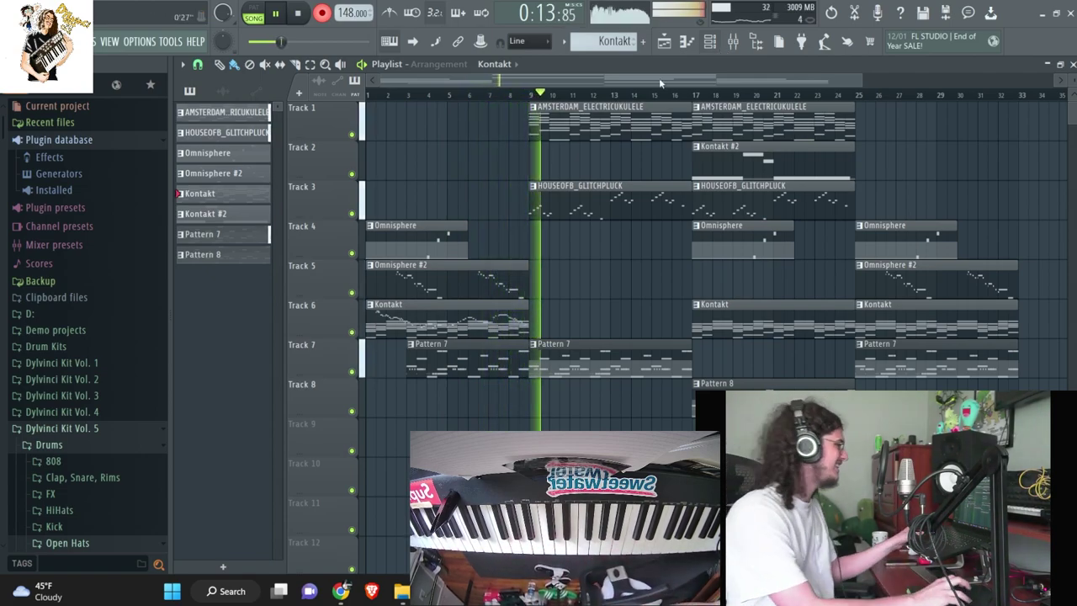
- Play back the finished arrangement and look at its instruments in the channel rack
left_click(299, 12)
key("space")
key("F6")
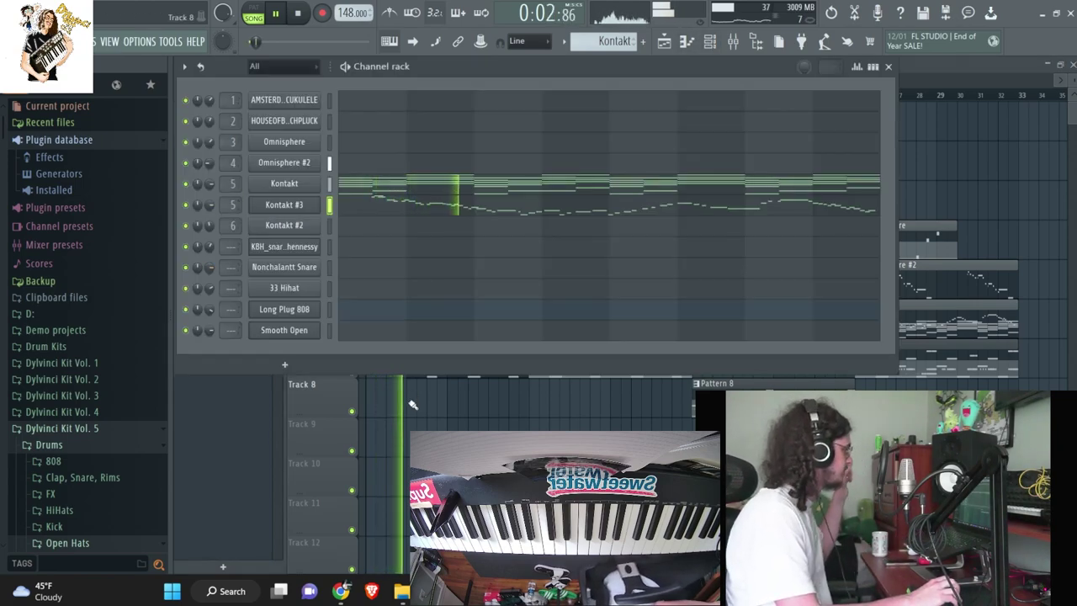
key("space")
key("F6")
key("space")
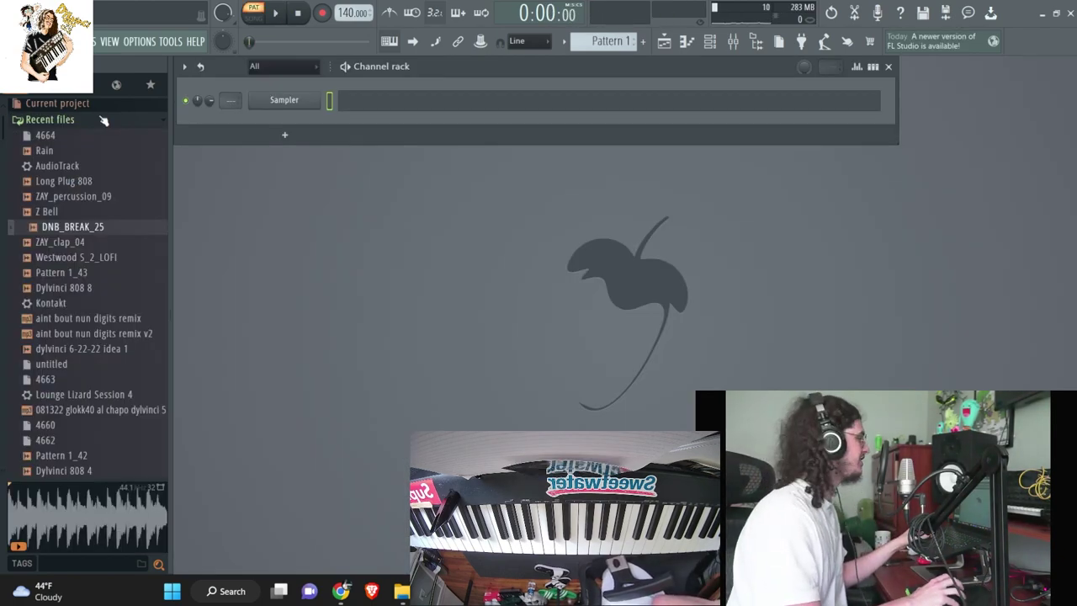
- Browse to the Oneshot folder inside the Sounds folder of the file browser
left_click(103, 121)
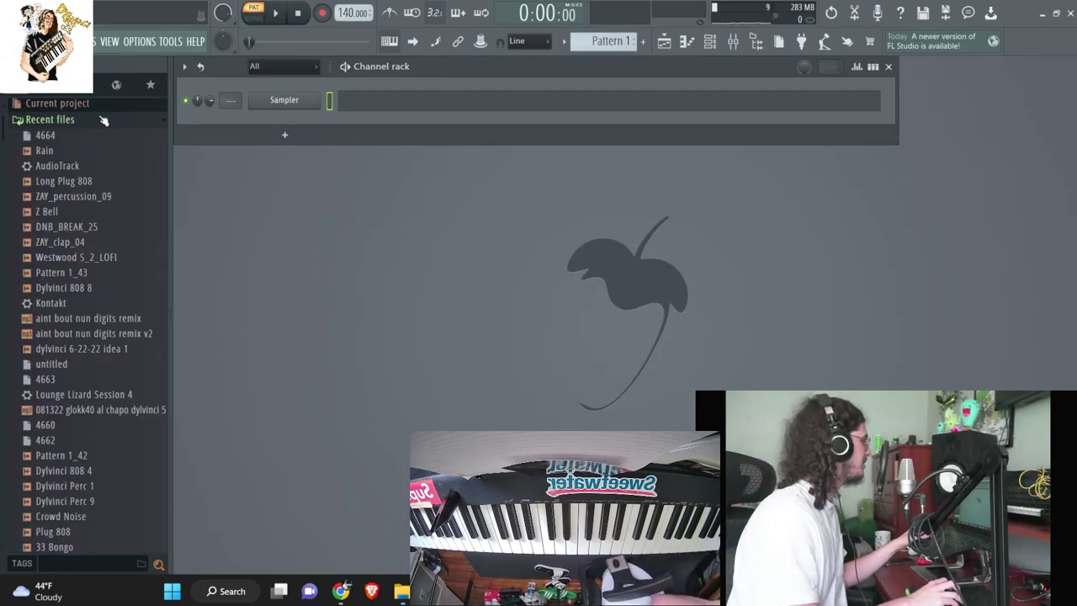
left_click(61, 377)
scroll(62, 361, "down", 5)
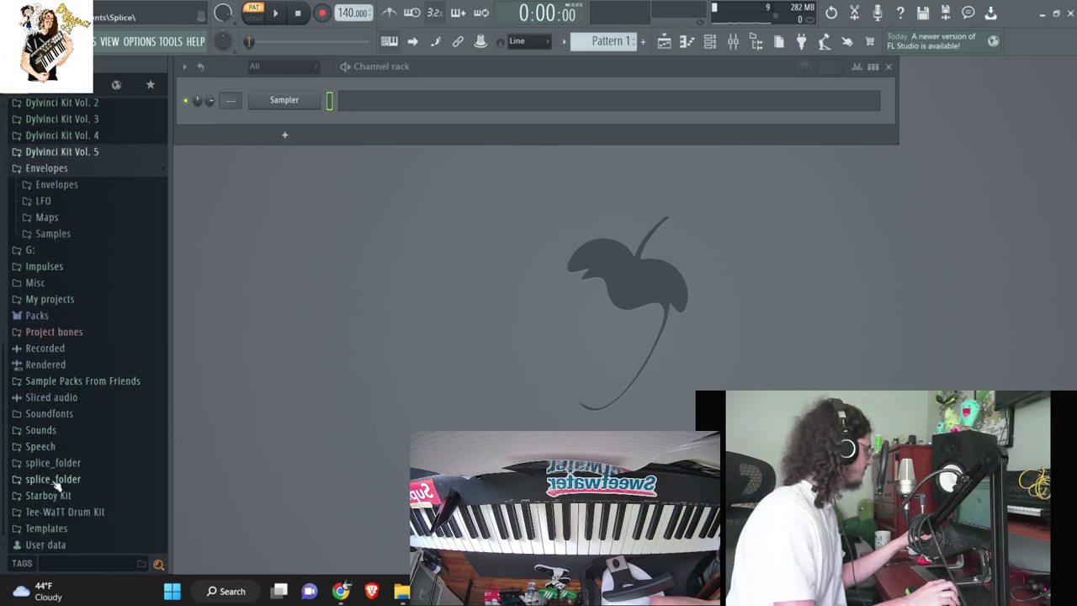
left_click(42, 430)
scroll(60, 447, "down", 5)
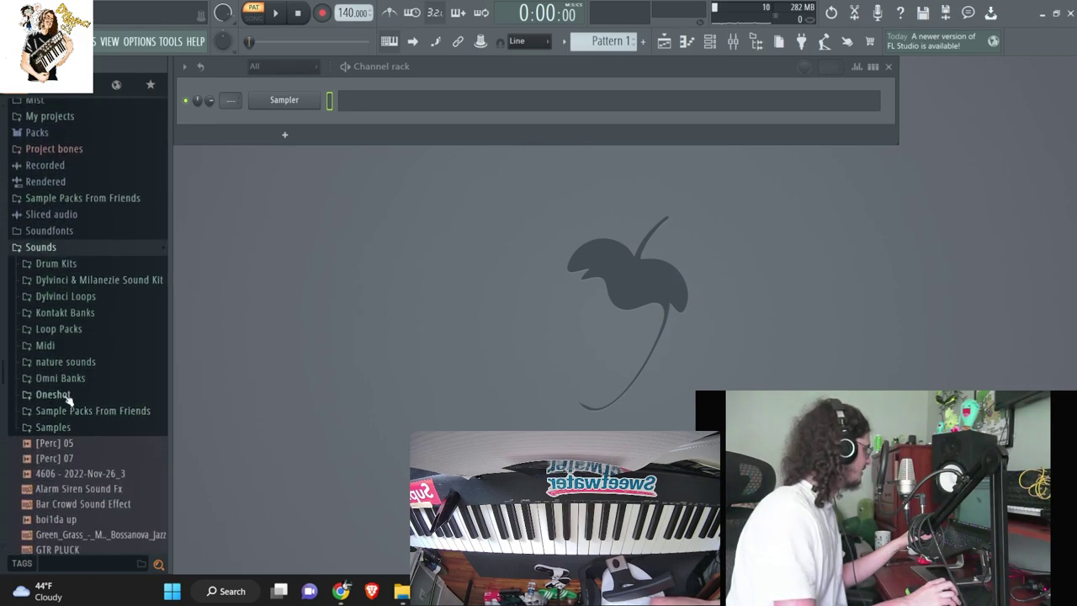
left_click(63, 402)
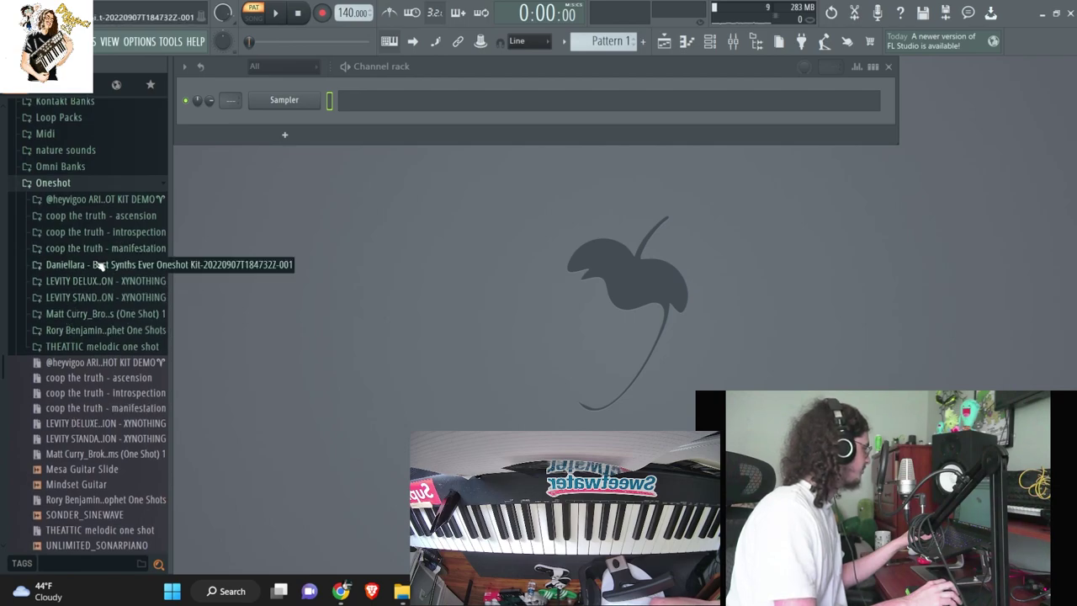
- Look through the one-shot kits and audition their samples for a main melodic sound
left_click(91, 250)
left_click(87, 280)
left_click(91, 331)
scroll(92, 327, "down", 2)
left_click(88, 277)
left_click(84, 305)
left_click(88, 320)
left_click(95, 292)
left_click(92, 308)
left_click(92, 335)
left_click(102, 367)
scroll(115, 402, "down", 2)
left_click(100, 336)
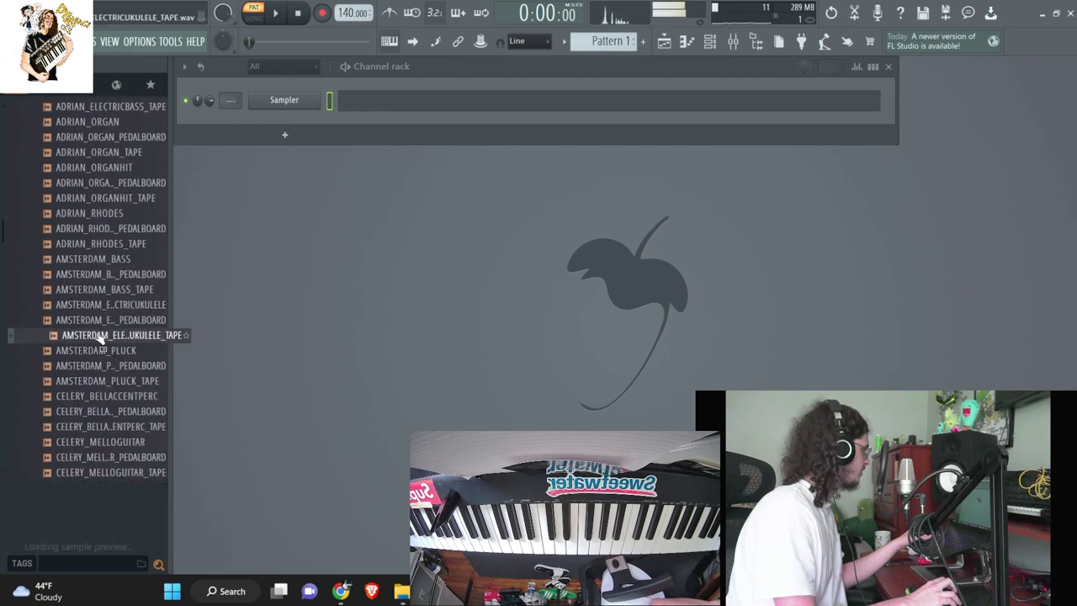
- Load AMSTERDAM_ELECTRICUKULELE onto the Sampler channel and show its volume envelope settings
left_click(102, 292)
left_click_drag(102, 308, 284, 100)
left_click(357, 283)
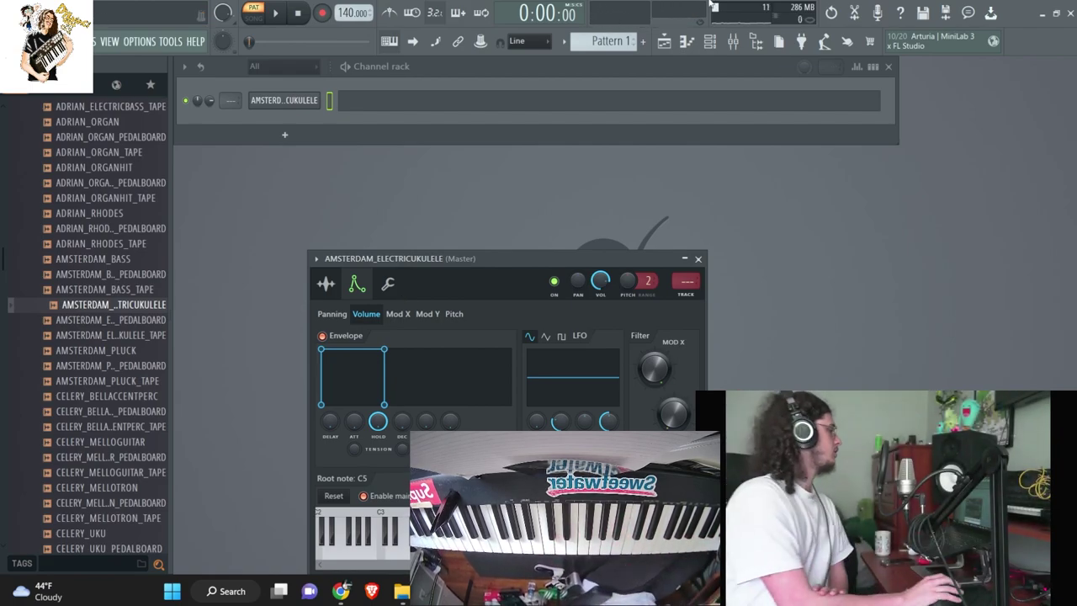
key("r")
left_click(535, 341)
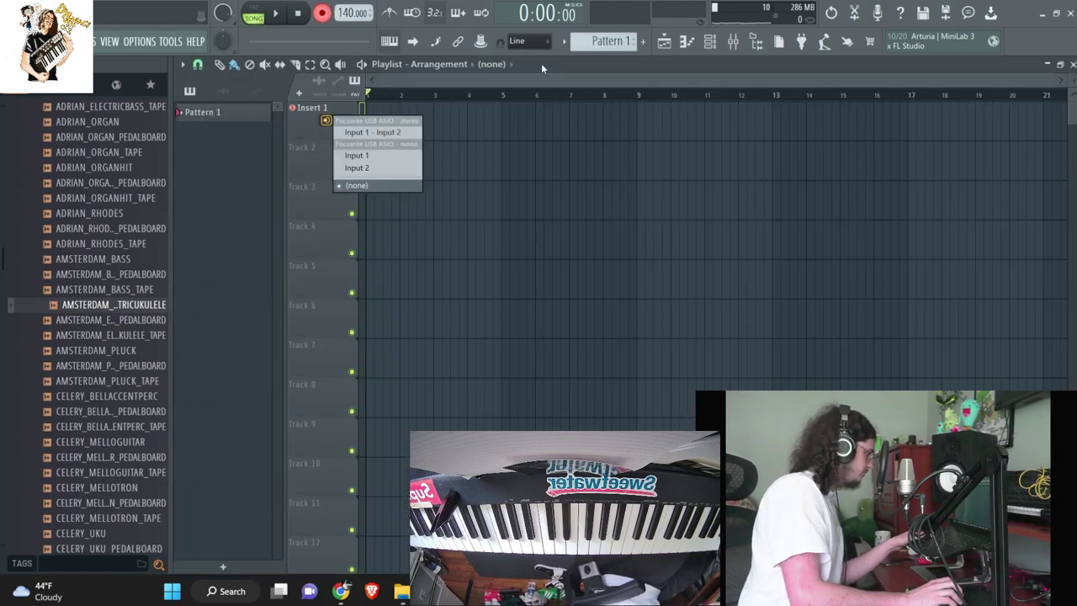
left_click(392, 187)
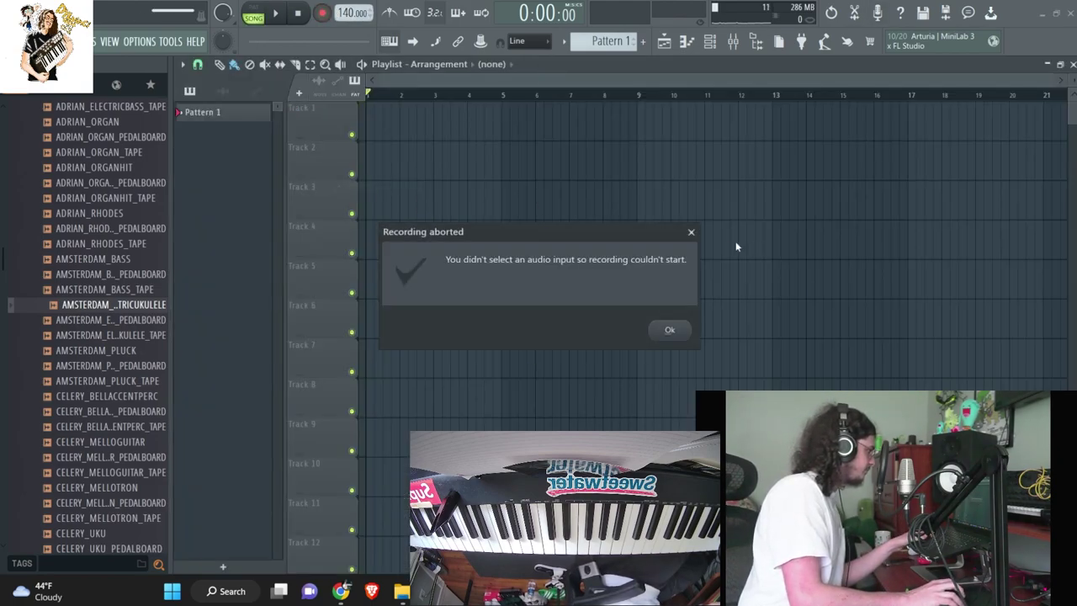
left_click(691, 231)
left_click(1072, 65)
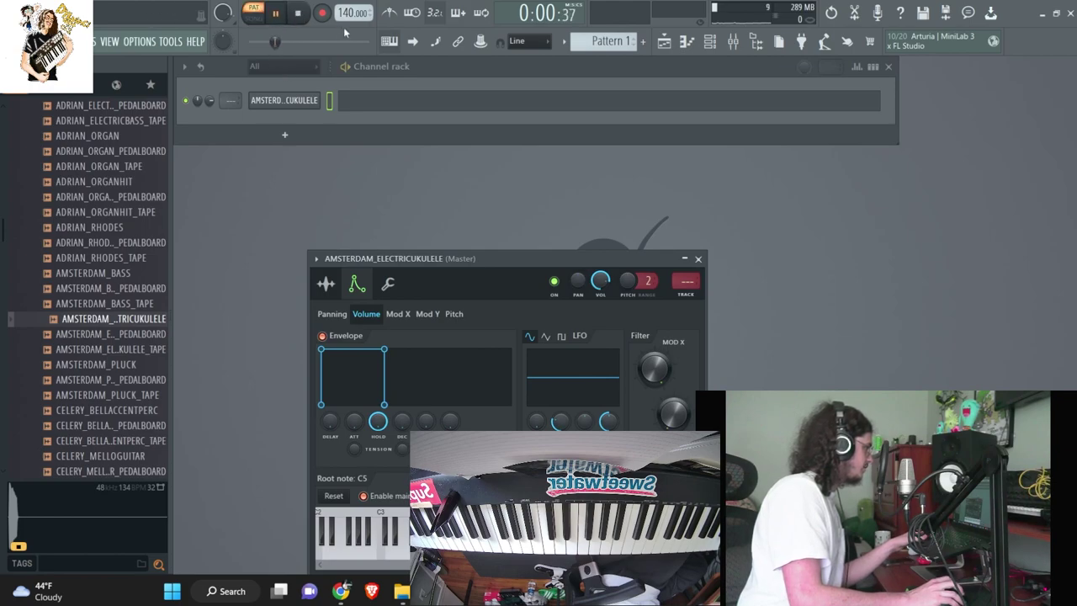
- Set the recording filter to capture notes instead of audio
right_click(331, 21)
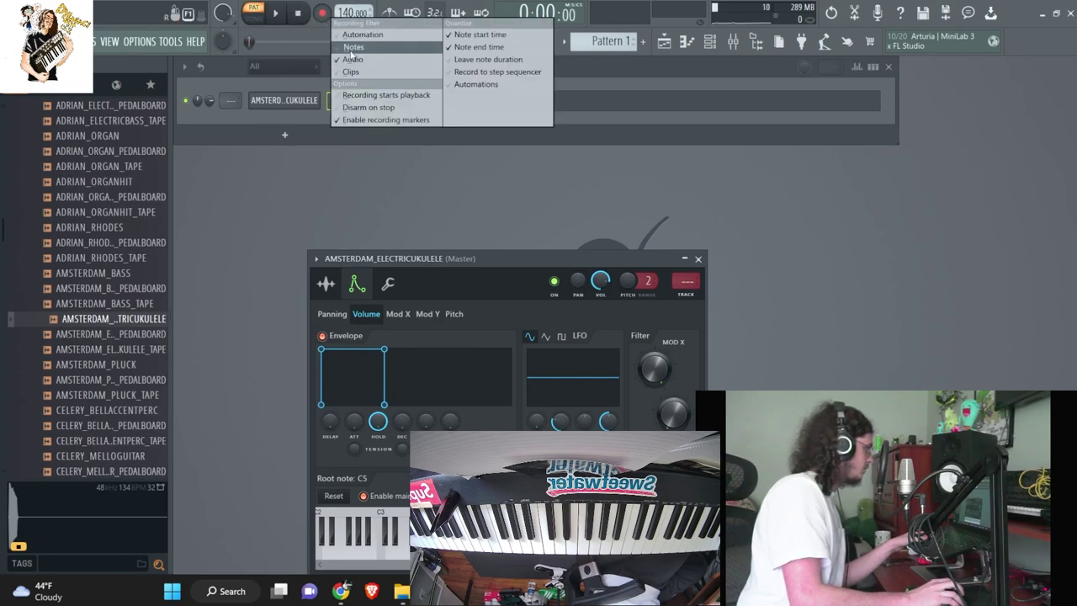
left_click(352, 47)
right_click(319, 14)
left_click(340, 55)
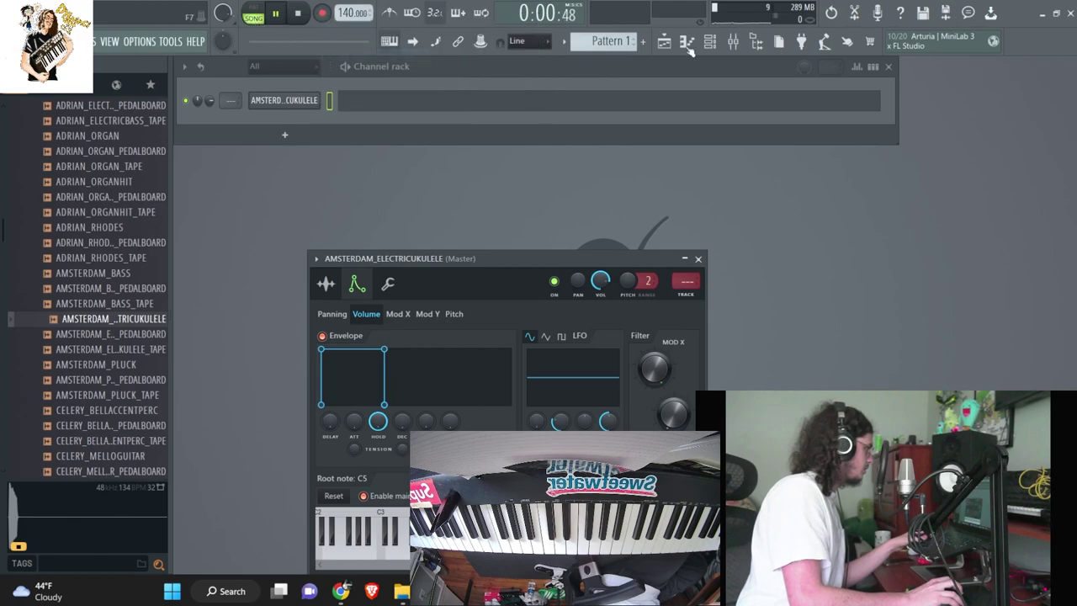
- Arm recording and start a note take on the electric ukulele channel in pattern mode
left_click(663, 42)
left_click(663, 42)
left_click(272, 15)
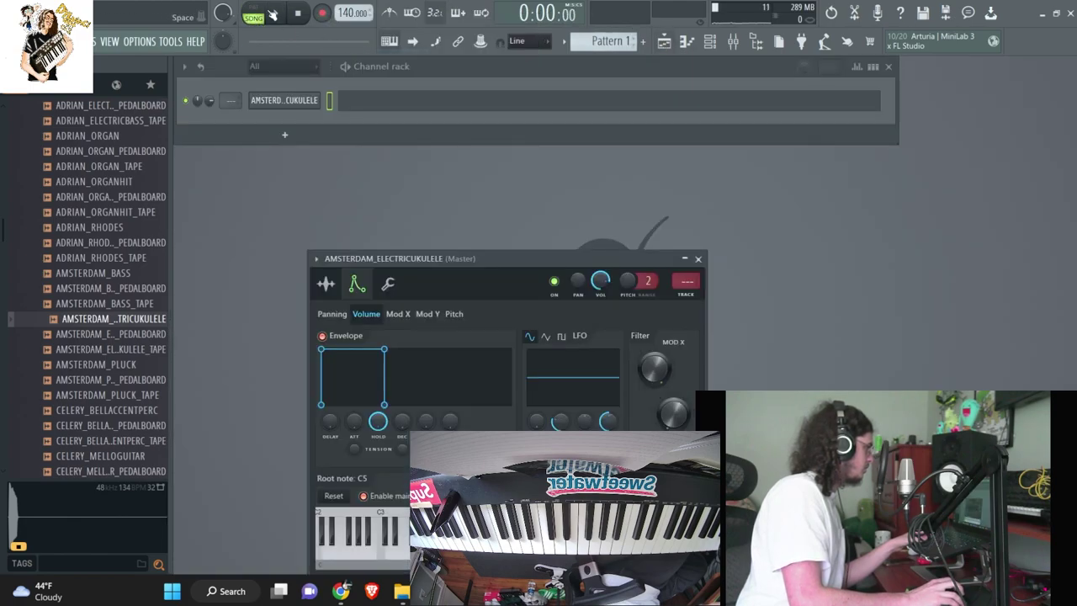
left_click(322, 14)
left_click(558, 370)
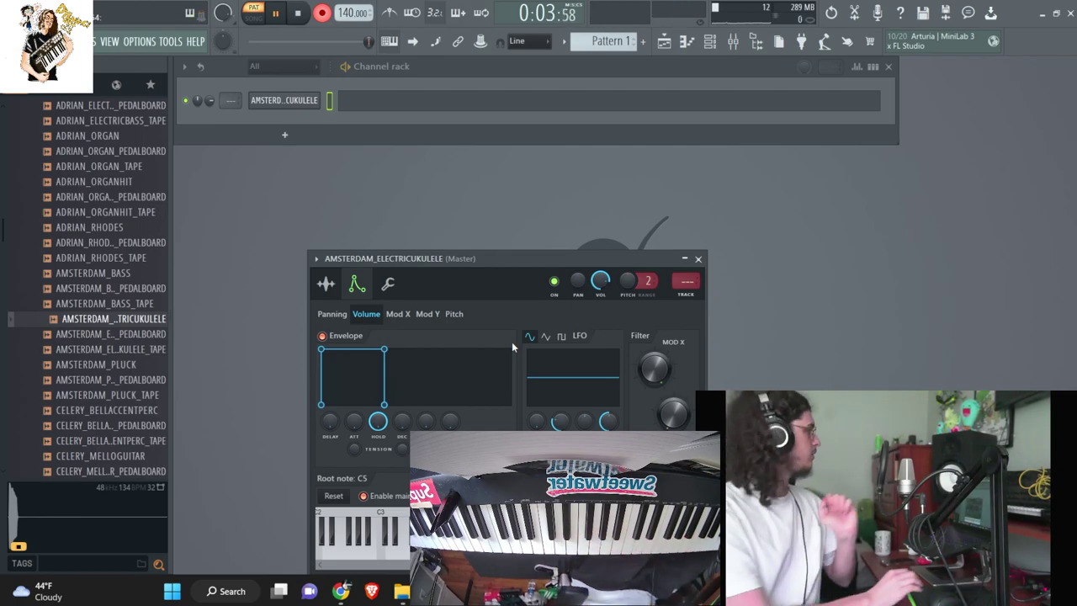
- Cut the first take from the electric ukulele channel and record a new four-bar chord progression in Pattern 1
key("space")
left_click(329, 103)
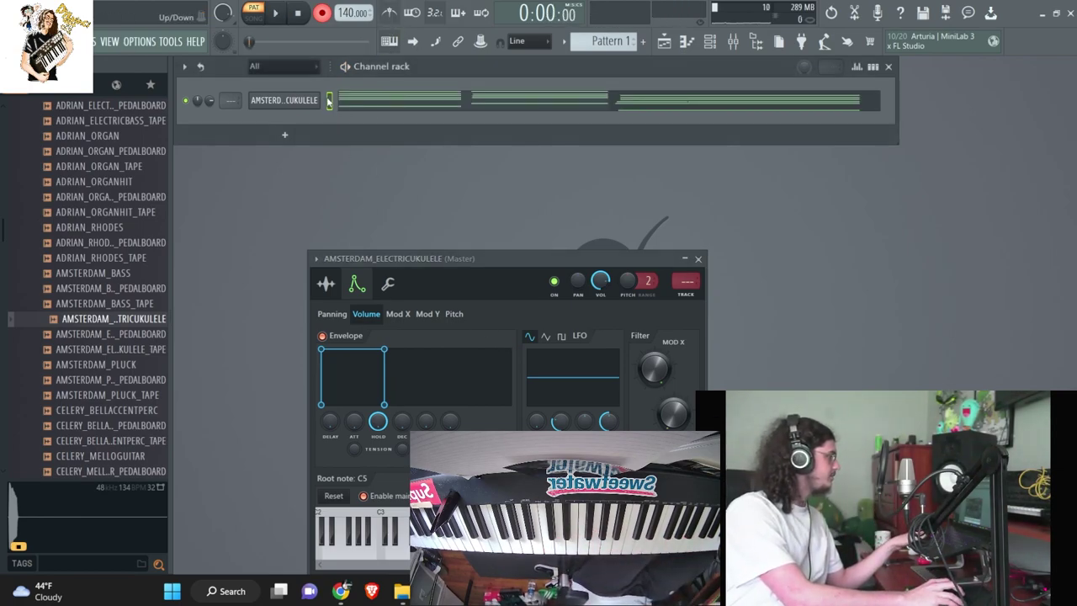
key("ctrl+x")
key("space")
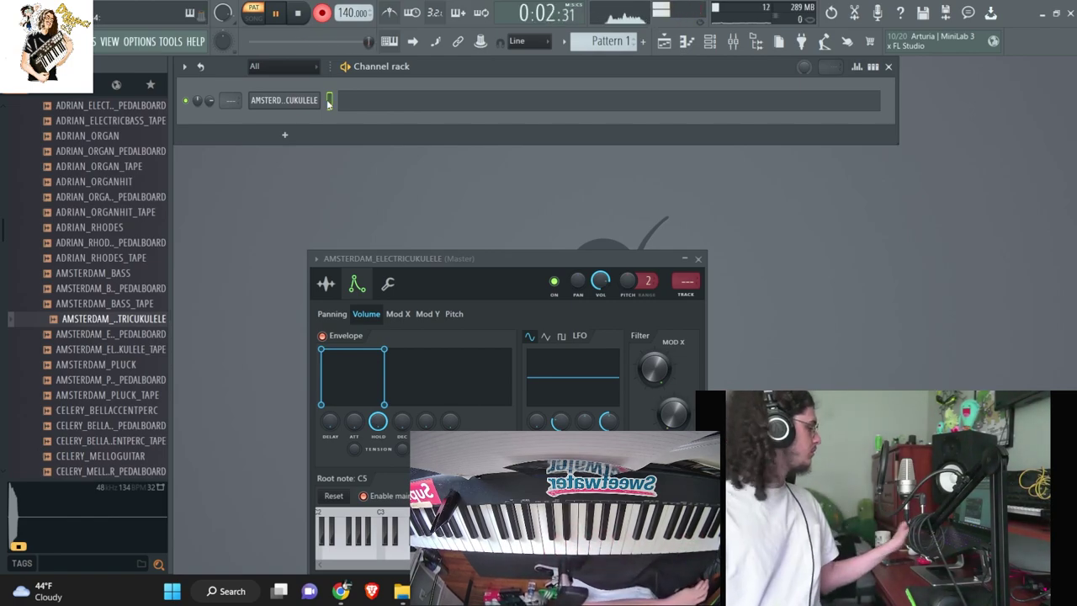
key("space")
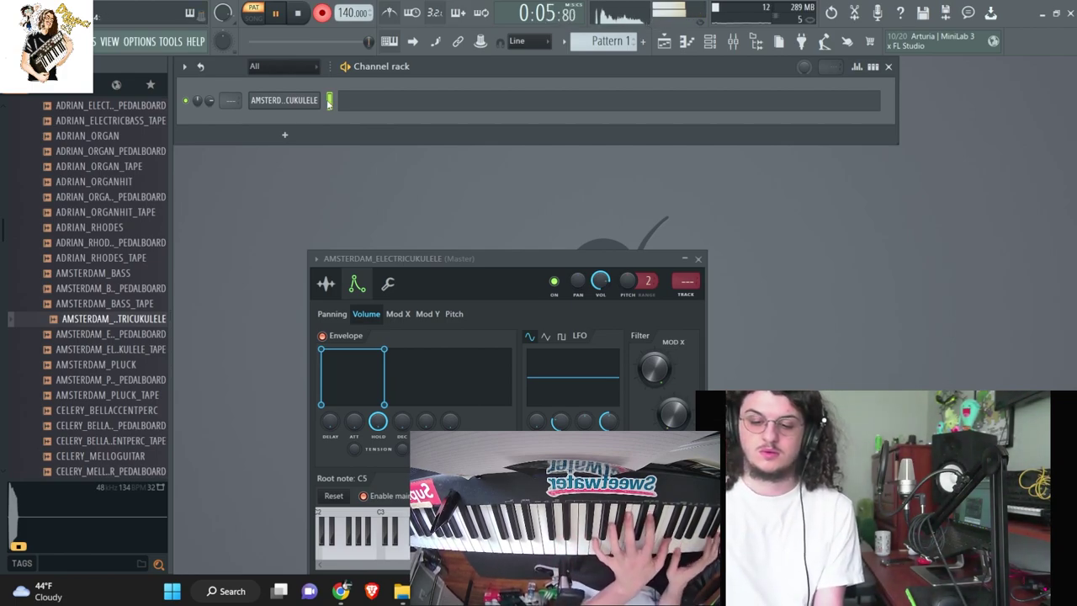
key("space")
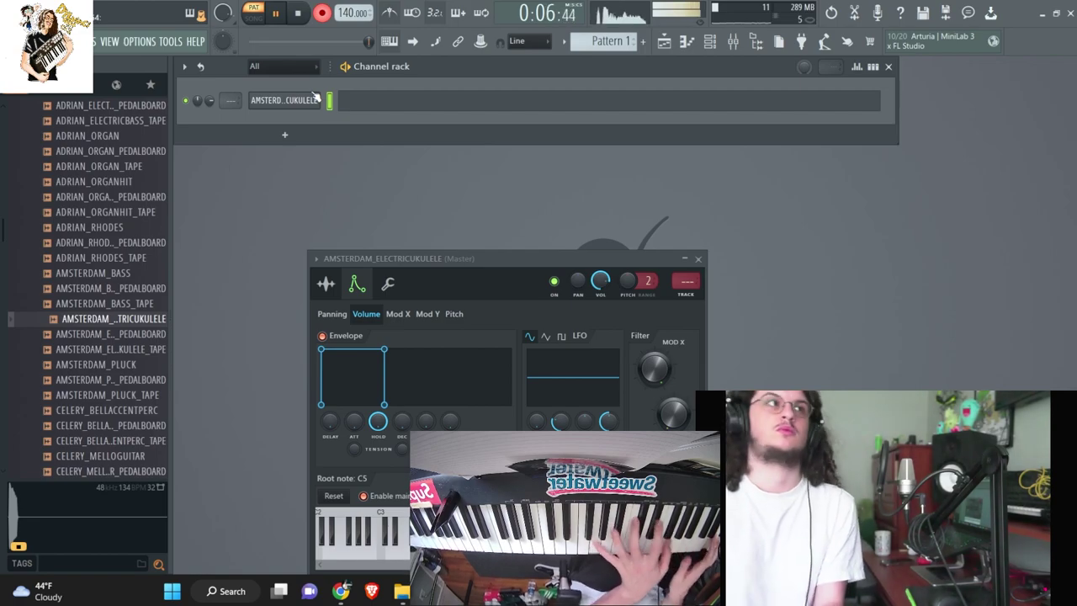
key("space")
- Replace the second chord of bar 3 in the ukulele piano roll with a copy of bar 1's second chord
left_click(569, 108)
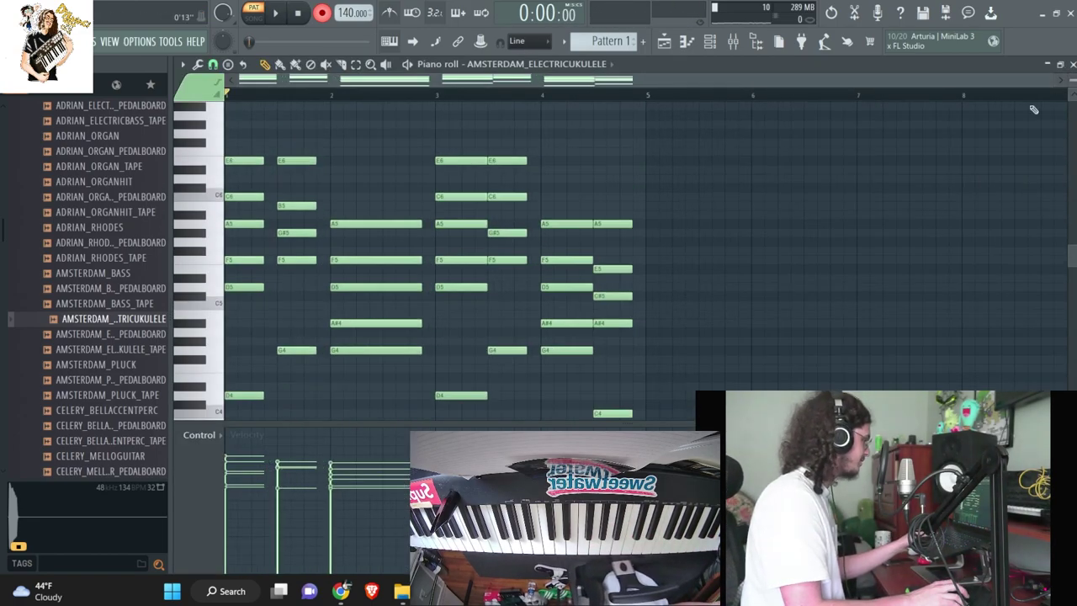
scroll(486, 198, "down", 3)
key("space")
key("space")
left_click_drag(518, 346, 494, 158)
key("Delete")
left_click_drag(289, 127, 315, 354)
key("ctrl+b")
key("shift+Right")
key("shift+Right")
key("shift+Right")
key("shift+Right")
key("shift+Right")
key("shift+Right")
key("shift+Right")
key("shift+Right")
key("shift+Right")
key("shift+Right")
key("shift+Right")
key("shift+Right")
key("shift+Right")
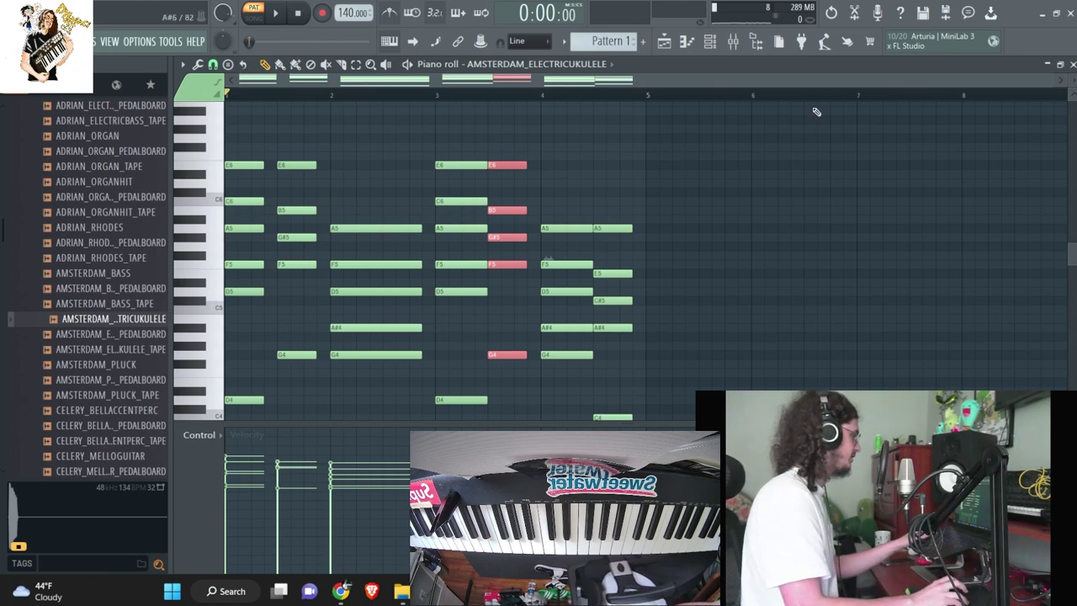
- Apply the articulator to the ukulele chords so each note extends to the next chord, and close the piano roll
scroll(757, 151, "down", 3)
left_click_drag(594, 126, 636, 359)
left_click(669, 298, "ctrl")
key("alt+l")
key("space")
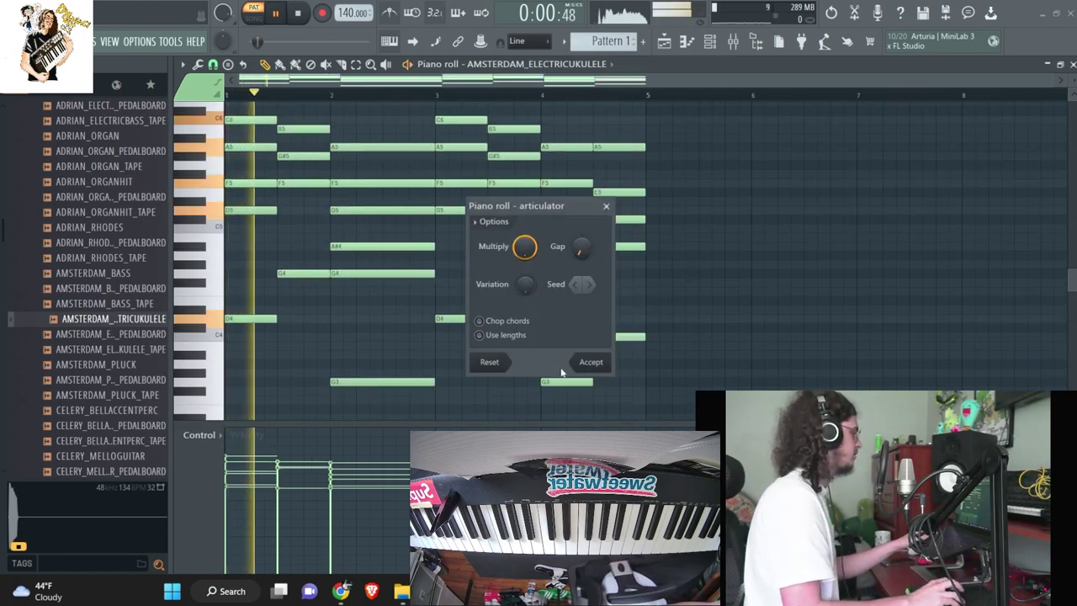
left_click(572, 365)
left_click(1072, 65)
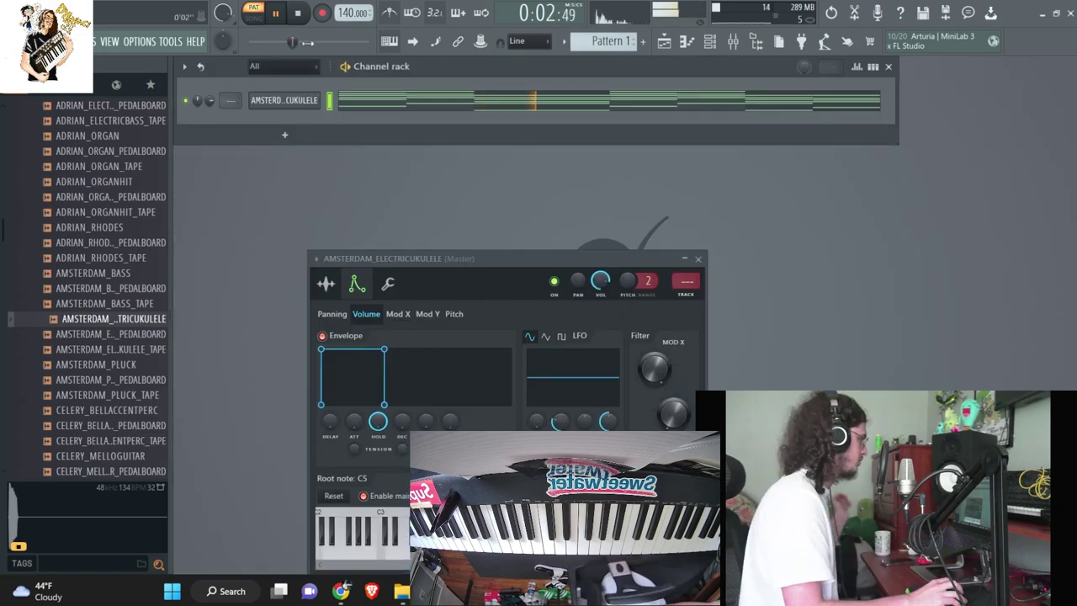
- Place Pattern 1 at bar 1 of playlist Track 1, duplicate it to bar 5, and play it in song mode
left_click(326, 284)
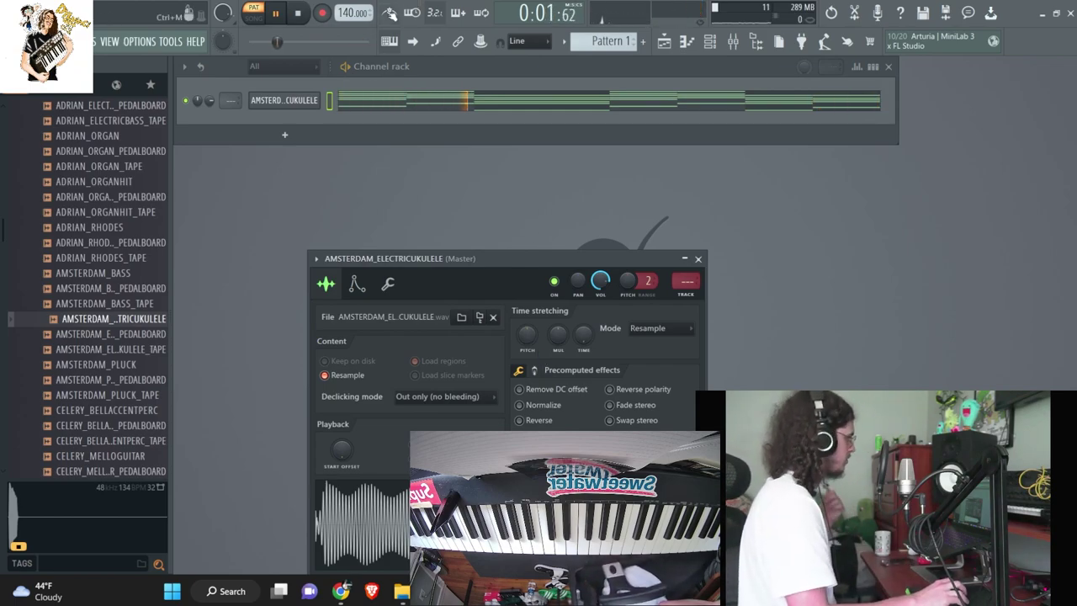
left_click(685, 42)
left_click(665, 42)
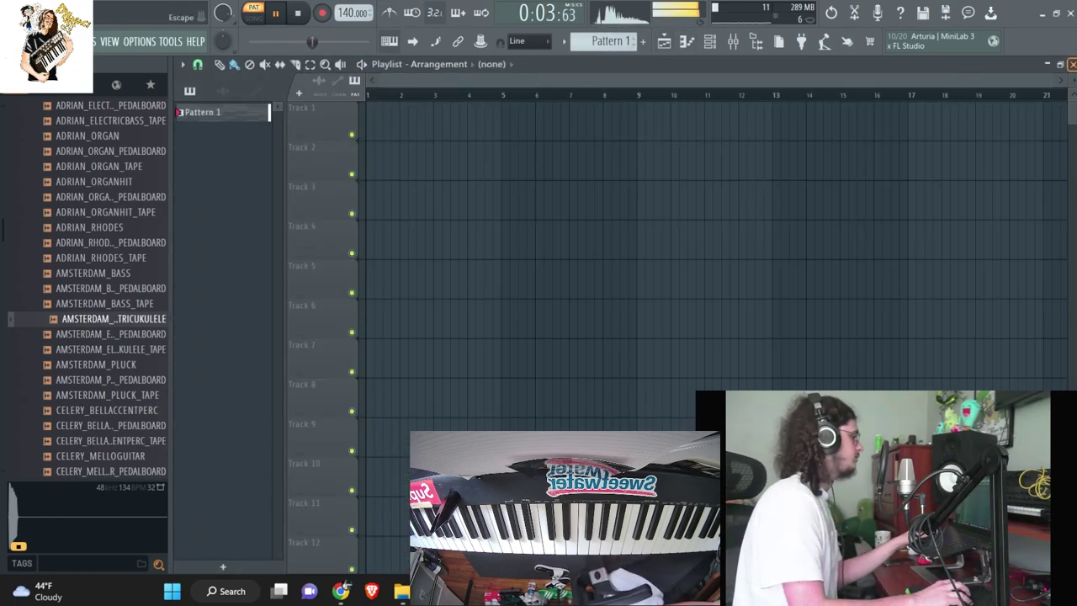
left_click(1073, 64)
left_click(1073, 65)
left_click(667, 44)
left_click_drag(606, 187, 395, 112)
left_click_drag(572, 206, 368, 110, "ctrl")
key("ctrl+b")
left_click(257, 20)
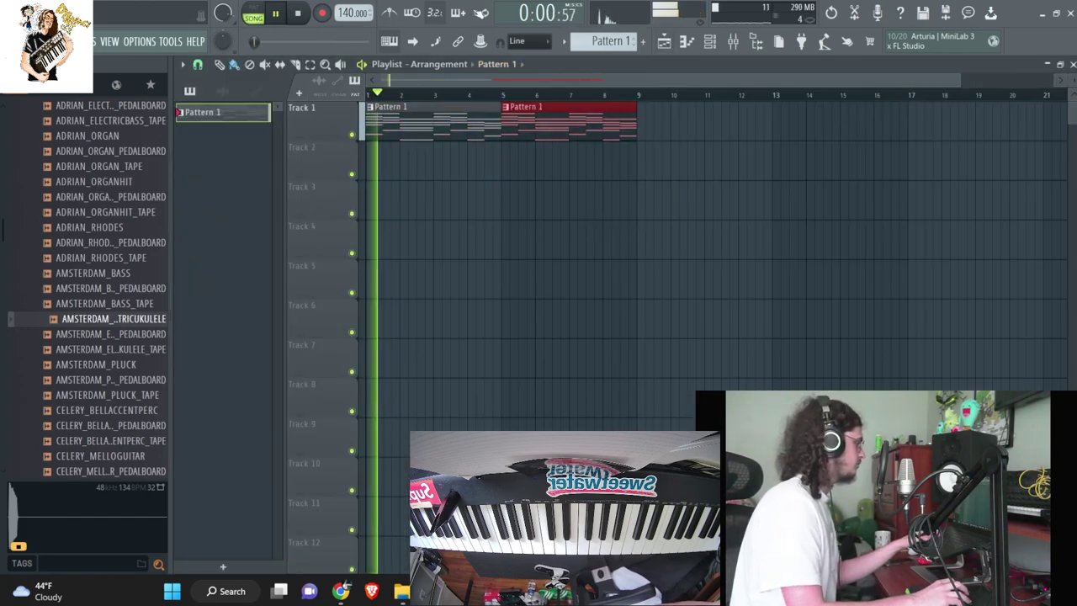
key("F5")
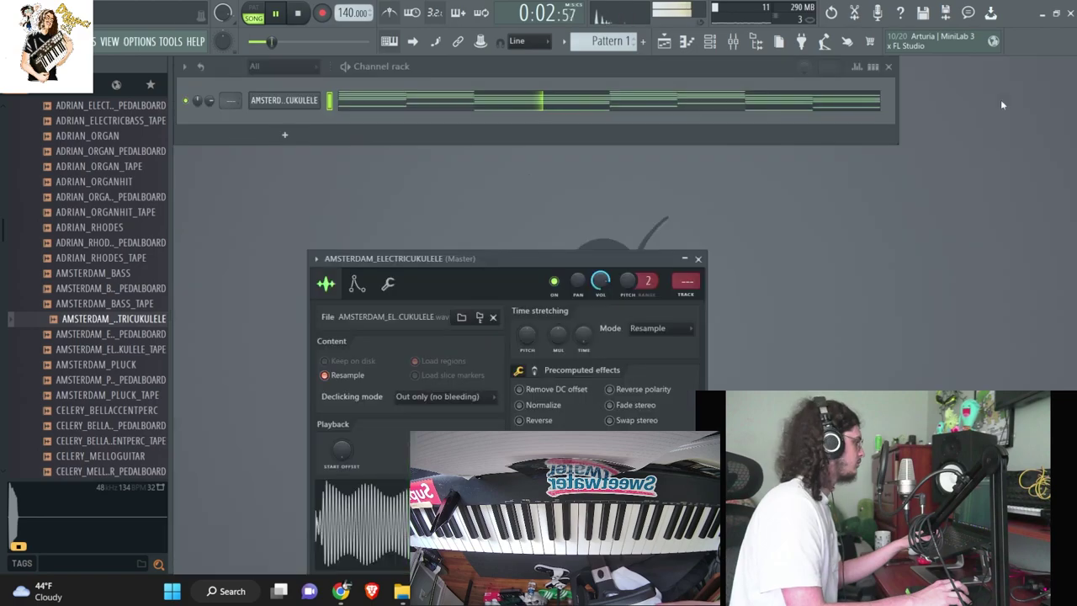
- Audition further one-shot samples against the playing chords to find a second melodic sound
left_click(92, 229)
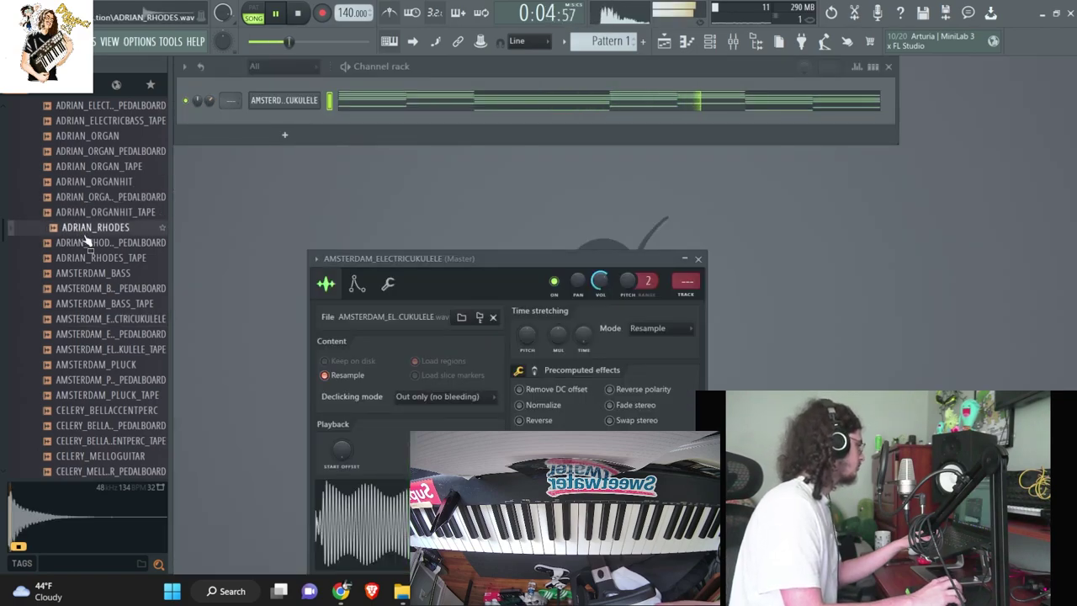
left_click(100, 289)
left_click(106, 381)
scroll(105, 390, "down", 3)
left_click(106, 373)
scroll(106, 365, "down", 3)
left_click(107, 352)
scroll(107, 354, "down", 2)
left_click(106, 353)
left_click(103, 363)
left_click(104, 320)
- Add HOUSEOFB_GLITCHPLUCK as a new channel and set it to cut itself
left_click_drag(103, 322, 288, 126)
right_click(287, 126)
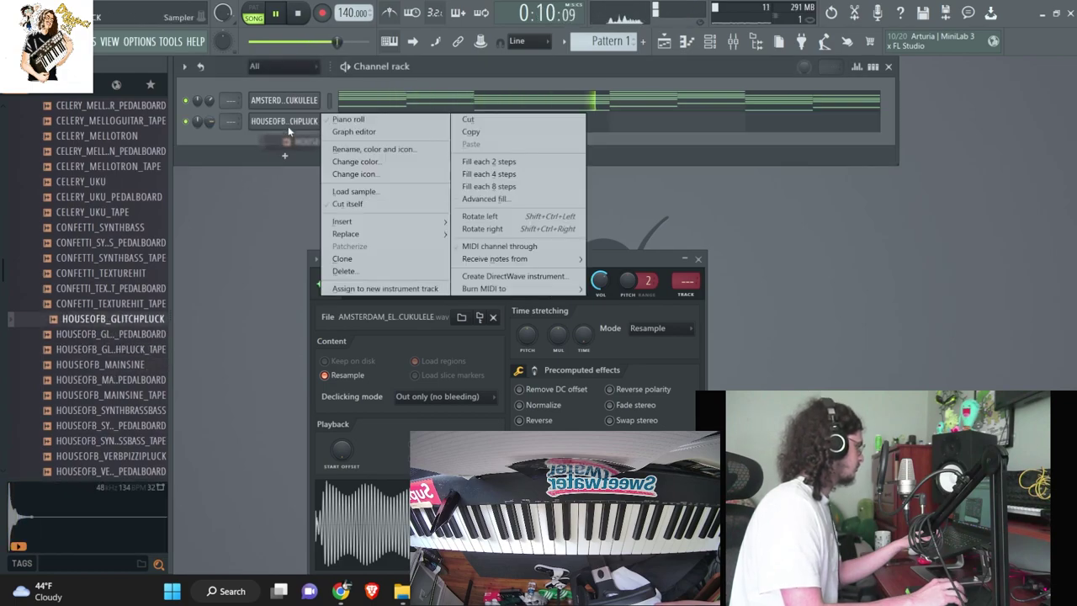
left_click(331, 203)
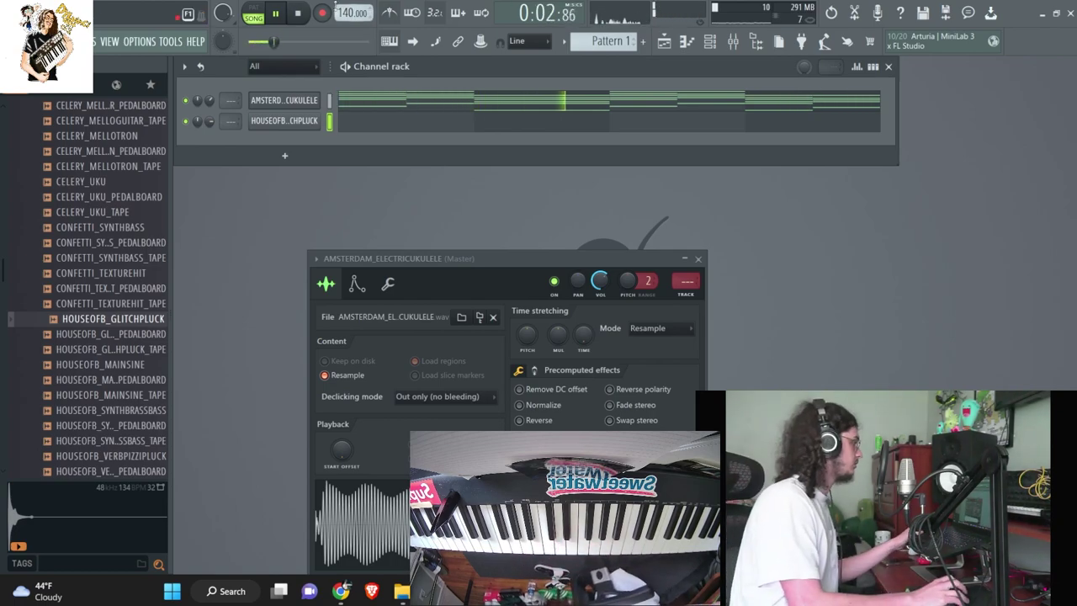
- Record a four-bar pluck melody on the HOUSEOFB_GLITCHPLUCK channel over the ukulele chords
left_click(298, 13)
left_click(321, 13)
left_click(535, 375)
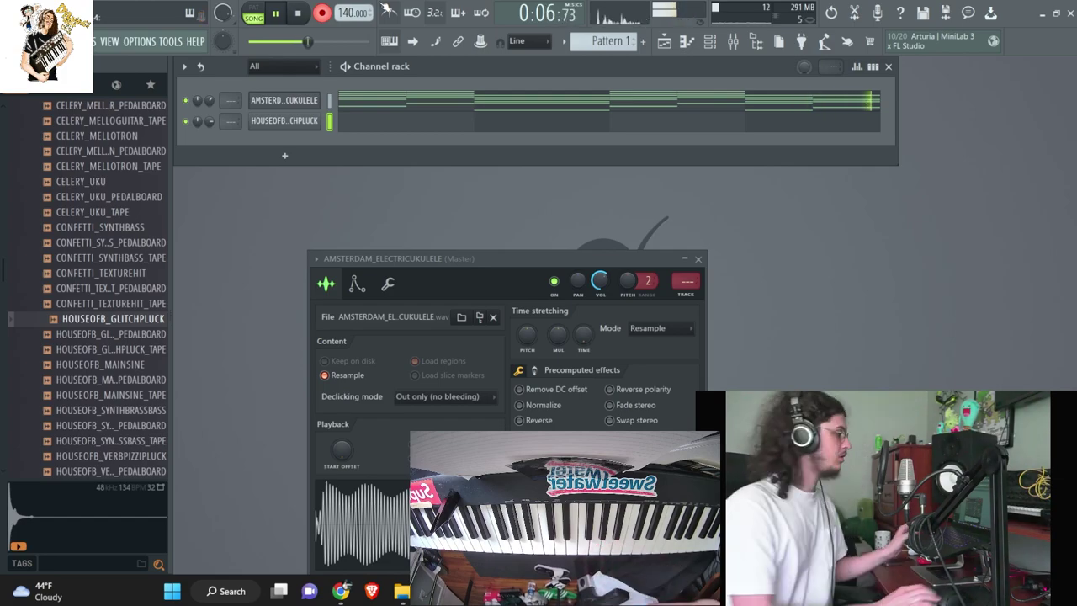
key("space")
key("space")
- Move the A5 note in the second half of bars 1 and 3 of the pluck melody one step later
left_click(509, 118)
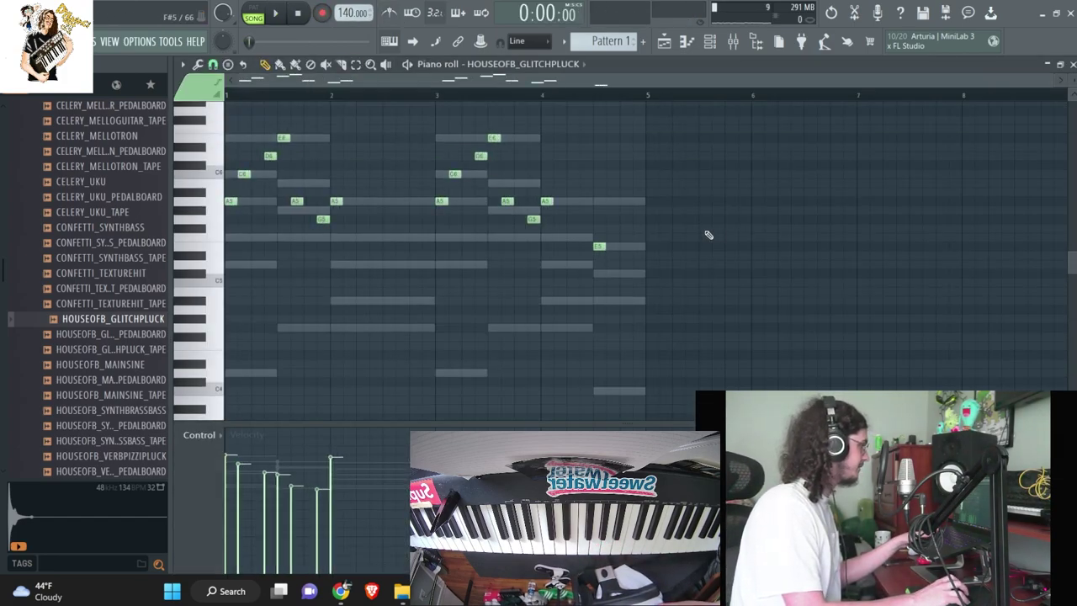
key("space")
key("space")
scroll(244, 176, "up", 2)
key("space")
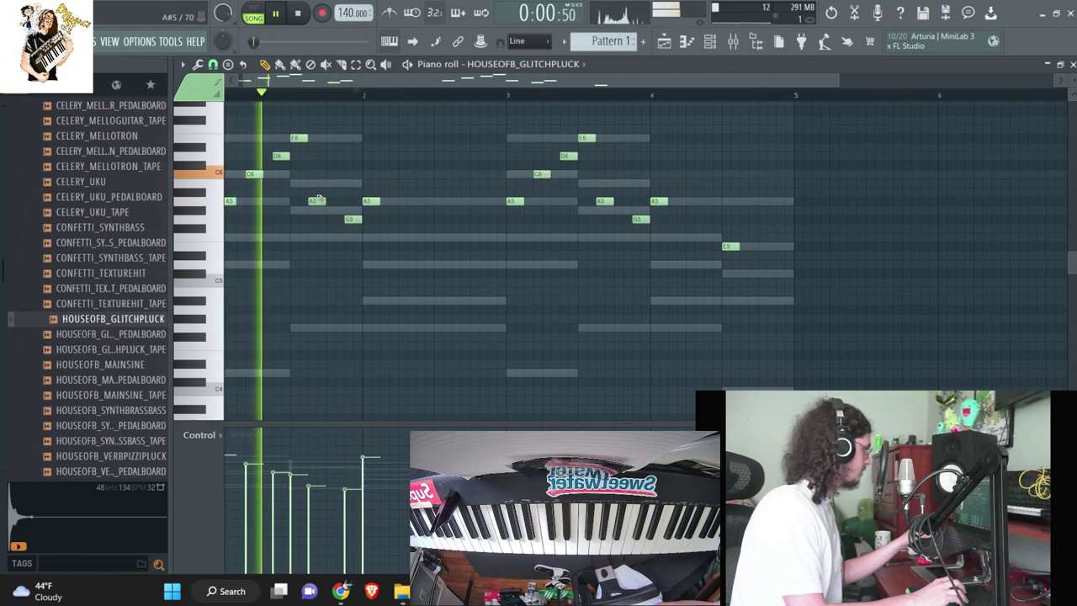
left_click_drag(317, 201, 327, 201)
key("space")
key("space")
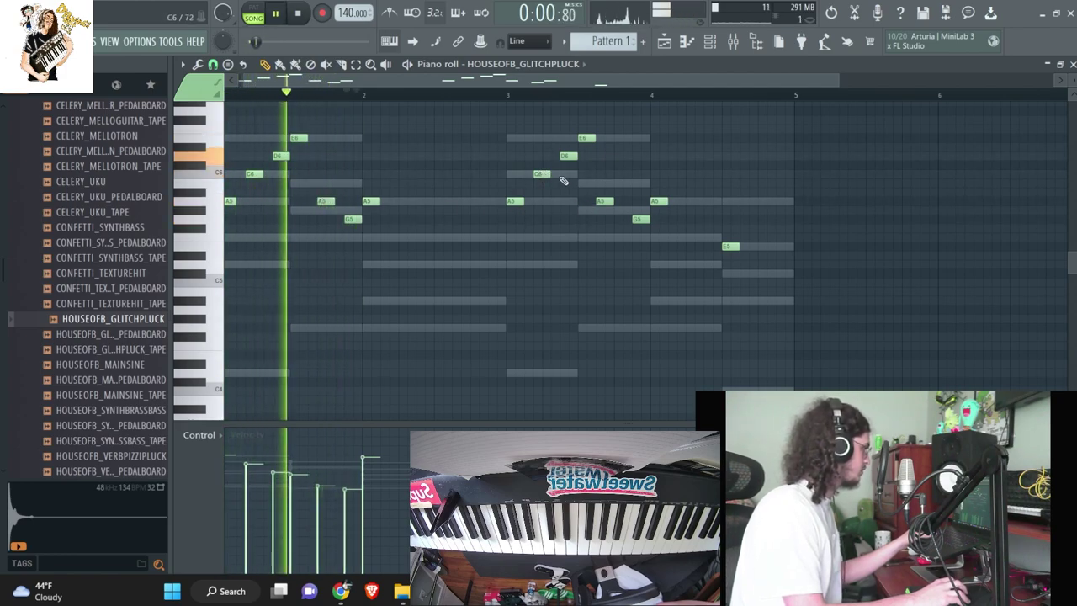
left_click_drag(599, 201, 607, 201)
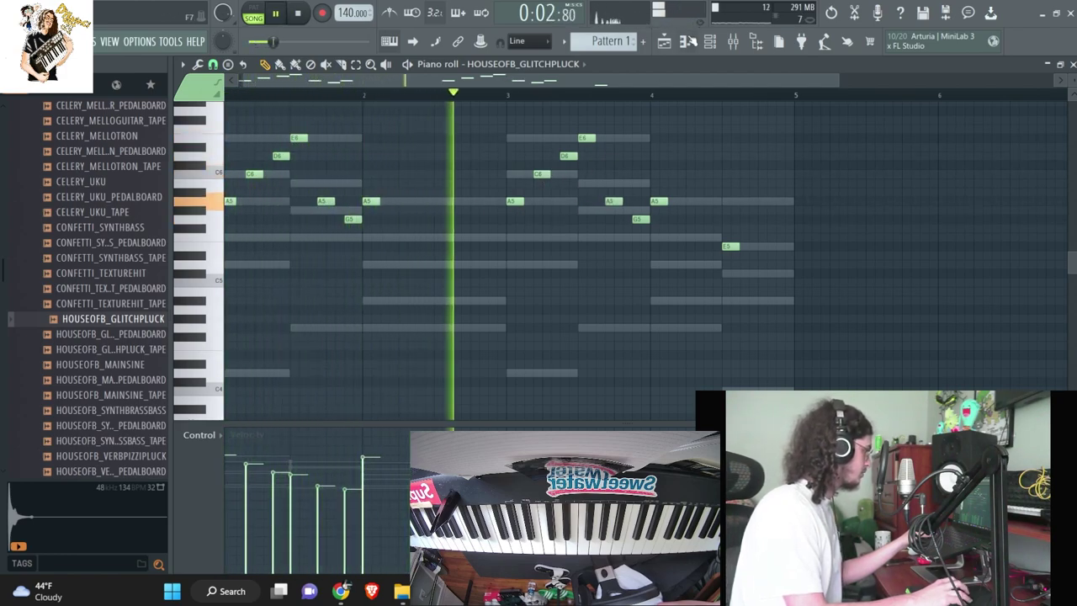
- Turn up the Trim of the HOUSEOFB_GLITCHPLUCK sample in its precomputed effects
key("F6")
left_click(287, 123)
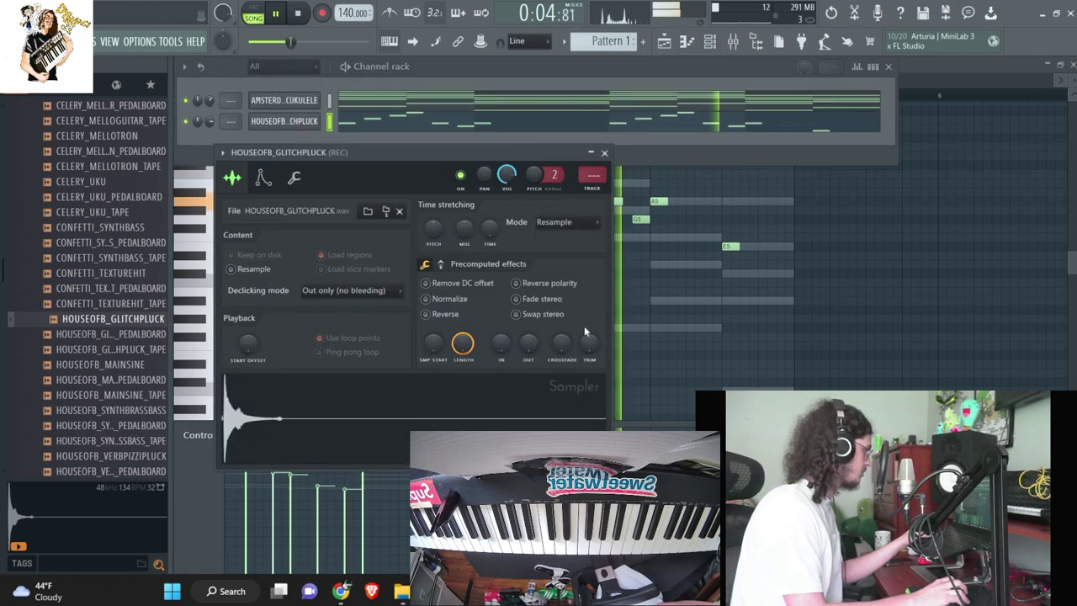
left_click_drag(588, 341, 589, 331)
- Duplicate the four-bar pluck melody and align the copy to fill bars 5 to 8
key("F7")
key("ctrl+b")
key("space")
key("shift+Right")
key("shift+Right")
key("shift+Right")
key("shift+Right")
key("shift+Right")
key("shift+Right")
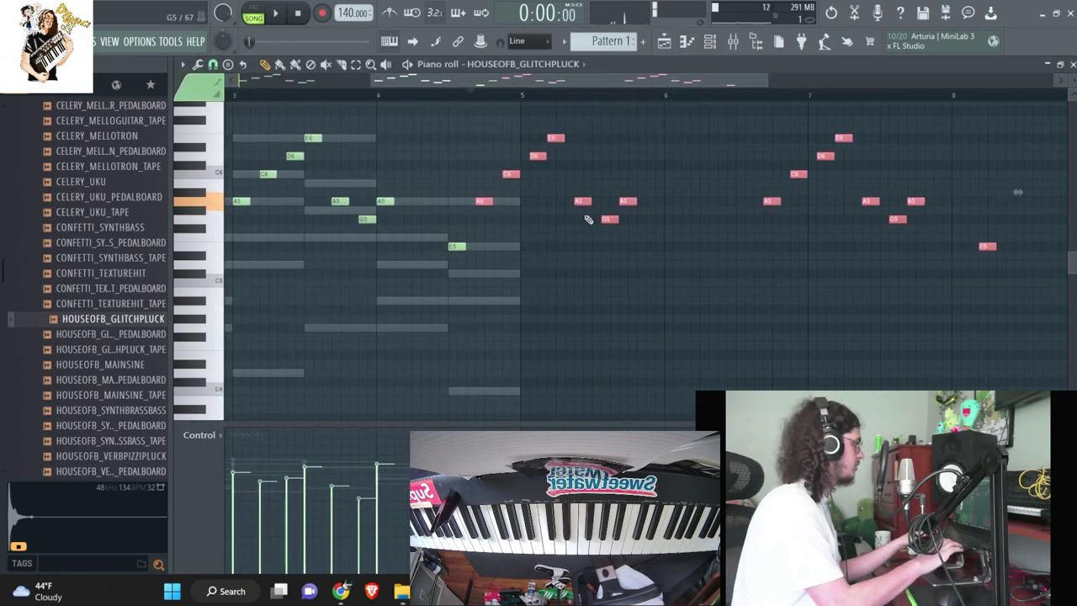
key("ctrl+d")
- Duplicate the four-bar ukulele chords into bars 5 to 8 and play back the extended pattern
left_click(538, 65)
left_click(539, 90)
key("ctrl+b")
key("ctrl+d")
left_click(1051, 64)
key("space")
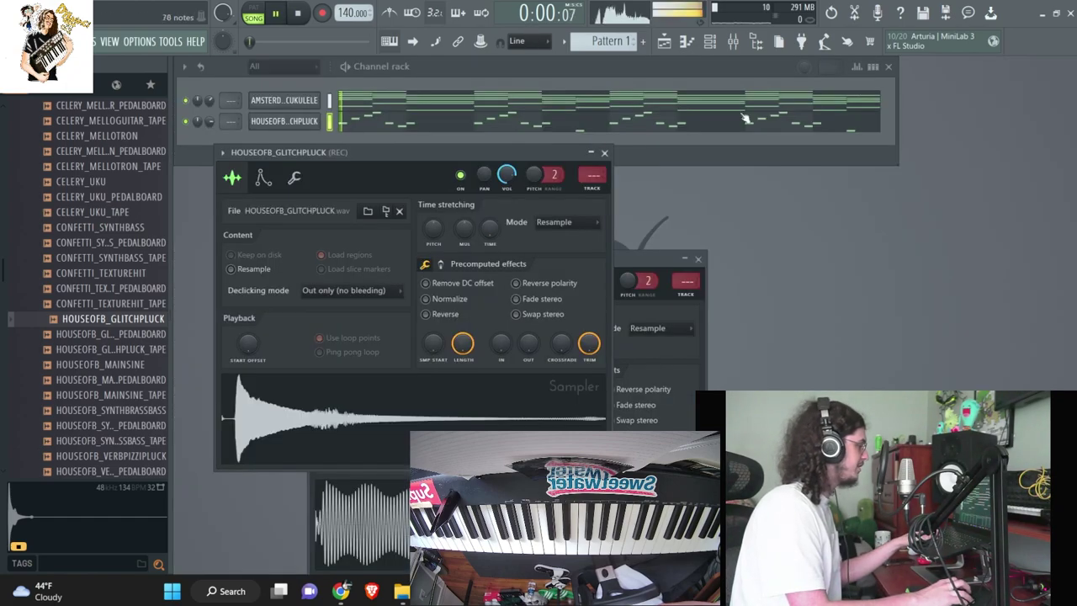
- Lower the whole pluck melody one octave and route the ukulele and pluck channels to mixer tracks 1 and 2
left_click(395, 125)
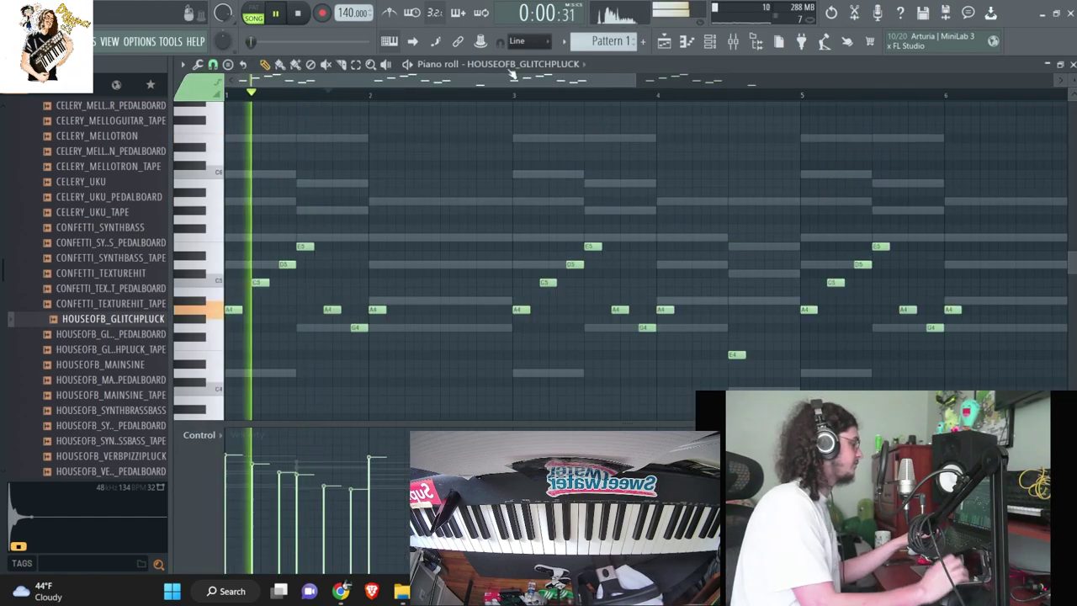
left_click(1072, 64)
key("space")
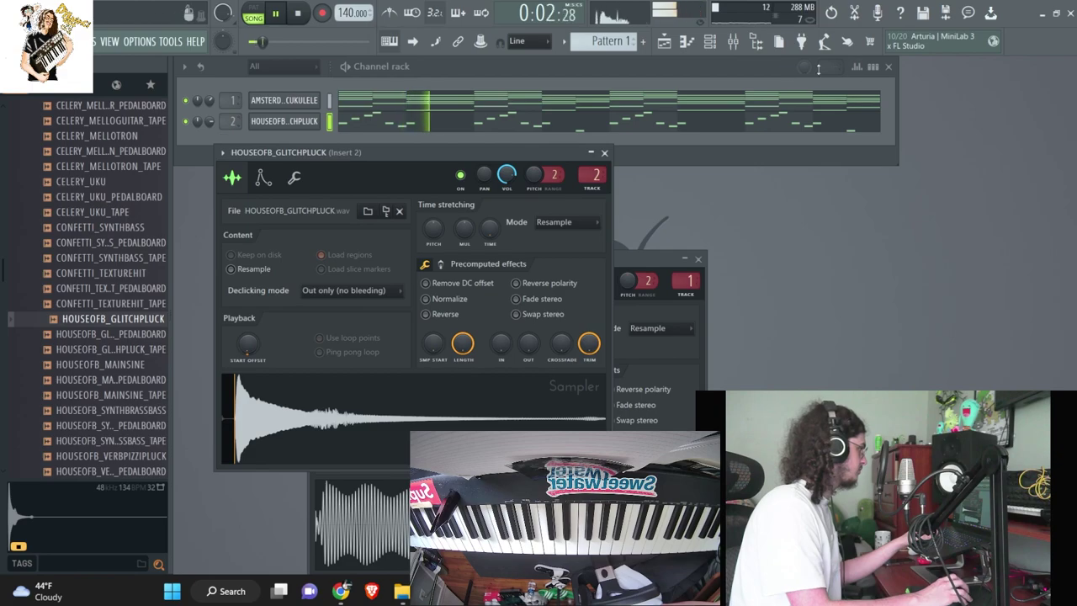
- Drop the pluck melody another octave to start on A3, and raise its bars 5 to 8 by one octave
left_click(734, 121)
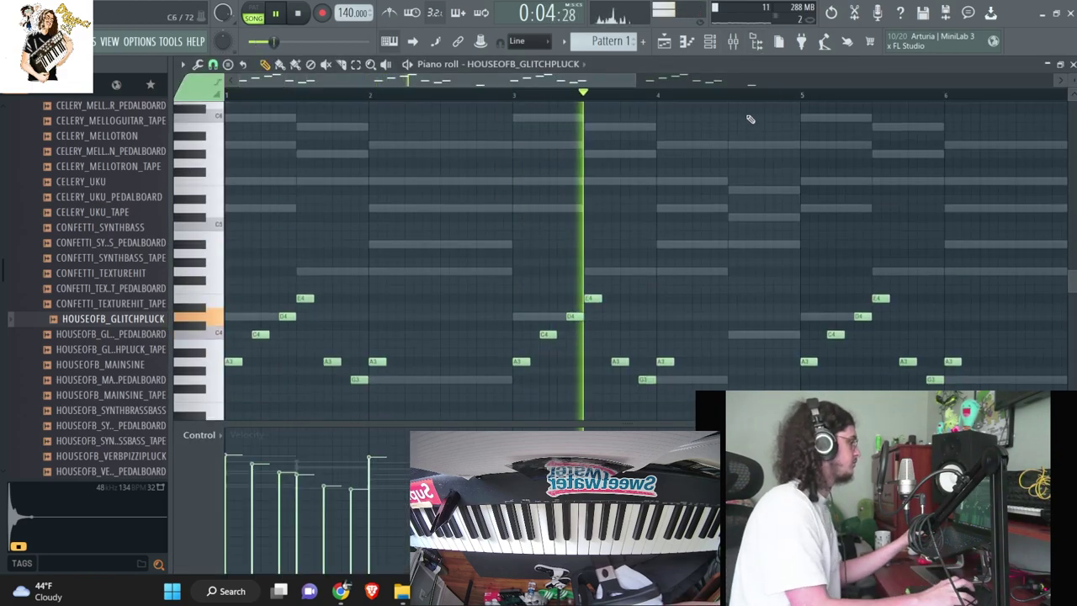
scroll(772, 197, "down", 3)
left_click_drag(555, 264, 946, 454)
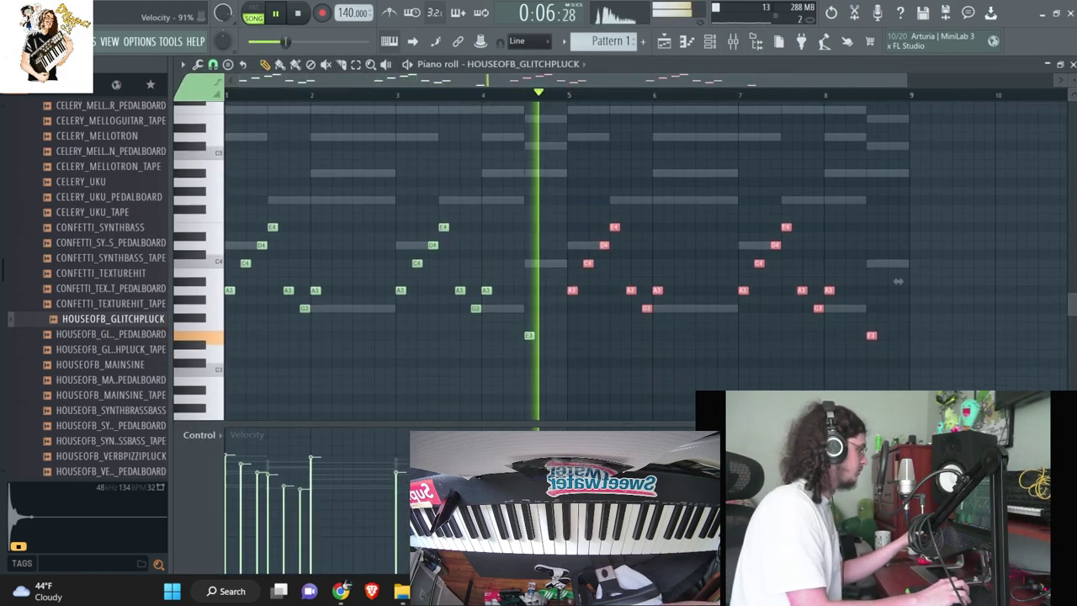
key("ctrl+Up")
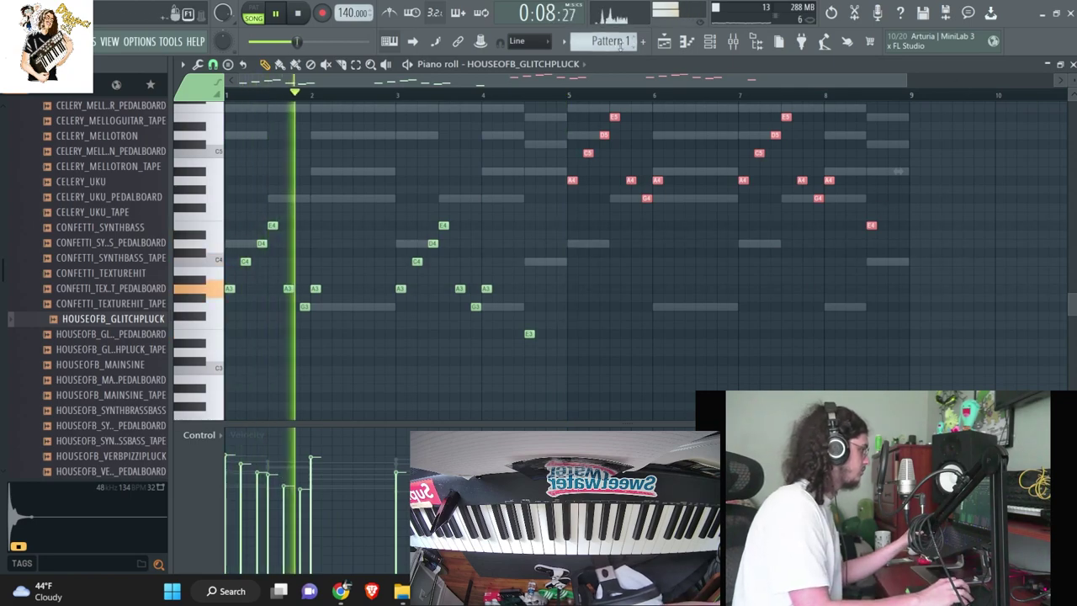
- Check the Pattern 1 clip in the playlist and close both open sampler windows
key("F5")
key("Delete")
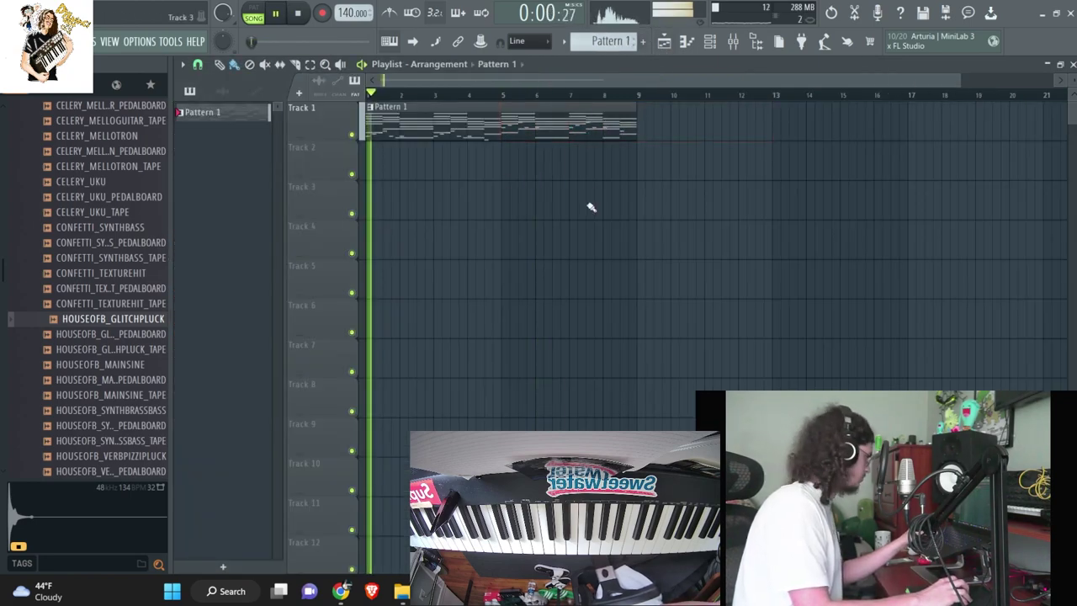
left_click(1073, 65)
left_click(1073, 64)
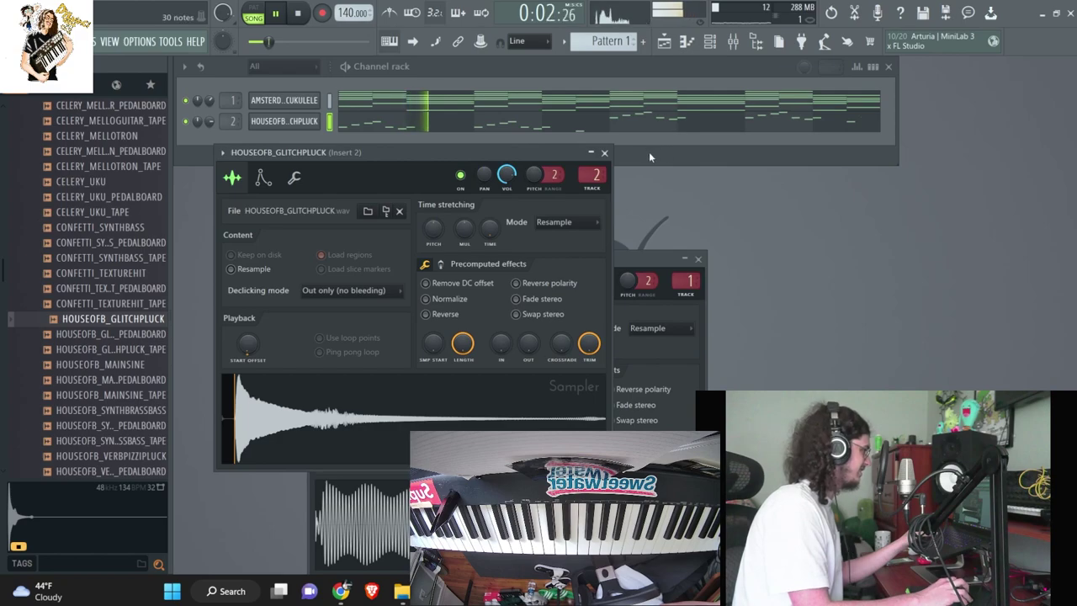
left_click(604, 152)
left_click(698, 259)
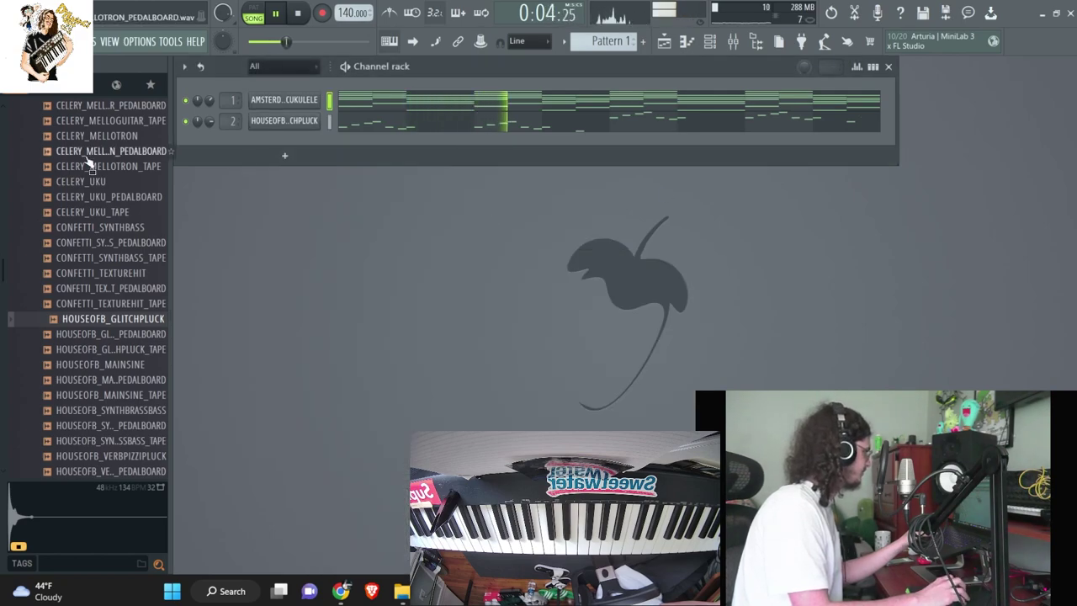
- Audition more one-shot samples over the playing loop to find a third sound
left_click(86, 155)
left_click(118, 443)
scroll(123, 410, "down", 4)
left_click(120, 368)
left_click(117, 397)
scroll(113, 428, "down", 2)
left_click(112, 382)
- Find Omnisphere among the installed VST3 instruments and add it as a new channel
left_click(32, 66)
scroll(93, 152, "up", 2)
left_click(91, 142)
left_click(84, 192)
left_click(88, 223)
left_click(80, 273)
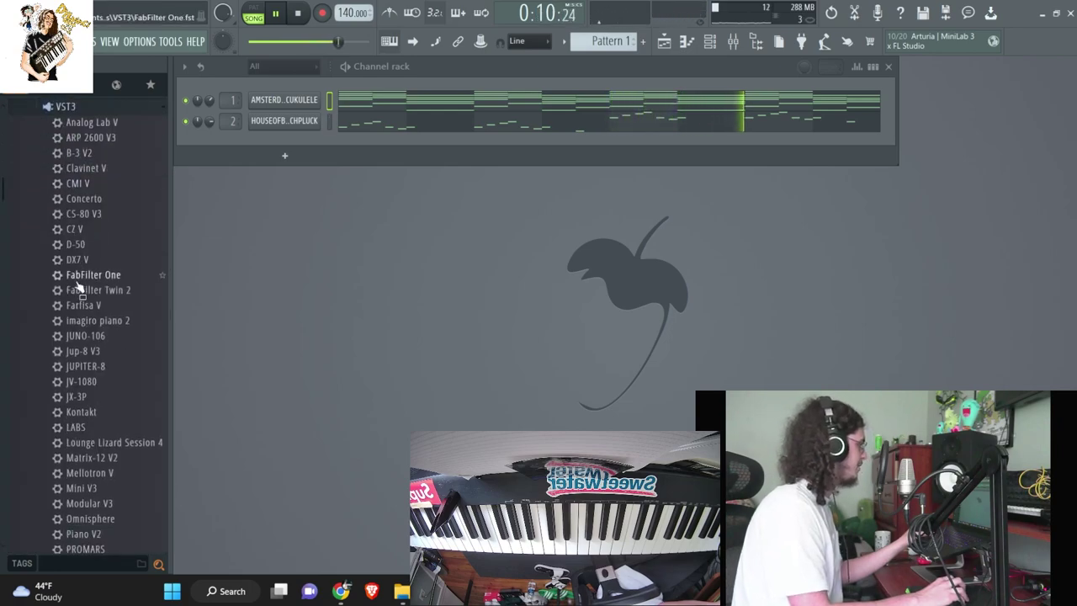
scroll(84, 337, "down", 3)
left_click_drag(94, 427, 303, 151)
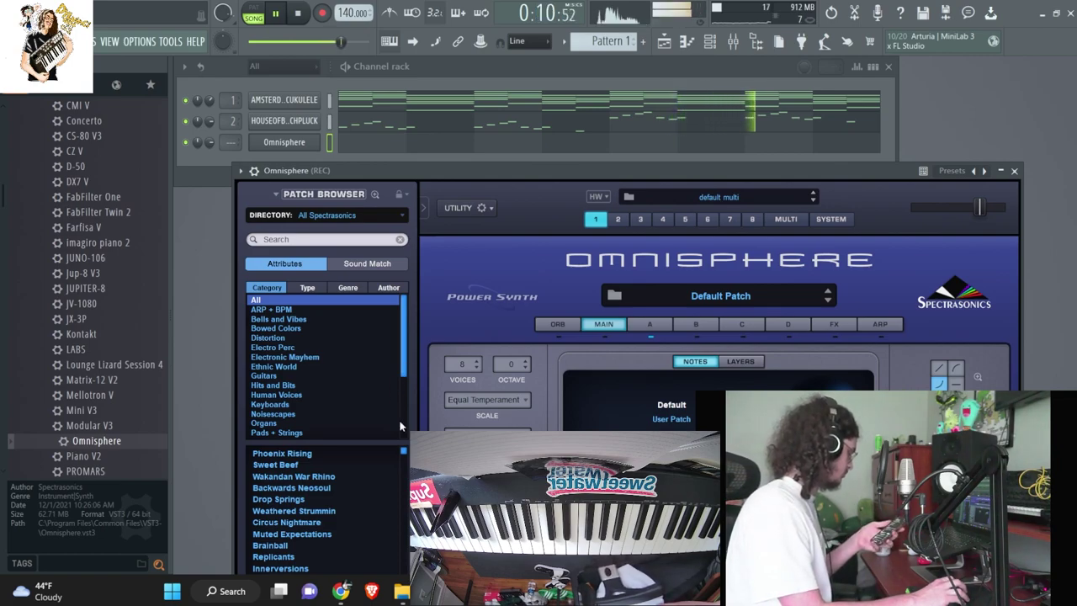
- Switch Omnisphere's patch directory to Sharing and load the Casio CZ Lamp patch
left_click(368, 214)
left_click(408, 320)
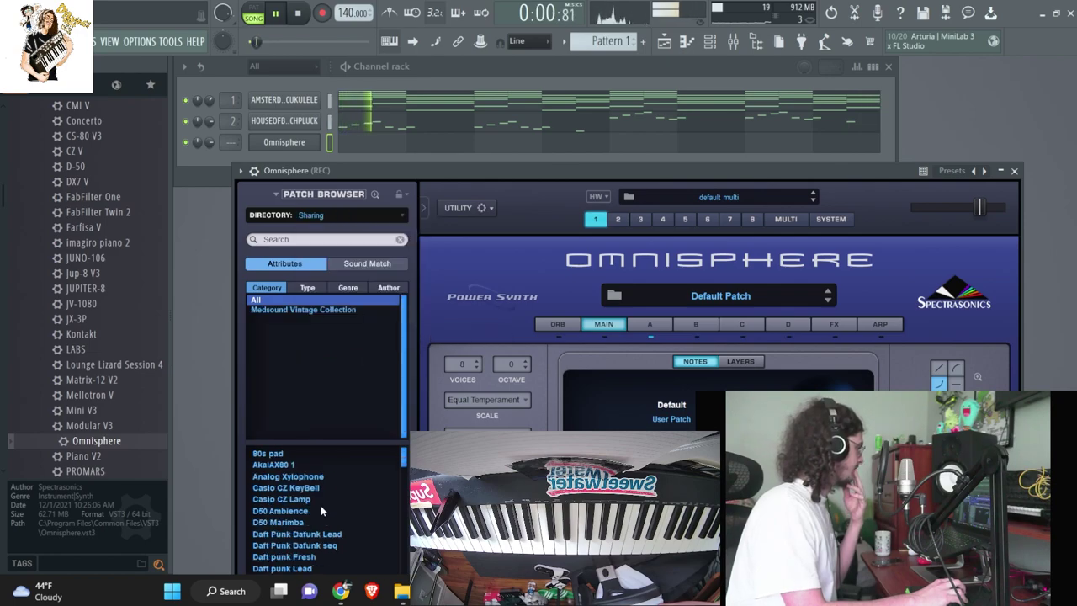
left_click(320, 511)
left_click(305, 499)
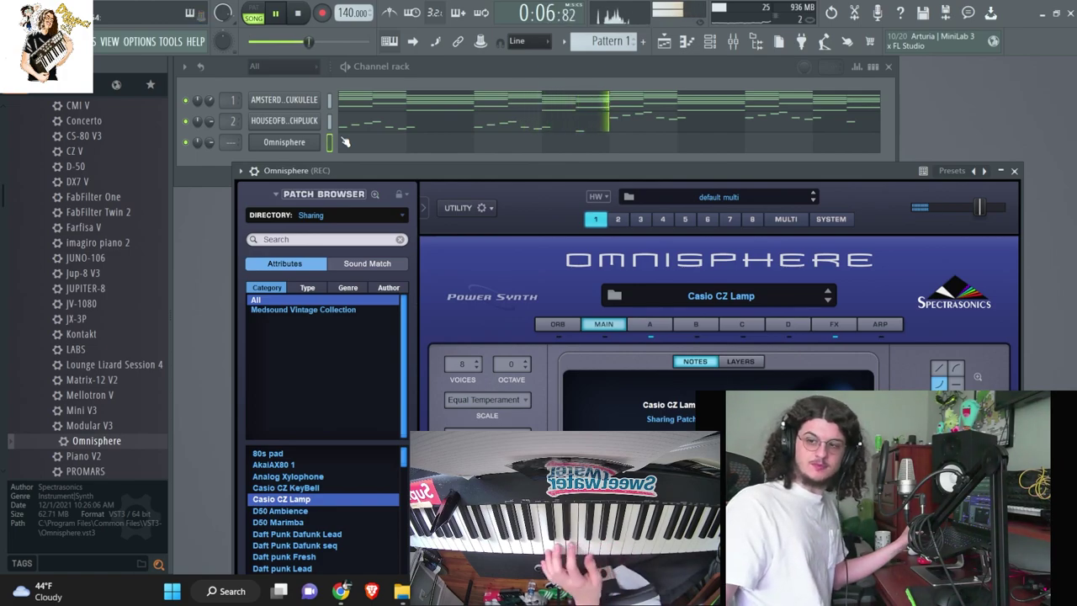
- Route Omnisphere to mixer track 3 and record Casio CZ Lamp accent notes around bars 4 and 5, redoing the first take
left_click(293, 13)
left_click(322, 13)
left_click(541, 362)
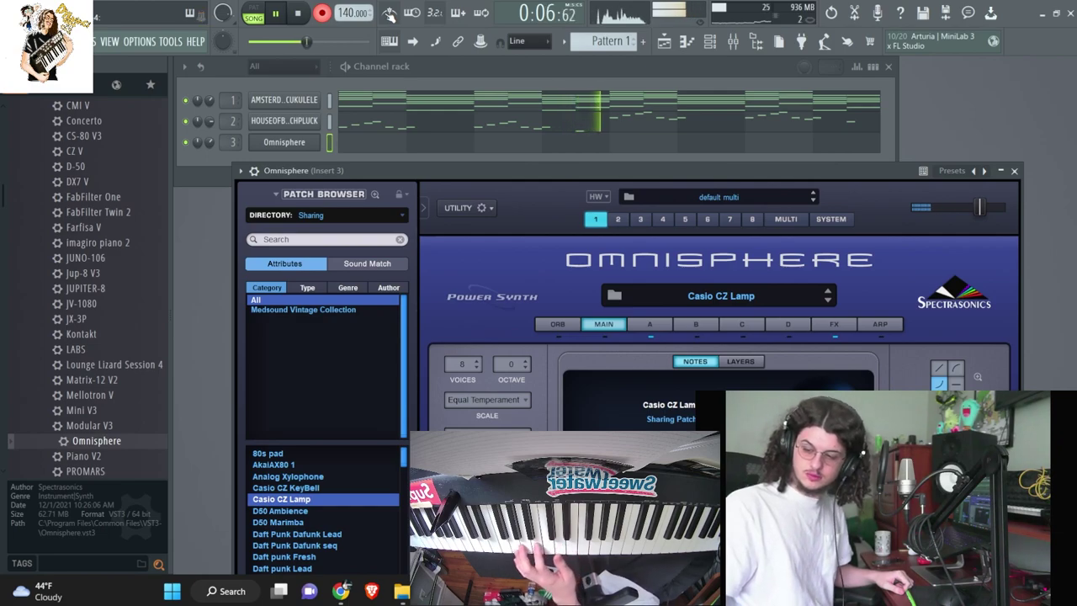
key("space")
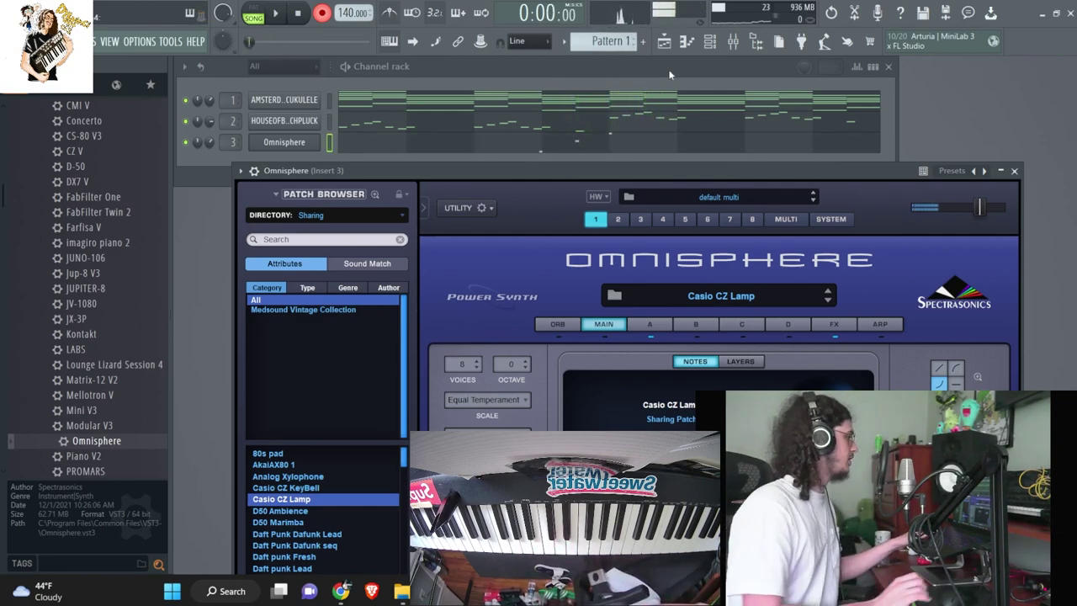
left_click(326, 144)
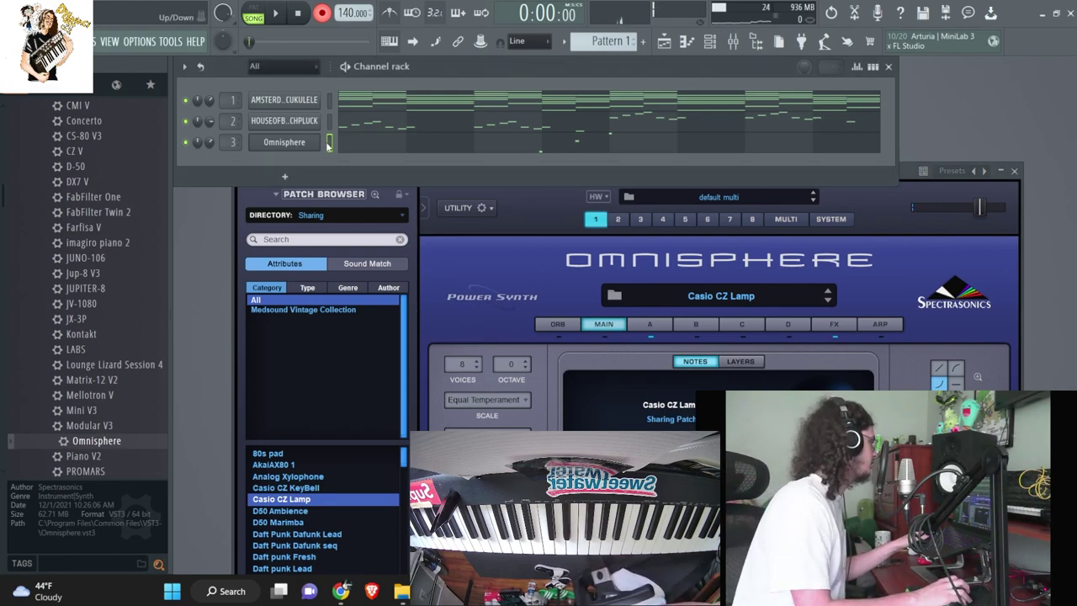
key("space")
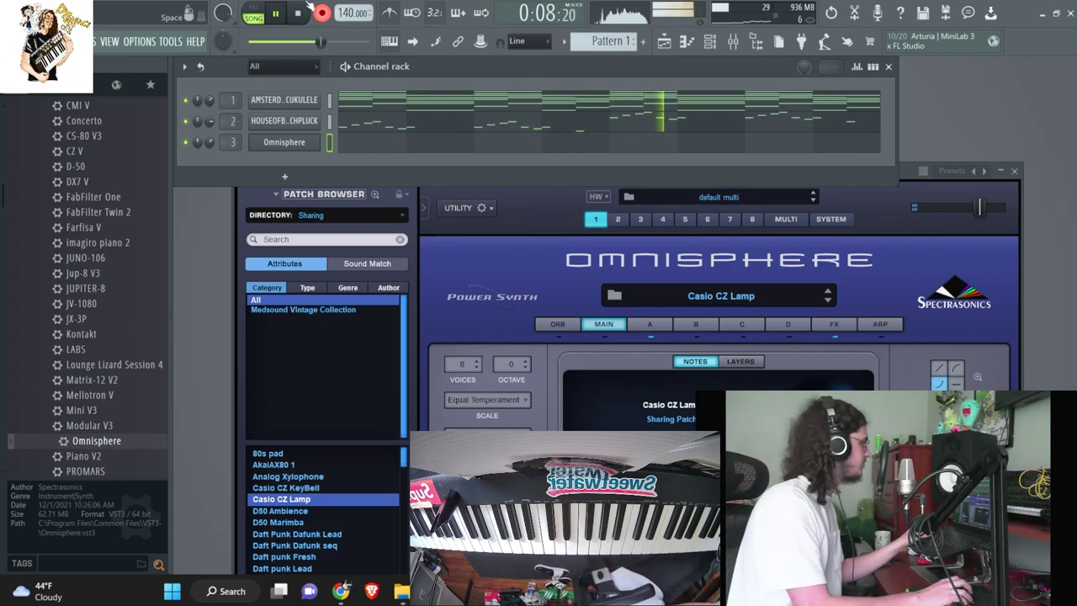
left_click(495, 143)
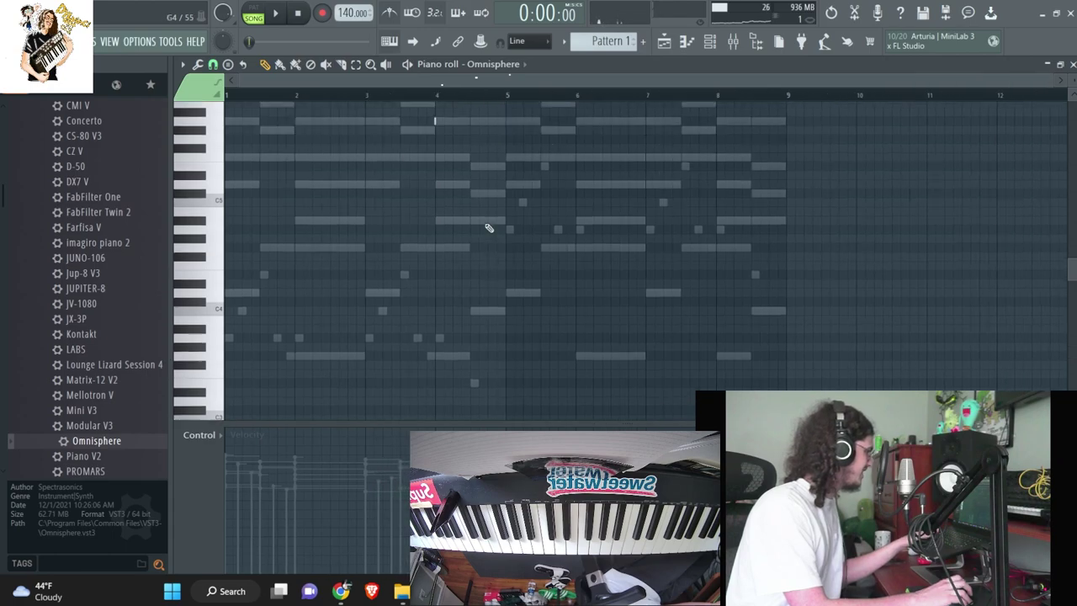
key("Escape")
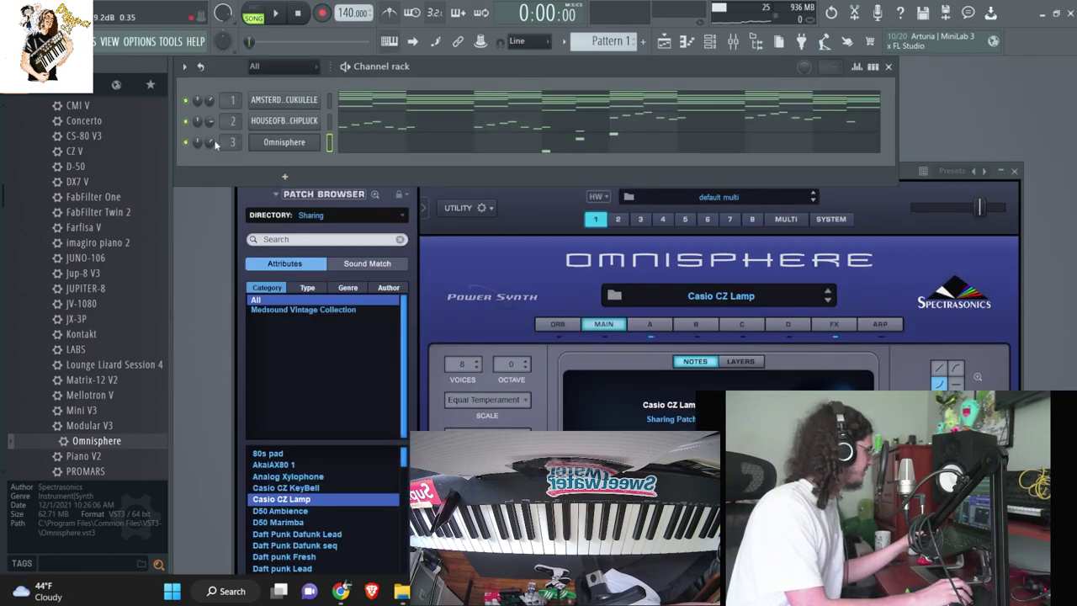
- Close the first Omnisphere window and add a second Omnisphere instance as a new channel during playback
key("space")
left_click(1014, 171)
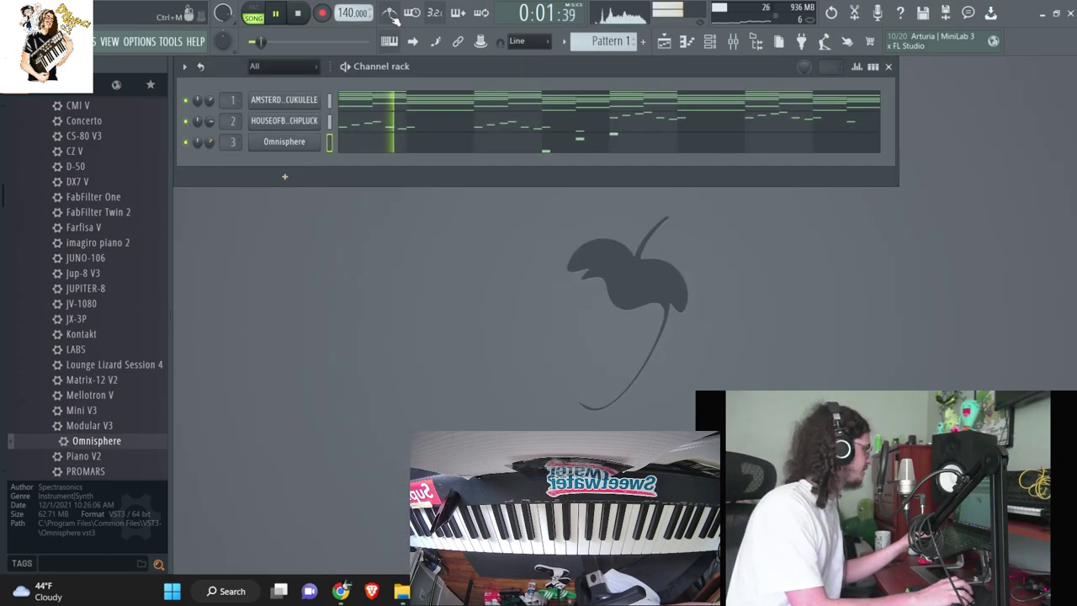
left_click_drag(89, 442, 309, 169)
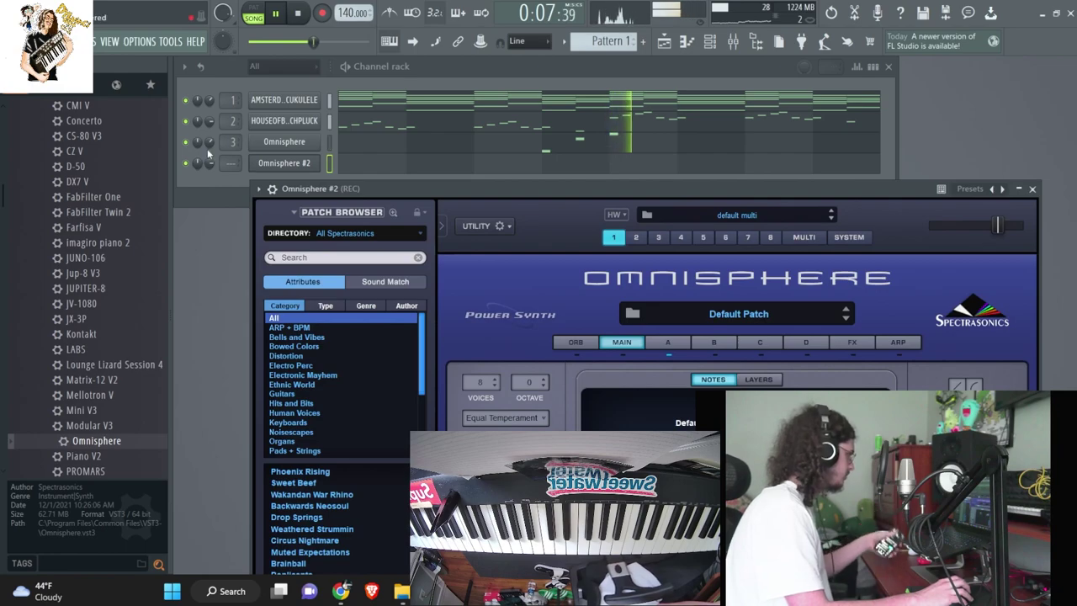
- Lower the Insert 3 mixer fader and try reducing the first Omnisphere channel's volume
key("space")
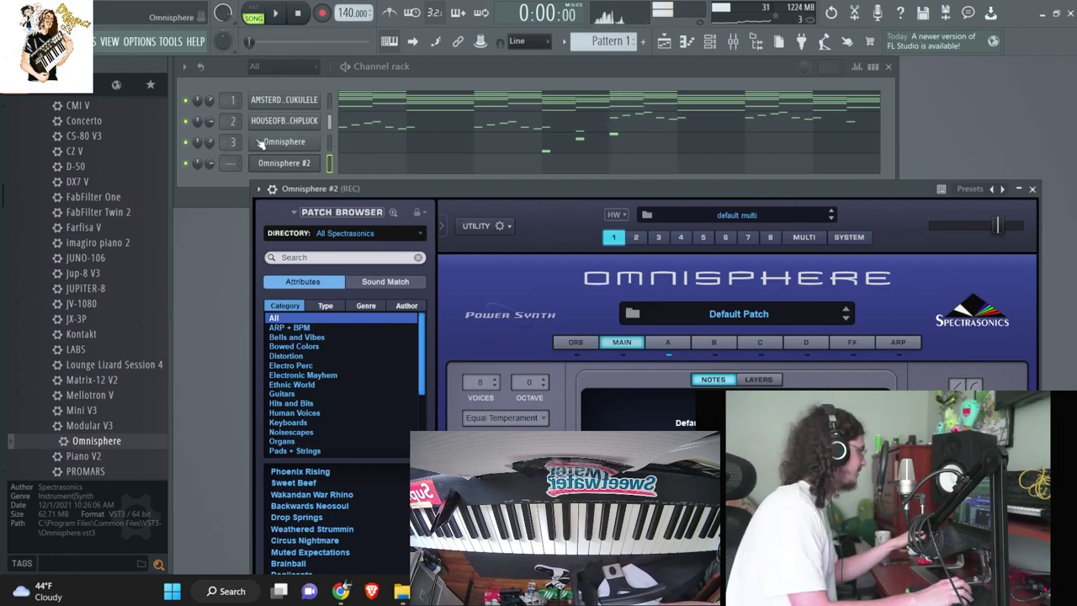
left_click(735, 41)
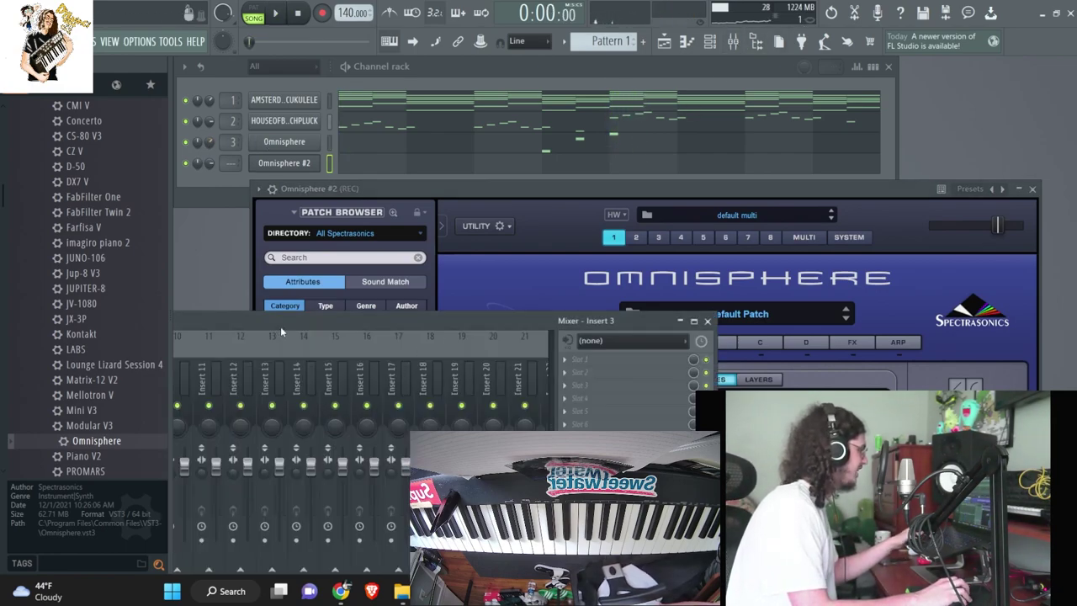
left_click(213, 144)
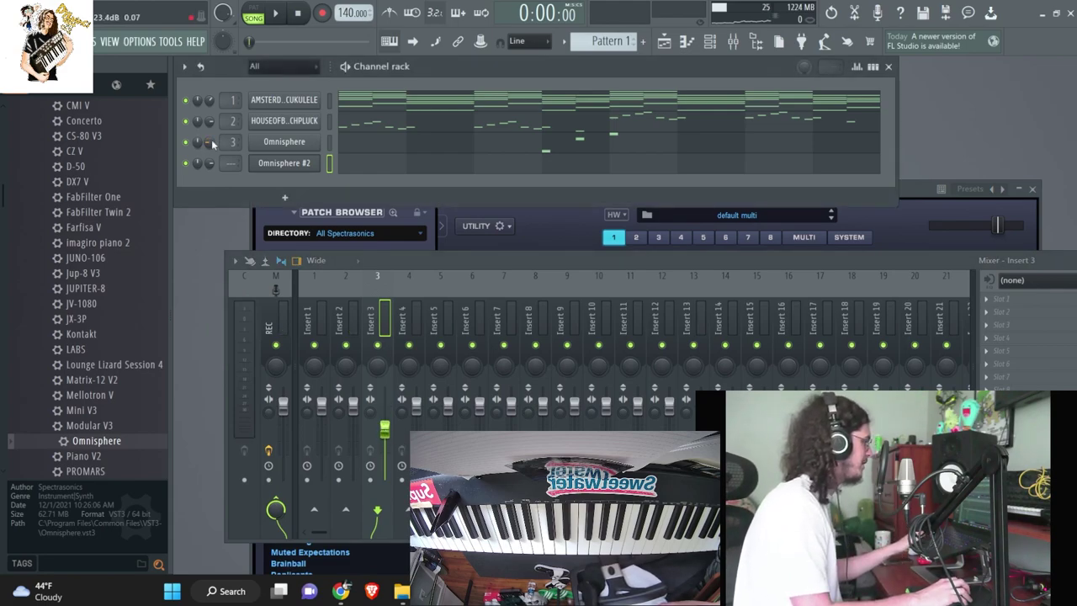
key("space")
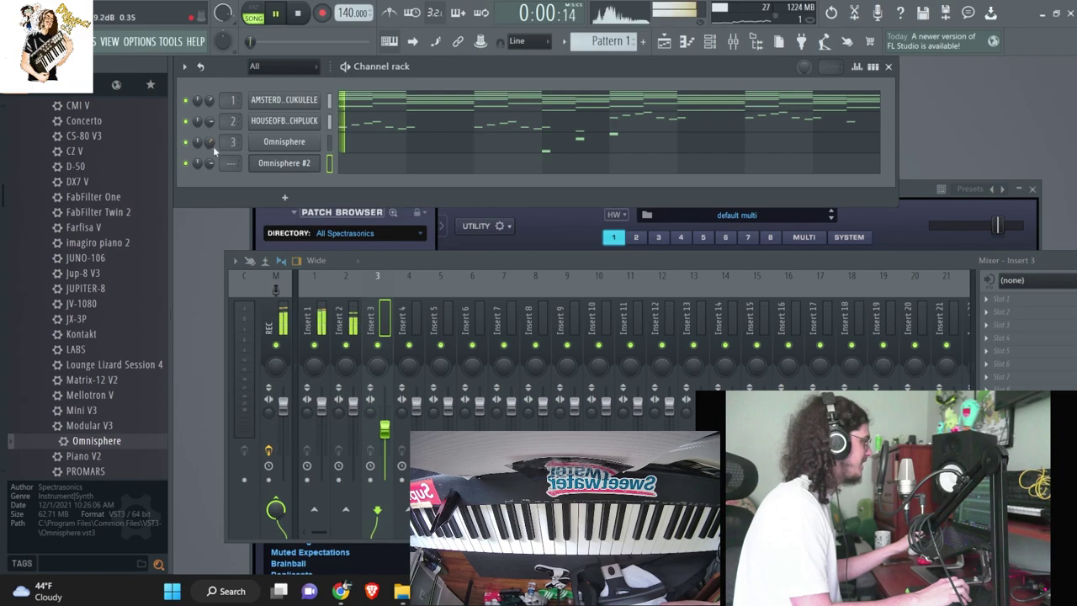
key("space")
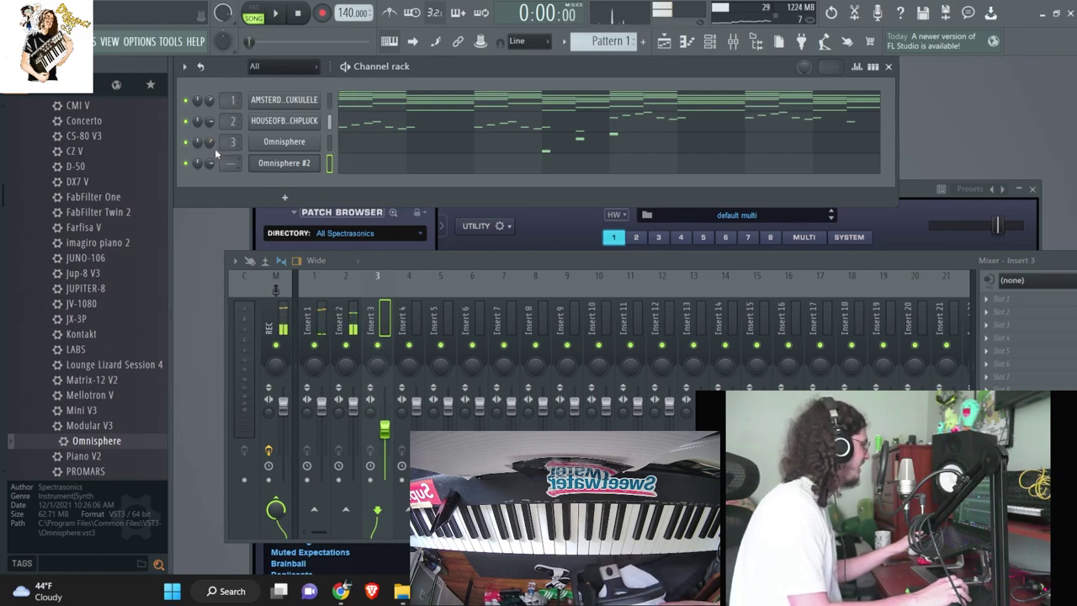
- Delete the stored initial value of the first Omnisphere channel's volume and restart playback
right_click(208, 145)
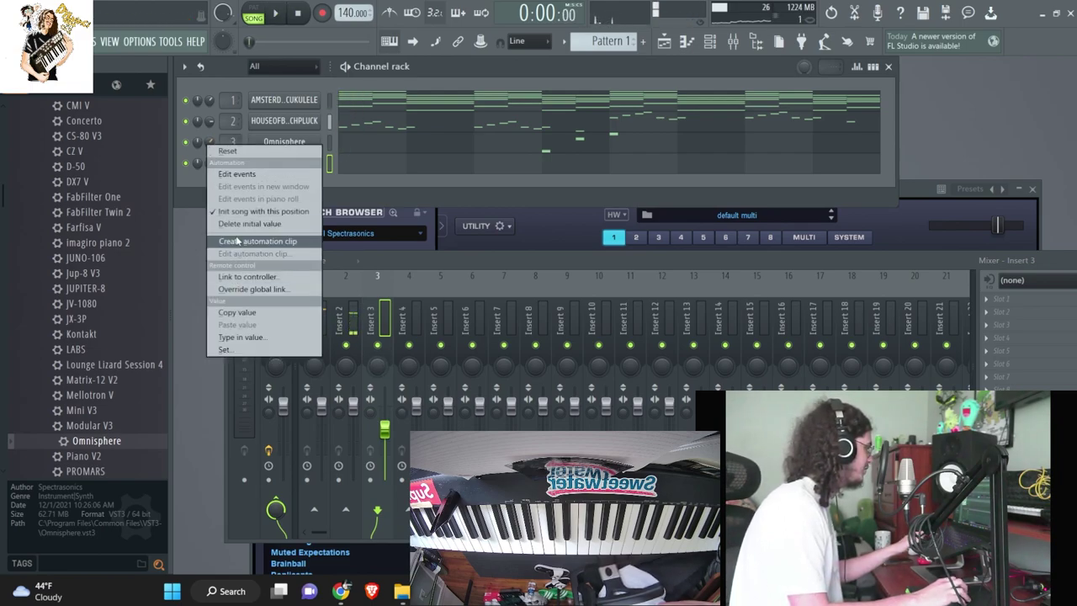
left_click(236, 225)
right_click(209, 144)
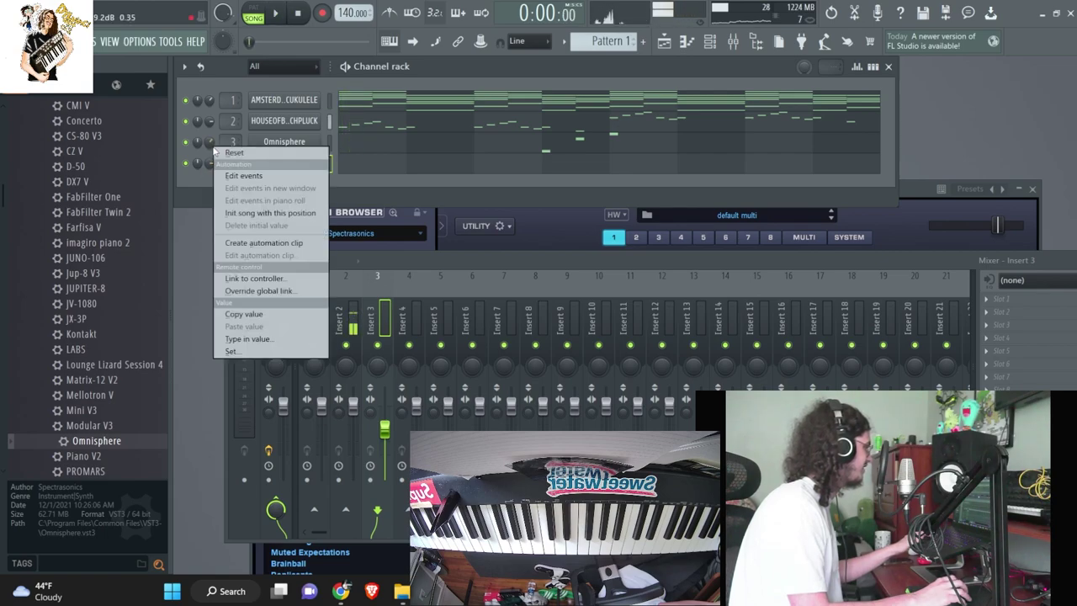
left_click(351, 200)
key("space")
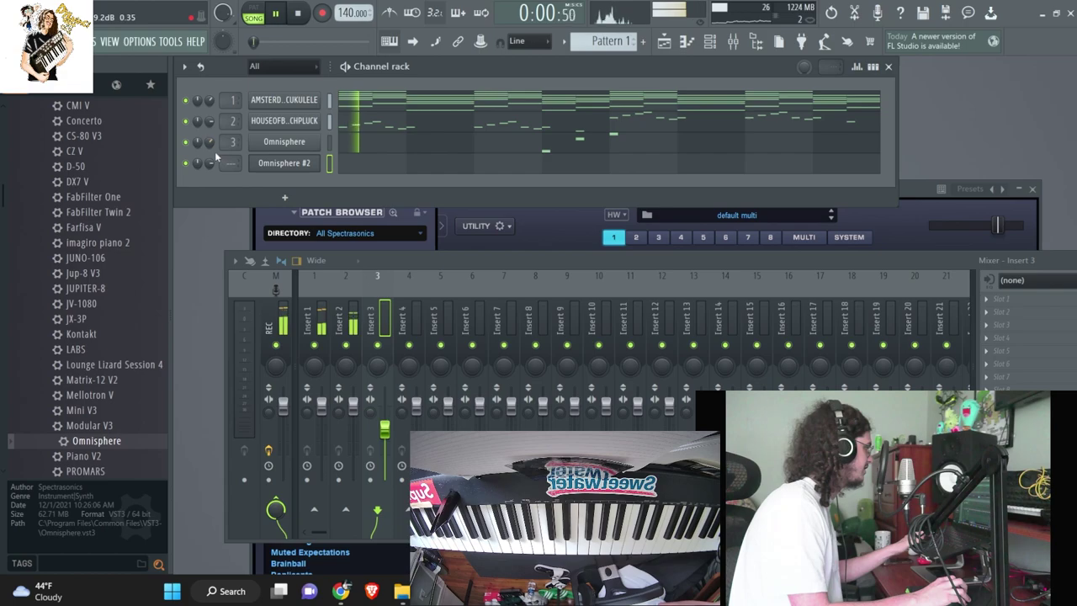
- Route Omnisphere #2 to mixer track 4 and load ValhallaVintageVerb in the third effect slot of Insert 4
scroll(227, 163, "up", 4)
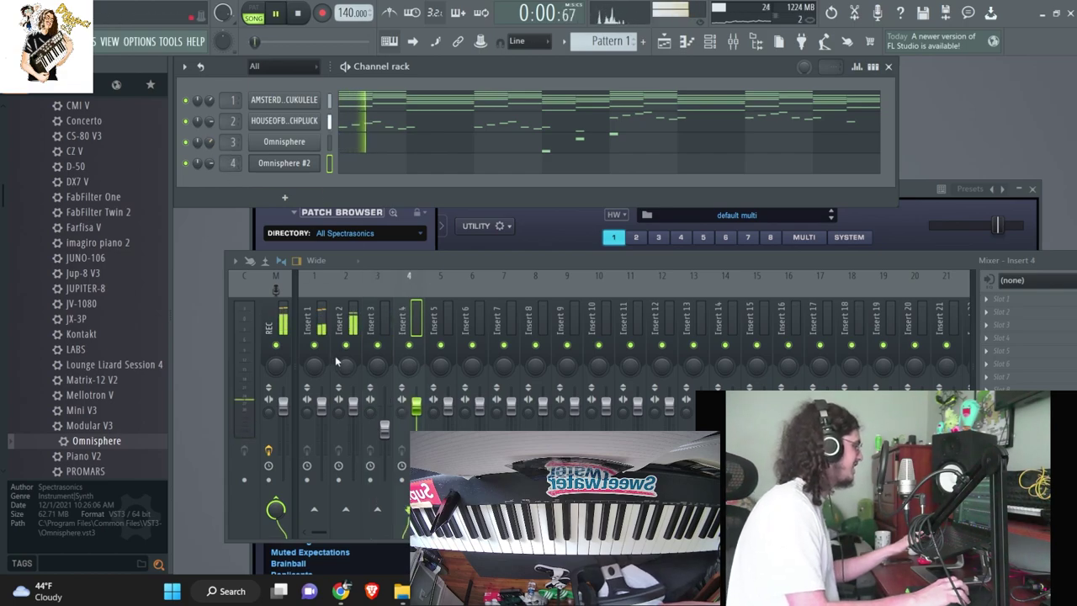
left_click(987, 299)
mouse_move(956, 281)
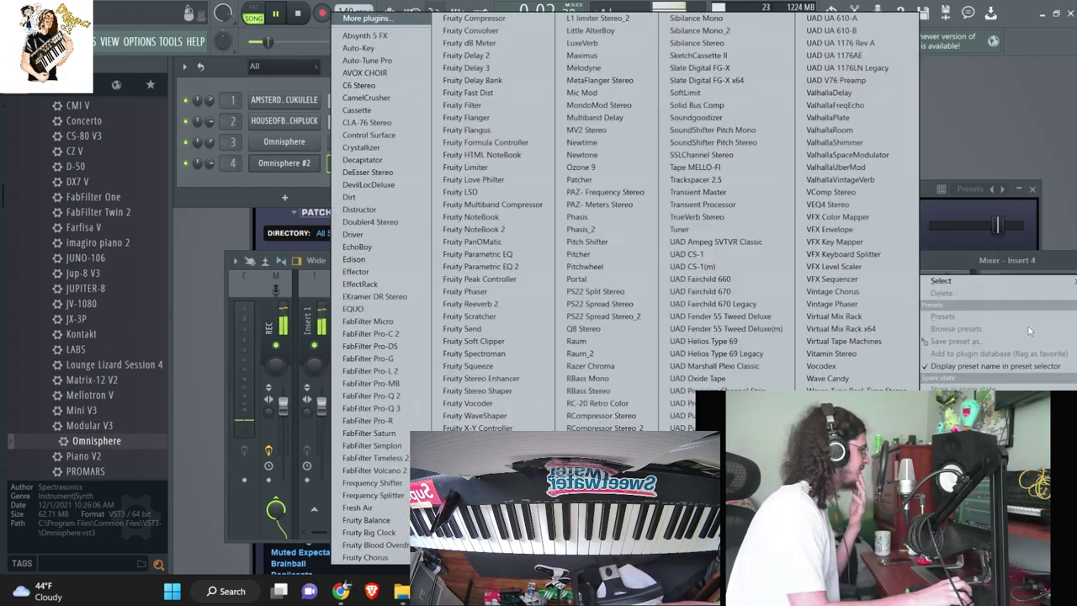
left_click(842, 179)
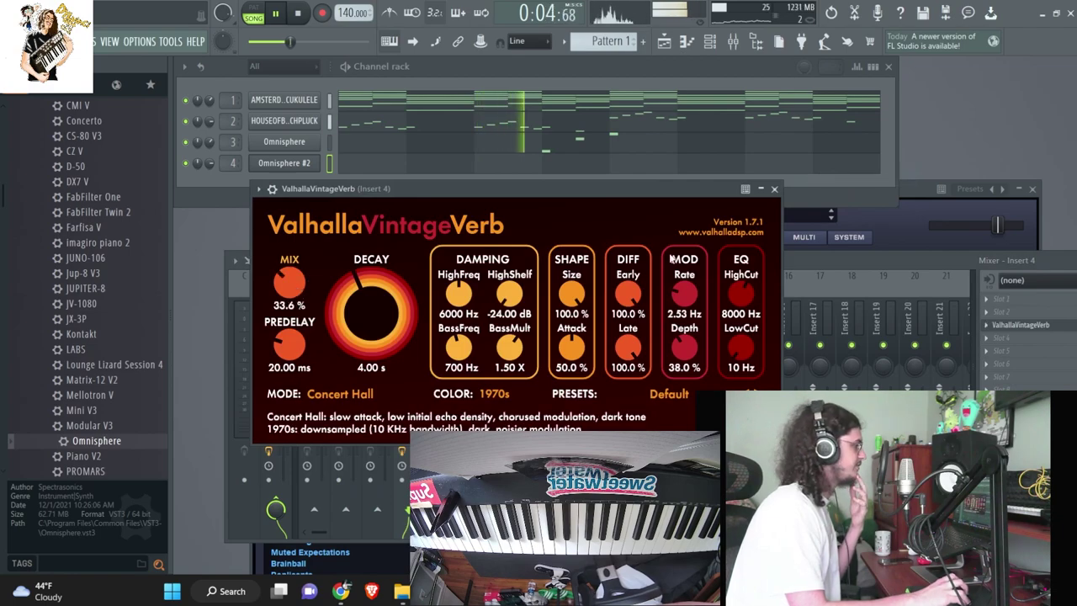
- Bring Omnisphere #2 to the front, browse its Sharing directory and load the Daft punk Lead patch
left_click(881, 218)
left_click_drag(925, 189, 945, 130)
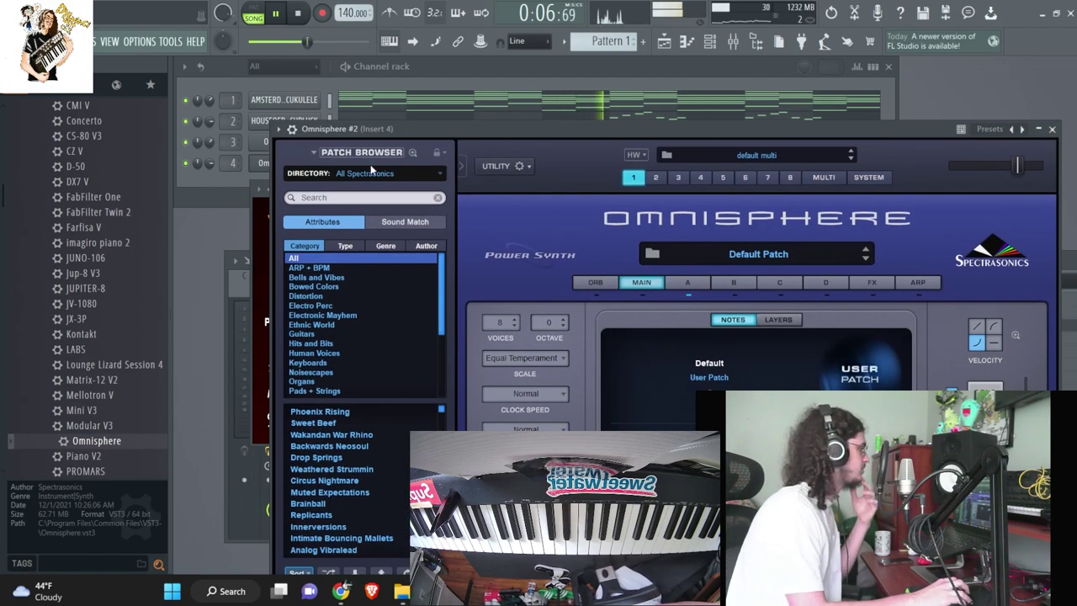
left_click(371, 170)
left_click(380, 271)
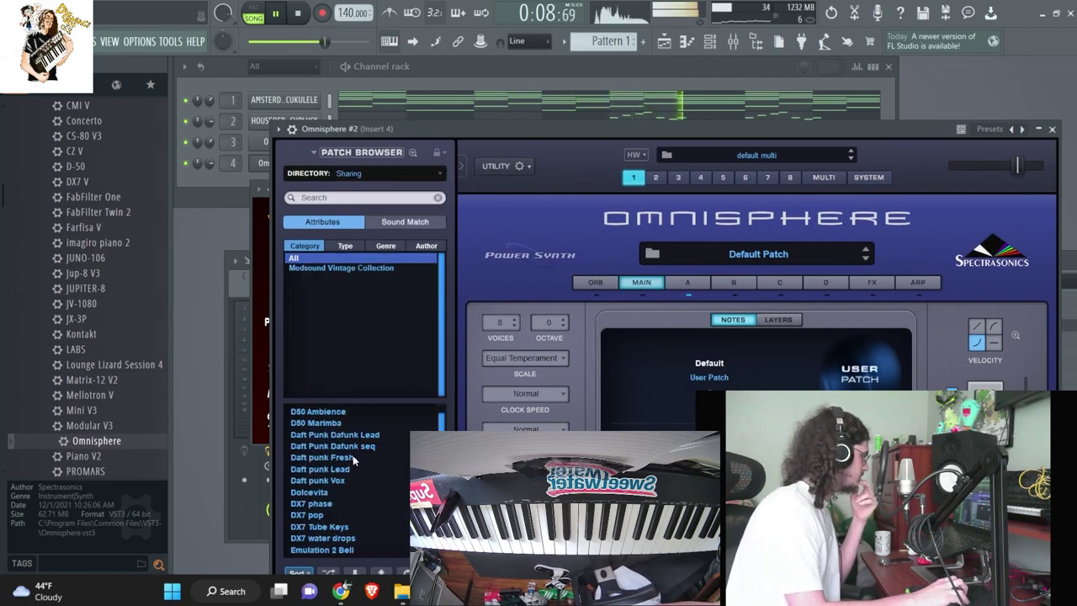
left_click(353, 457)
left_click(345, 468)
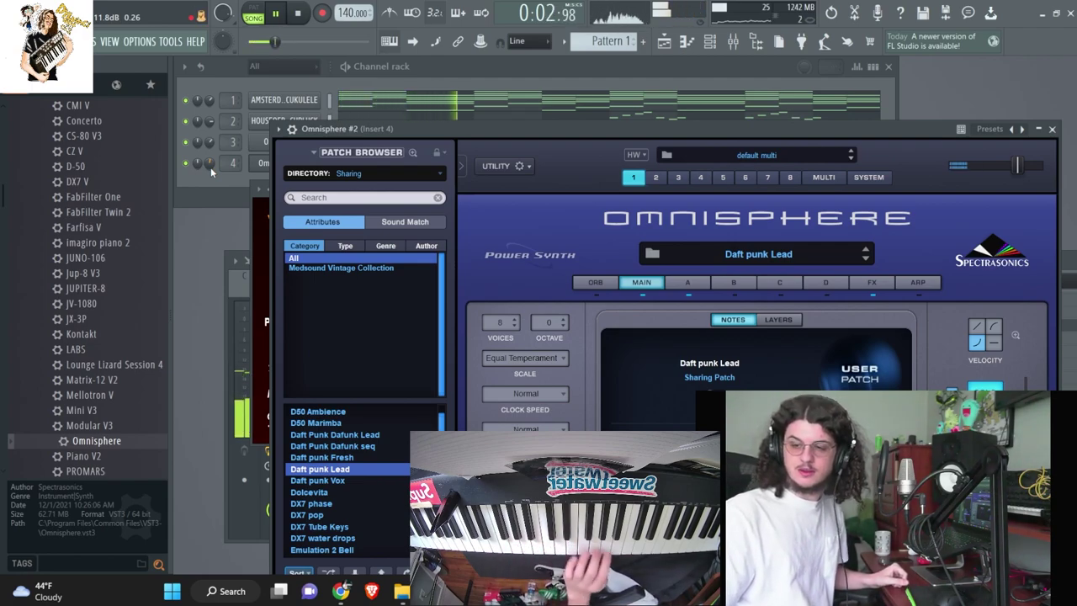
- Restart the song in notes-and-automation recording mode and record a lead melody on the Omnisphere #2 channel
key("F9")
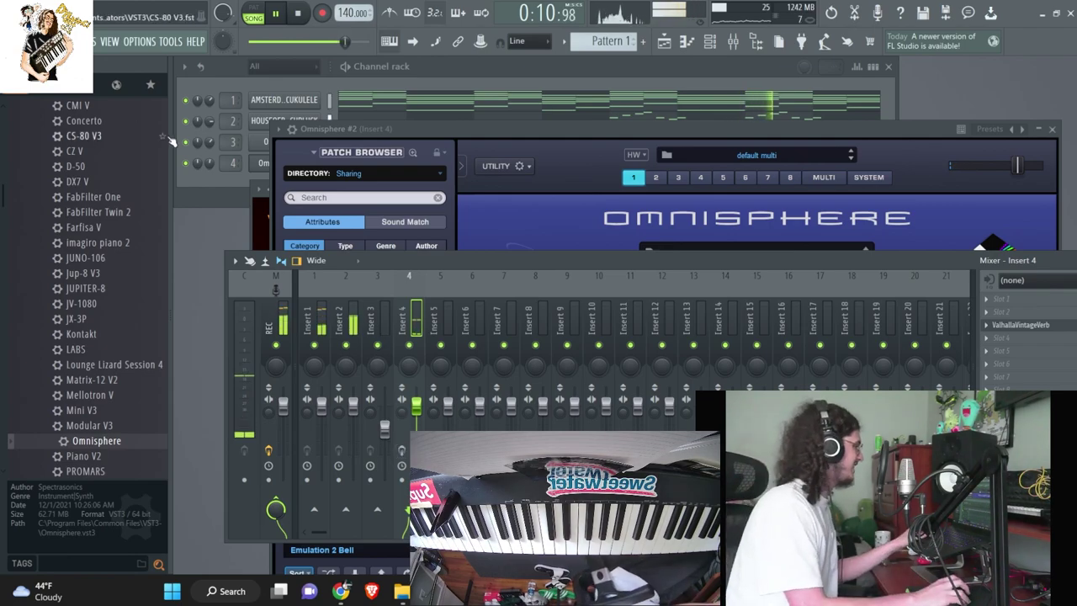
left_click(219, 196)
key("space")
key("r")
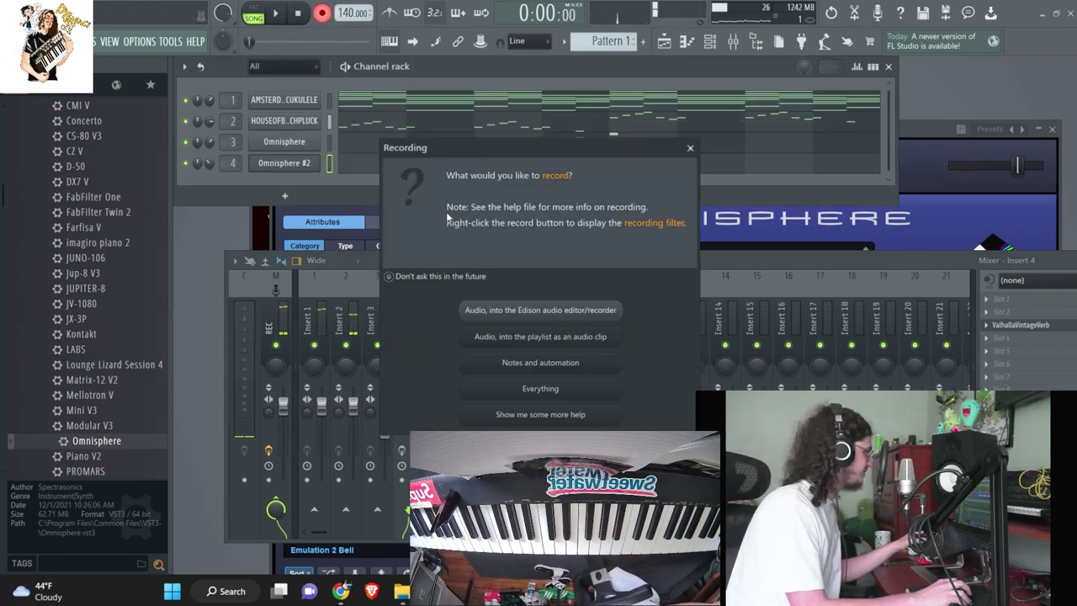
left_click(481, 364)
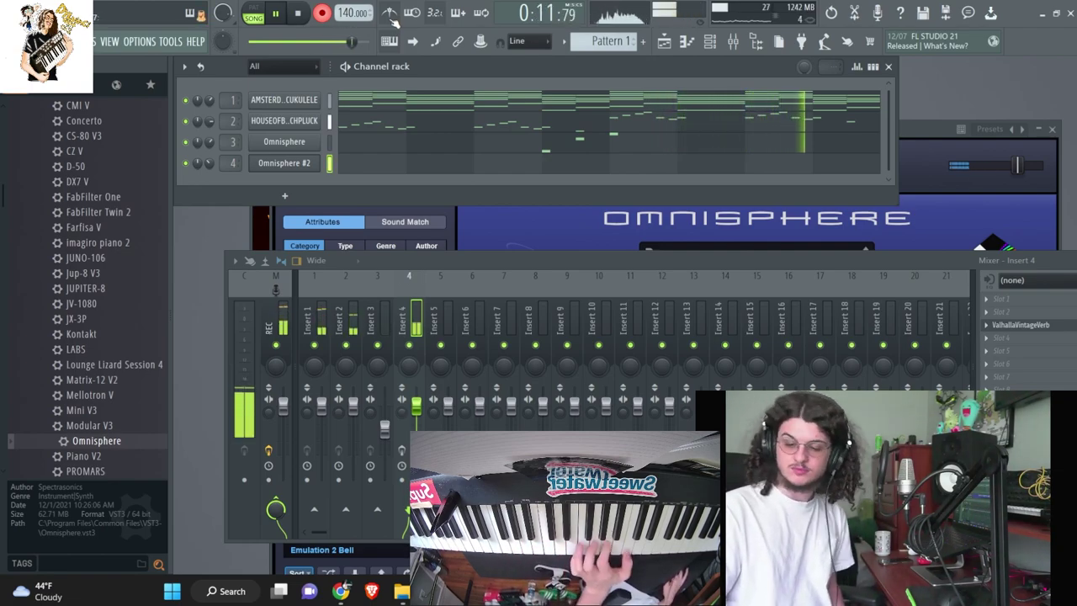
key("space")
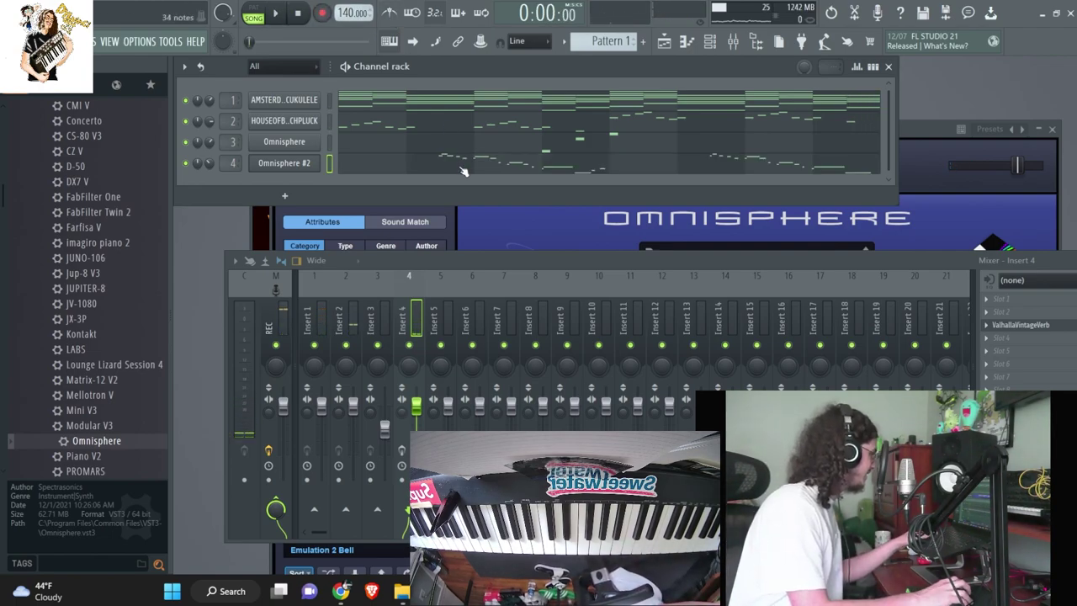
- Open the Omnisphere #2 notes in the piano roll and align the first phrase's recorded notes to the grid
left_click(463, 171)
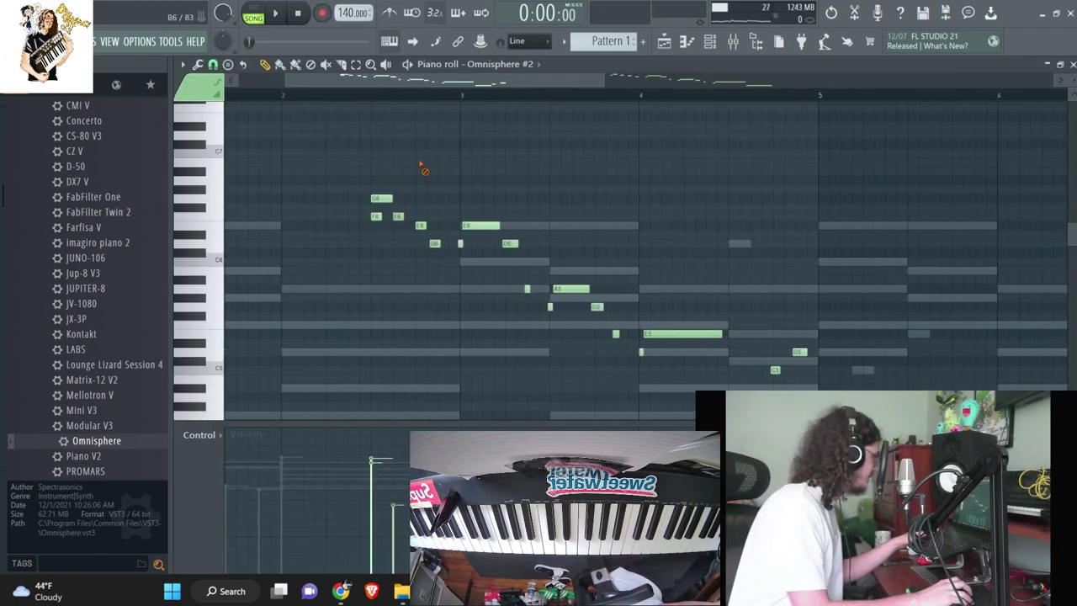
left_click_drag(378, 200, 390, 202)
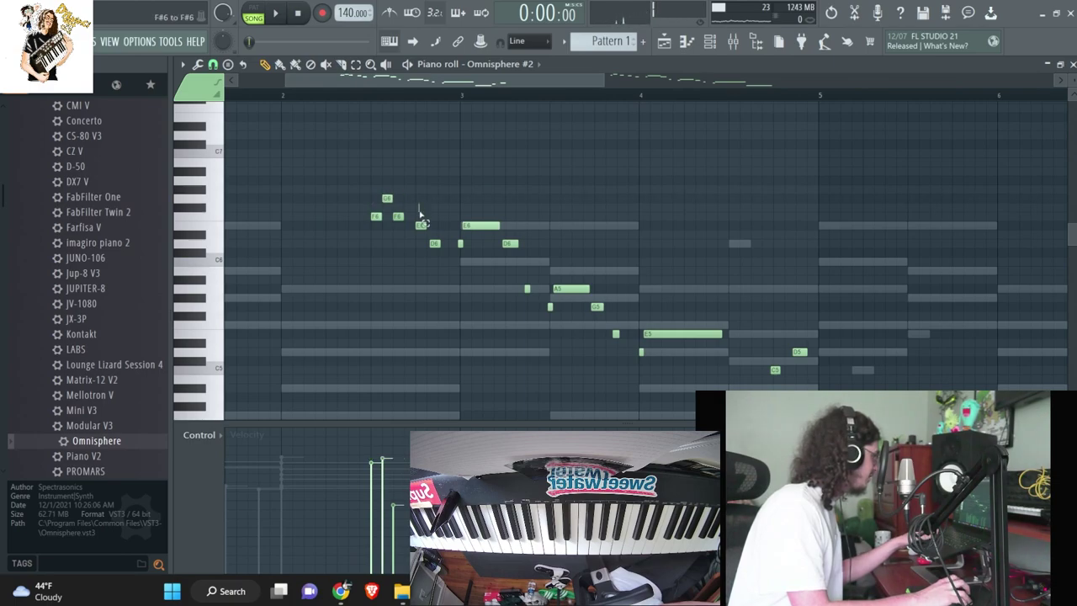
left_click_drag(455, 274, 502, 185)
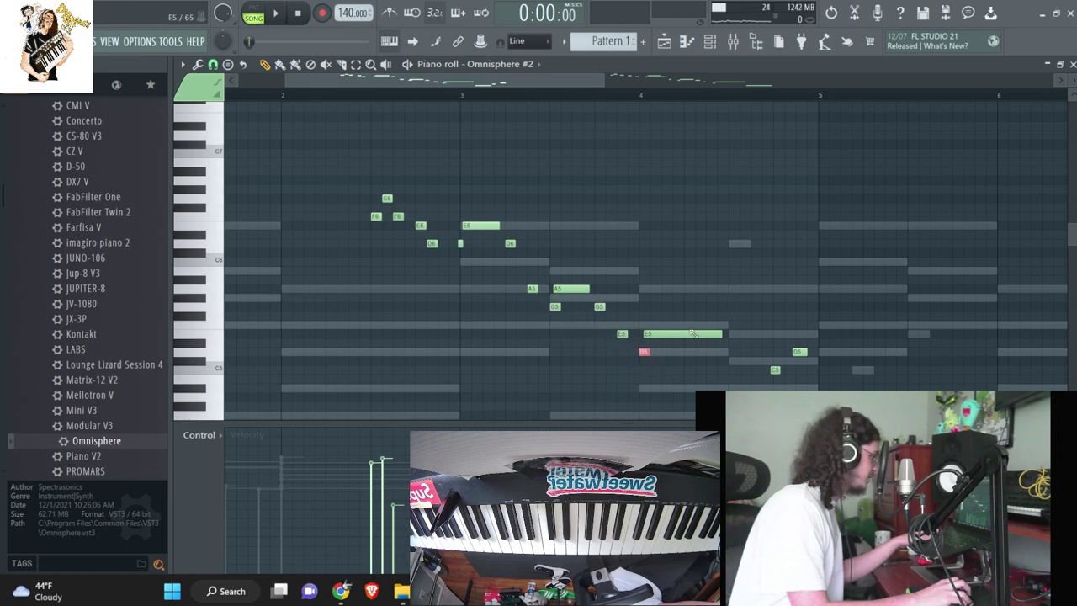
scroll(704, 330, "down", 3)
left_click_drag(711, 374, 829, 302)
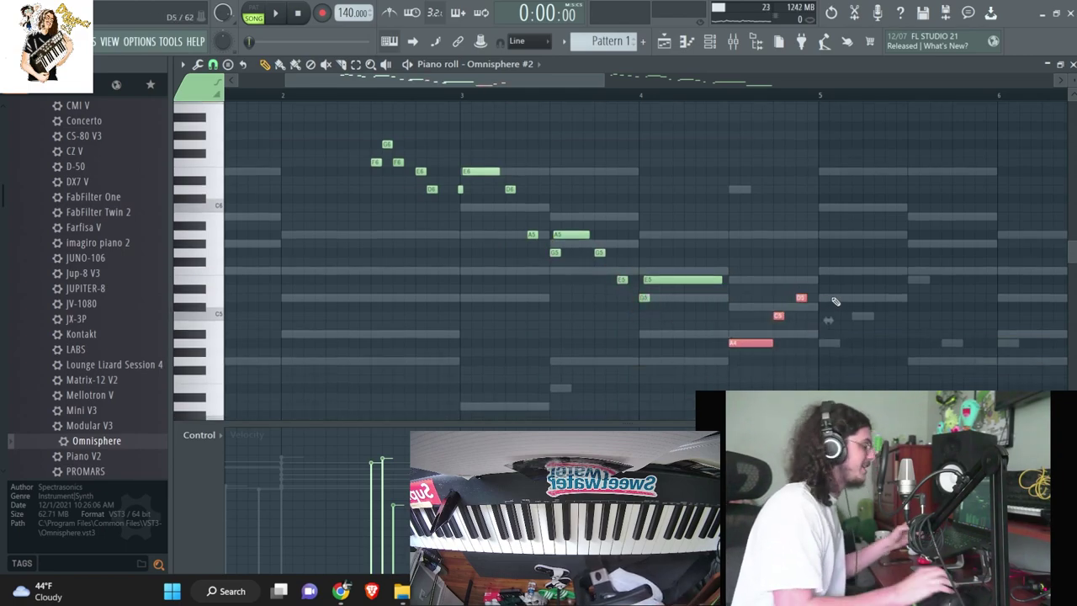
- Set the piano roll snap to 1/2 step and align the second phrase's opening F6 and G6 notes
scroll(836, 301, "down", 2)
scroll(836, 301, "right", 6)
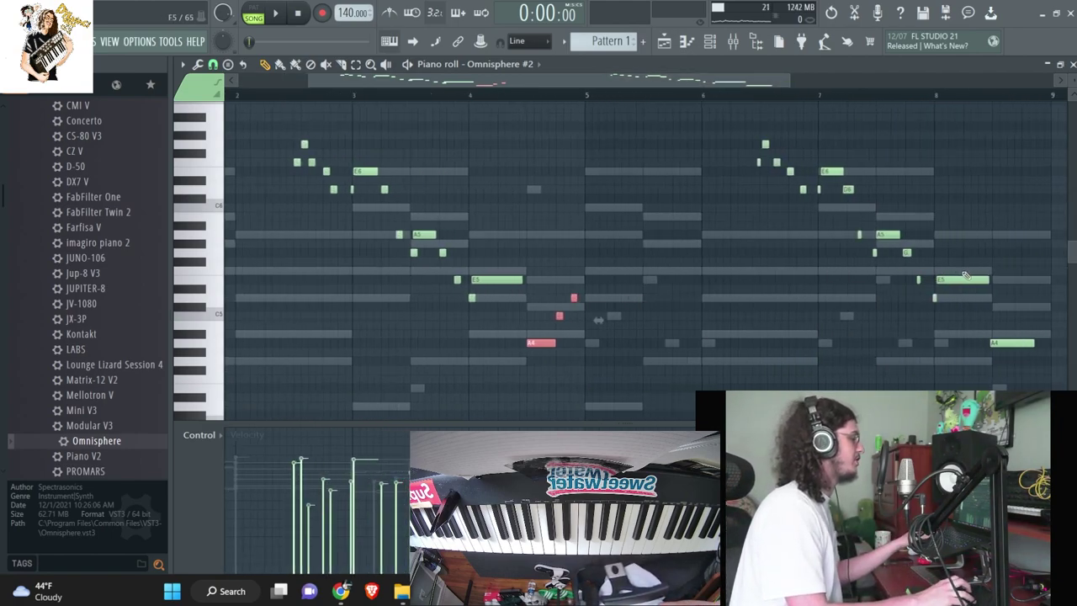
scroll(836, 301, "up", 3)
left_click_drag(571, 193, 623, 193)
scroll(622, 194, "up", 2)
left_click(213, 64)
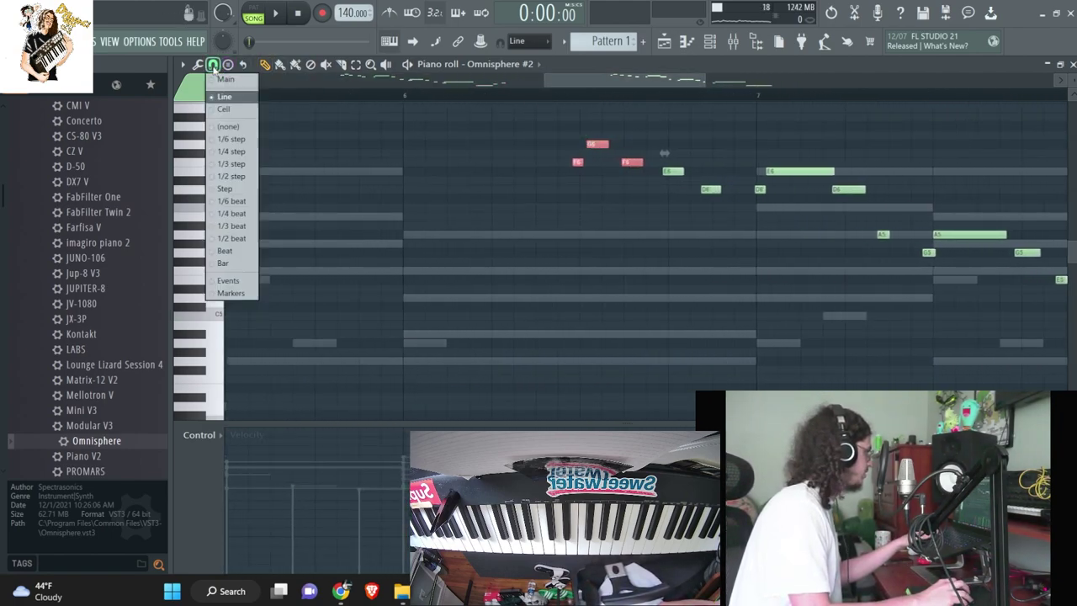
left_click(231, 173)
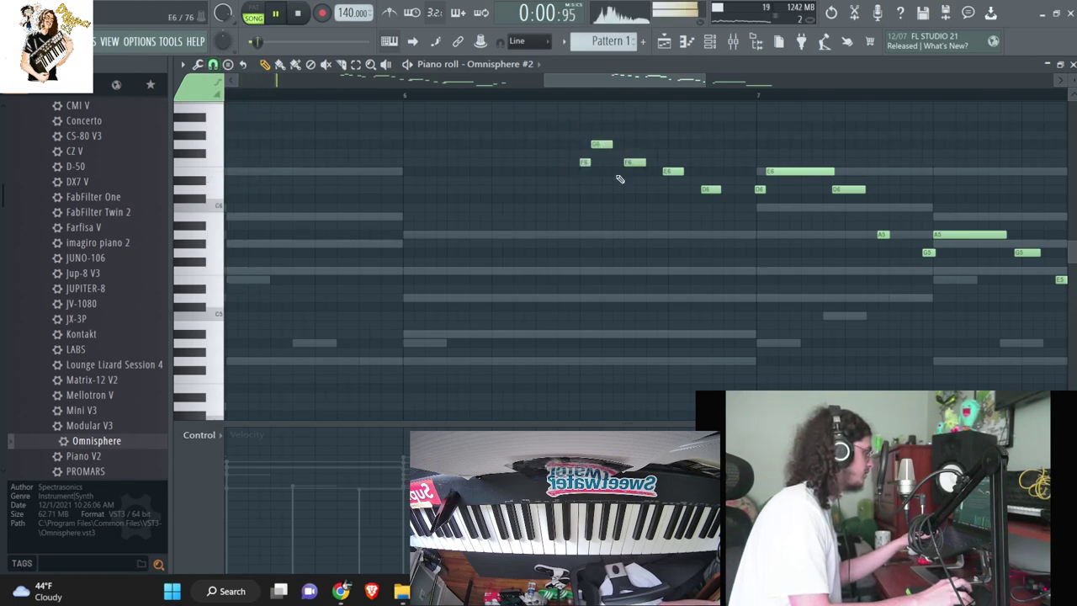
- Move the first phrase's G6 note to half a step after the opening F6 and audition the timing
scroll(619, 181, "down", 3)
scroll(299, 186, "down", 2)
scroll(309, 181, "up", 3)
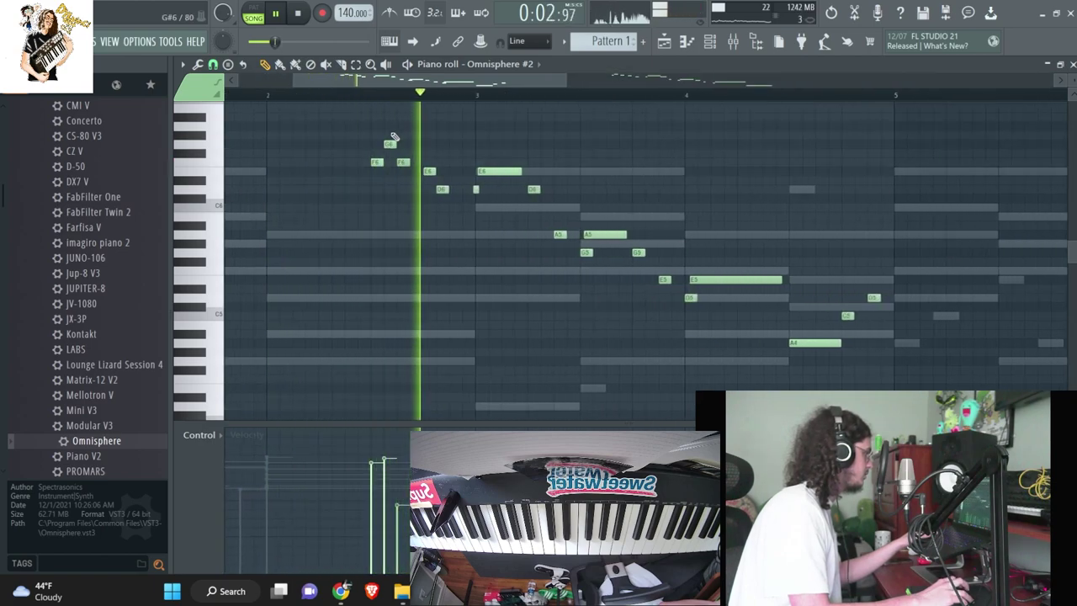
scroll(392, 137, "up", 2)
key("space")
left_click_drag(394, 144, 380, 144)
key("space")
key("space")
key("space")
- Adjust the timing of the D6 and E6 notes around the start of bar 3 and quantize them
left_click_drag(510, 189, 618, 171)
key("space")
key("space")
key("space")
key("ctrl+q")
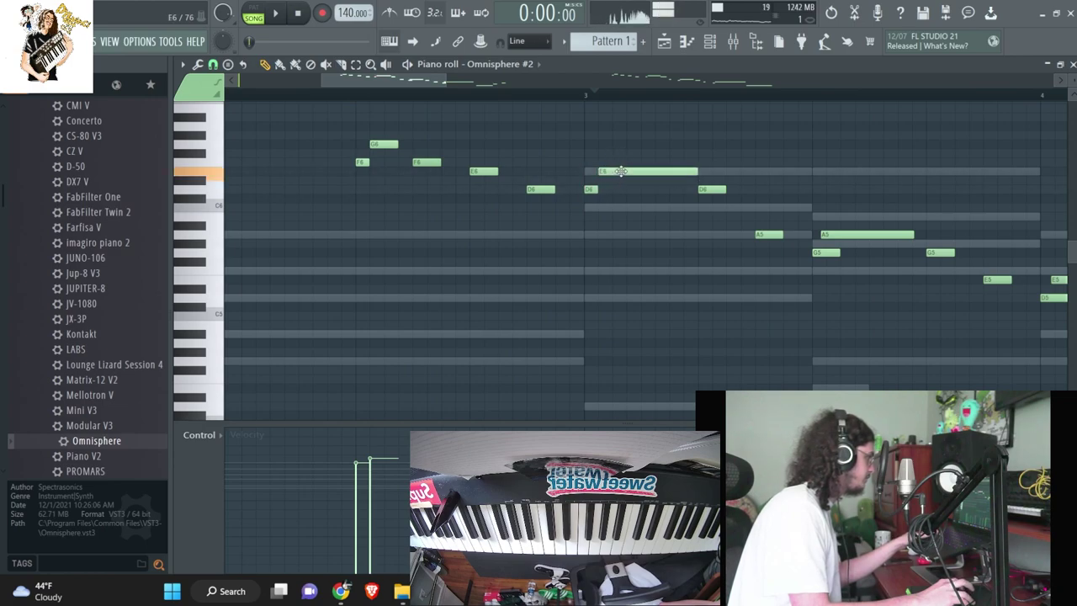
key("space")
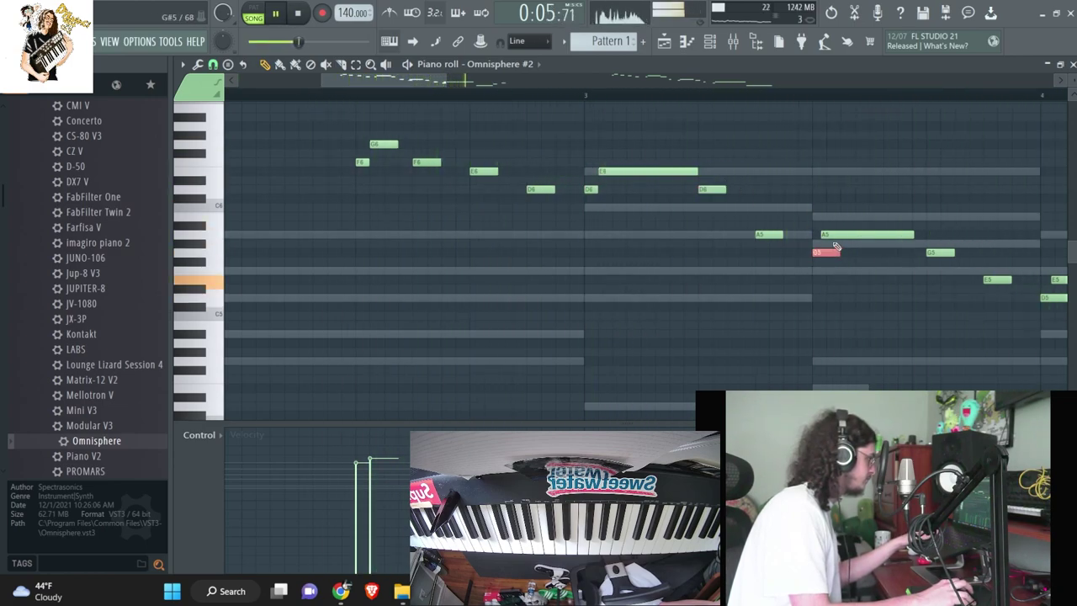
- Quantize the long A5 and E5 notes in bars 3 and 4, and shorten the G5 note before the A5
left_click(830, 236)
key("ctrl+q")
left_click_drag(839, 253, 826, 252)
left_click(356, 103)
right_click(362, 103)
left_click(362, 96)
scroll(715, 219, "down", 5)
scroll(1001, 309, "up", 4)
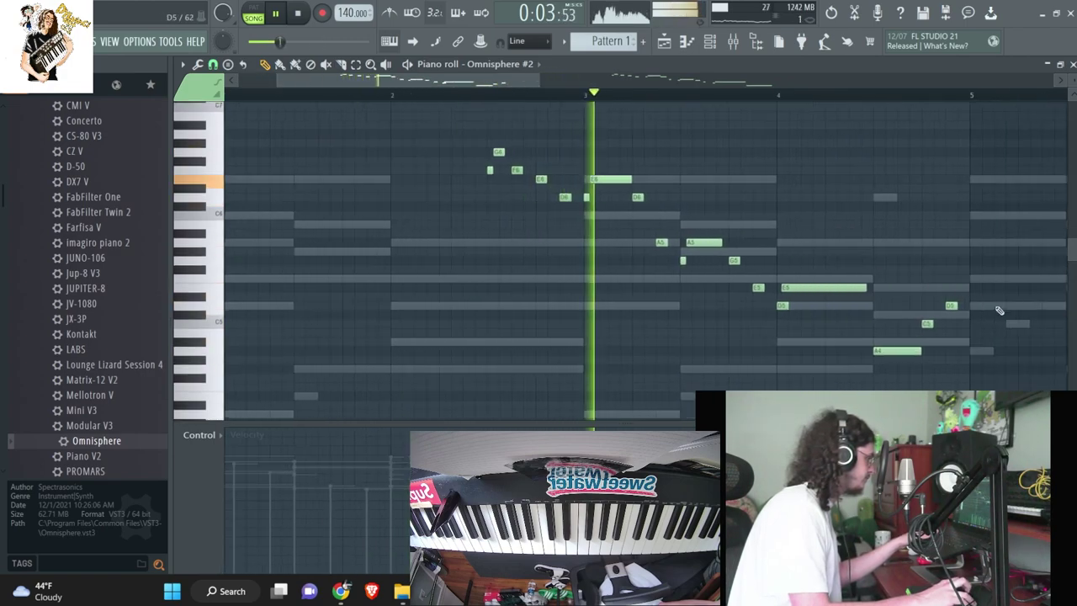
left_click(711, 288)
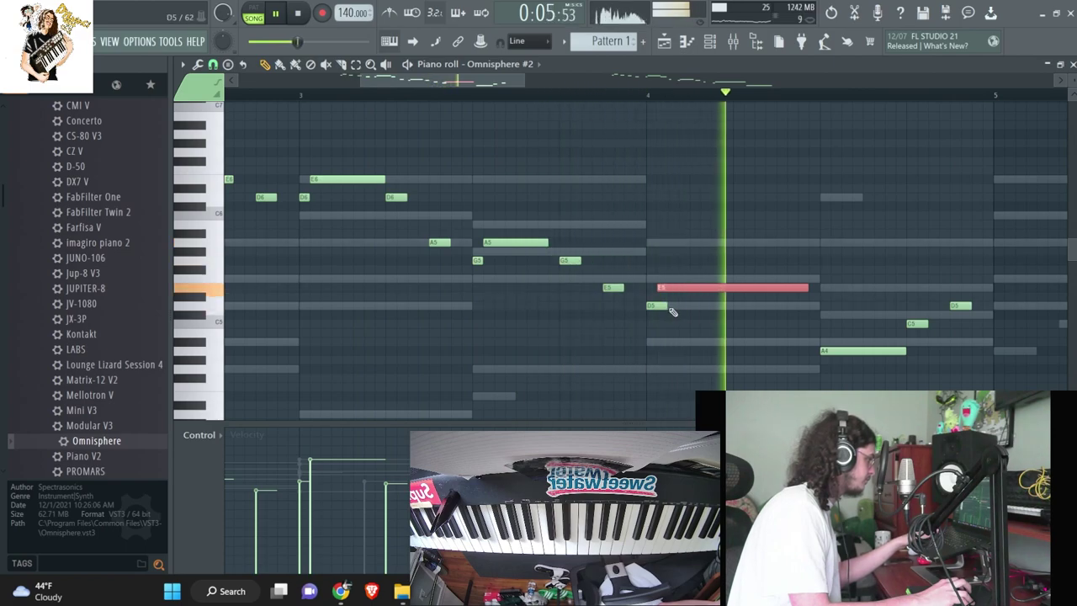
- Delete all Omnisphere #2 notes of the second phrase in bars 6 to 8 and stop playback
scroll(917, 307, "down", 3)
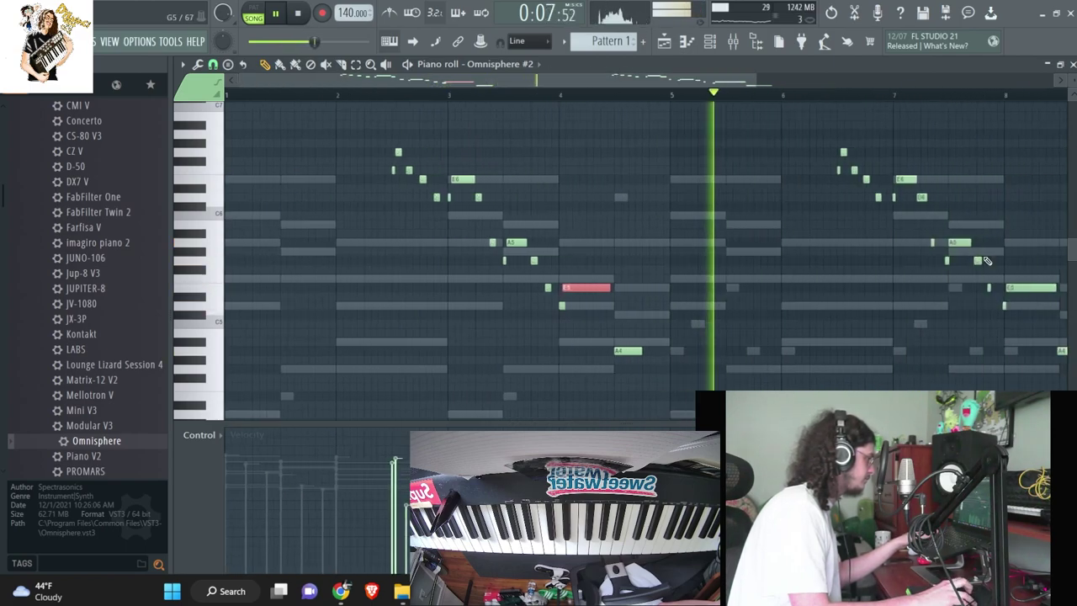
left_click_drag(698, 168, 936, 413)
key("Delete")
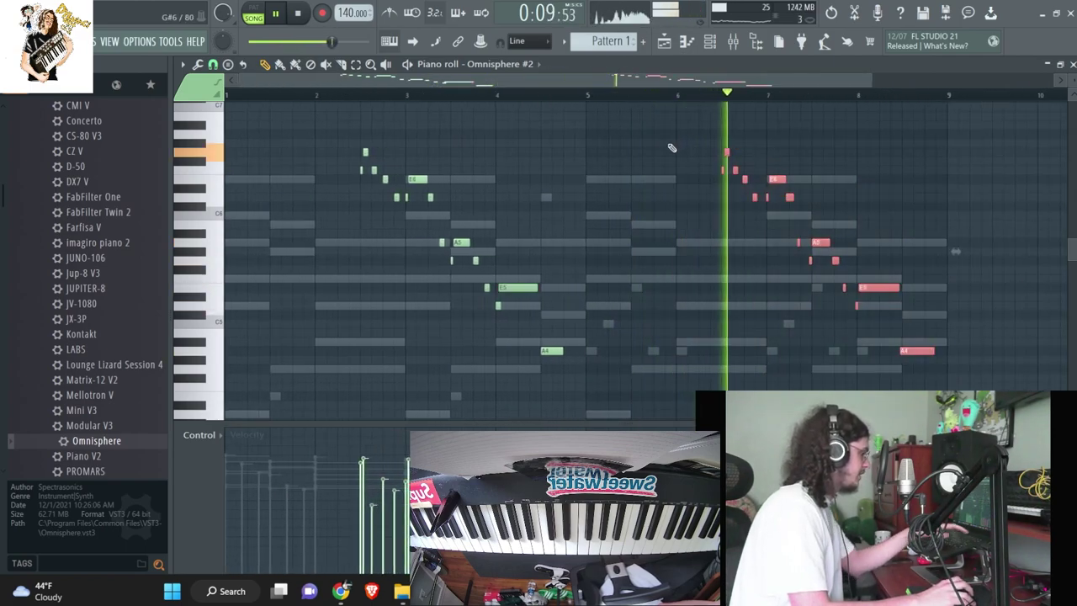
key("space")
- Set the snap back to Line, duplicate bars 1 to 4 into bars 5 to 8 and close the piano roll
left_click(213, 64)
left_click(225, 95)
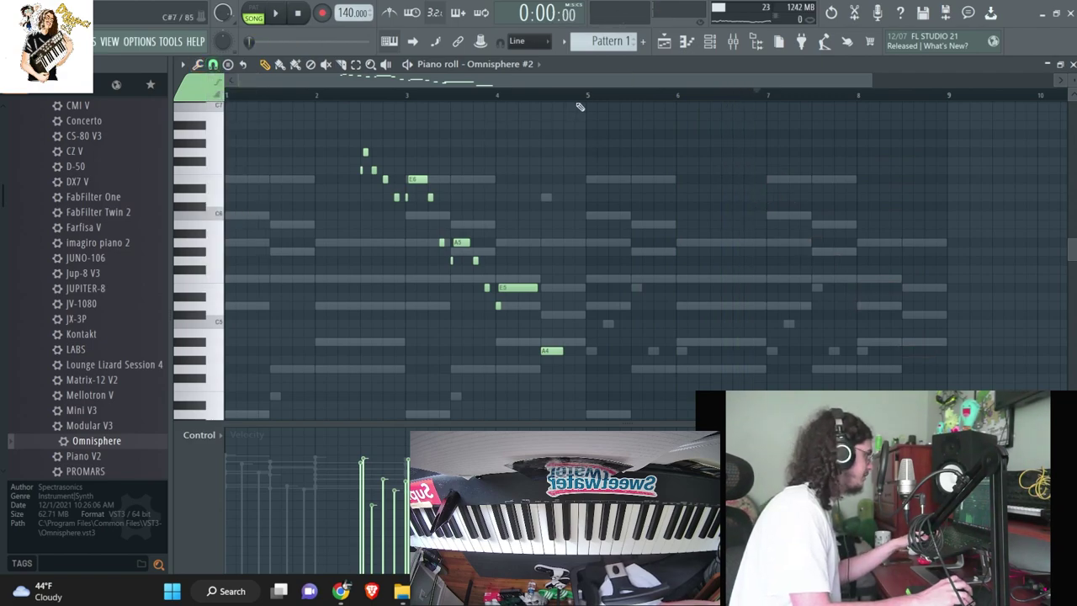
left_click_drag(584, 95, 228, 95)
key("ctrl+b")
left_click_drag(950, 97, 586, 102)
left_click(1072, 65)
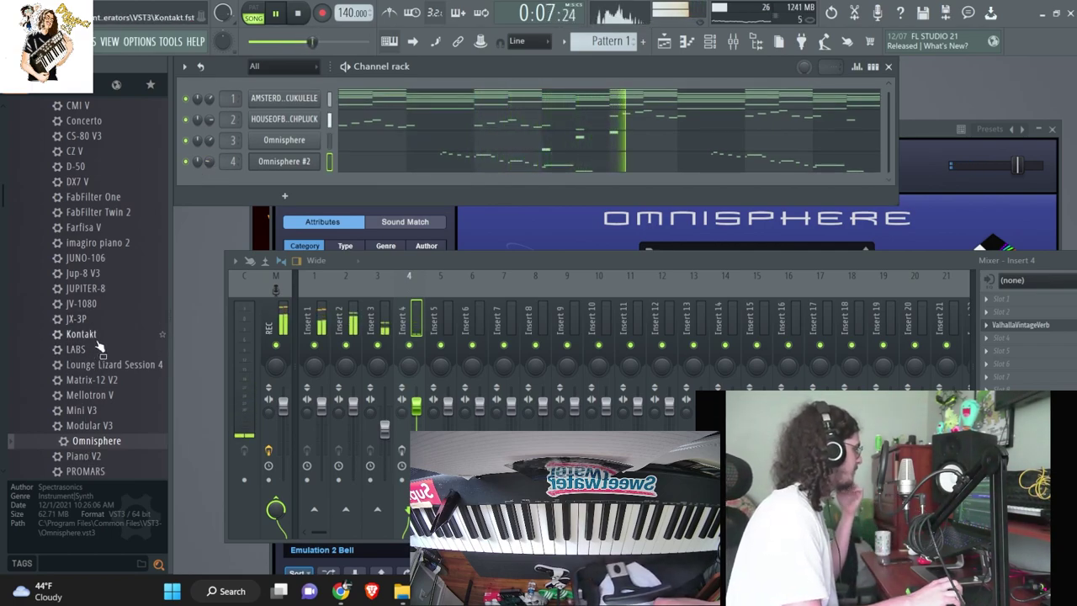
- Add Kontakt as a new channel and load NOIRE Pure from its Noire library
left_click_drag(97, 339, 280, 185)
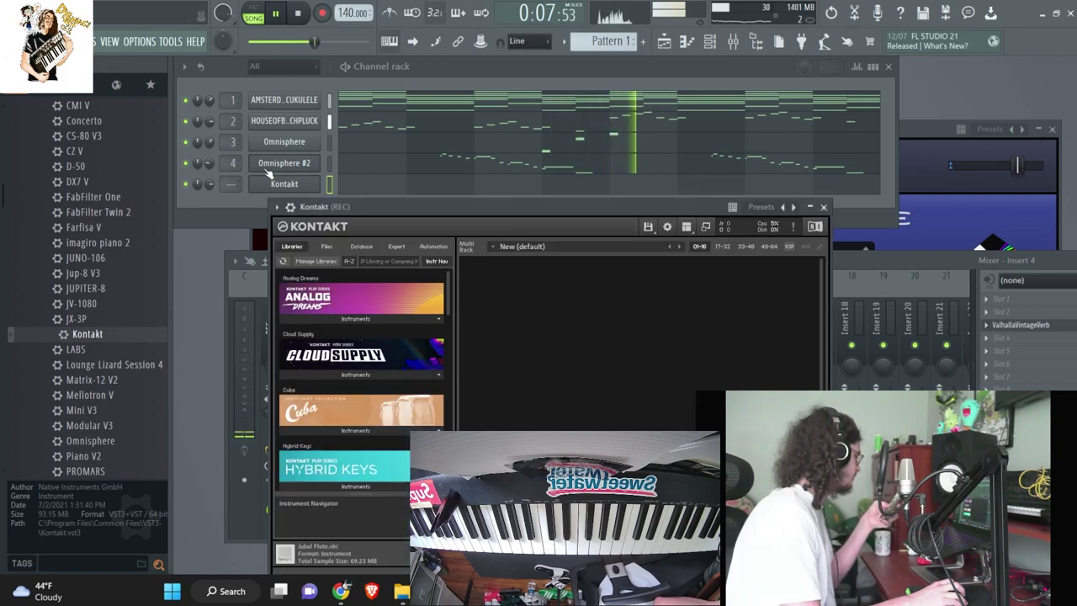
scroll(351, 353, "down", 8)
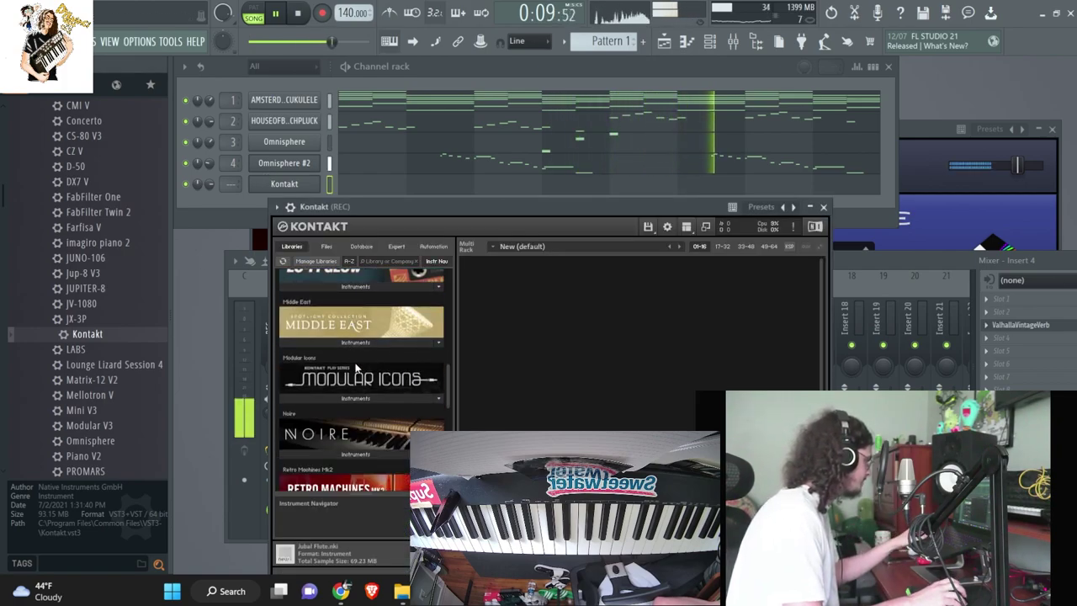
key("space")
left_click(348, 371)
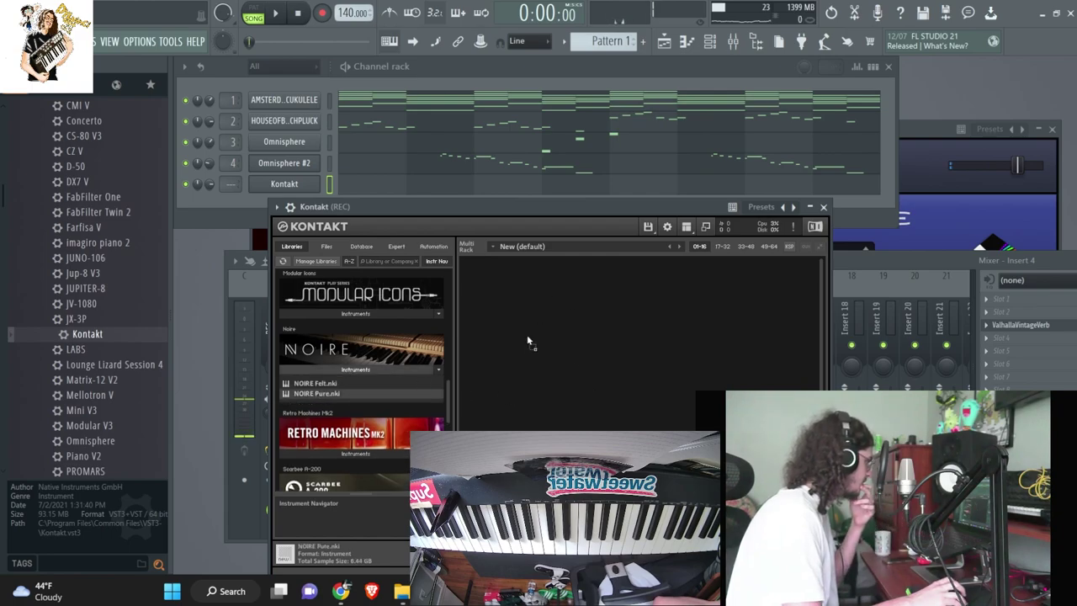
- Choose the Emotional preset from NOIRE Pure's Grand Piano category
left_click(497, 285)
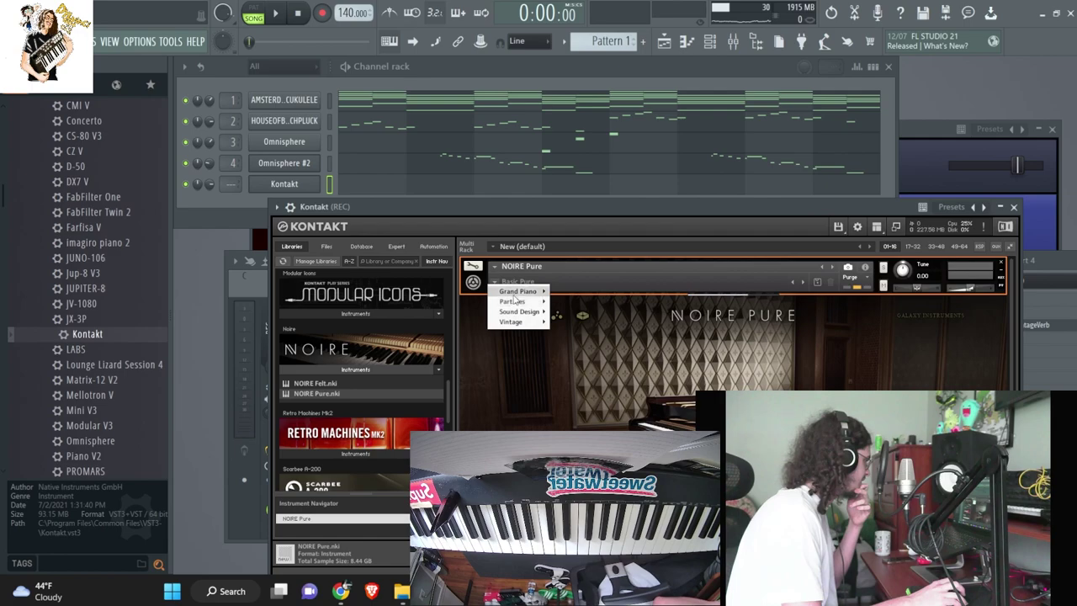
mouse_move(529, 295)
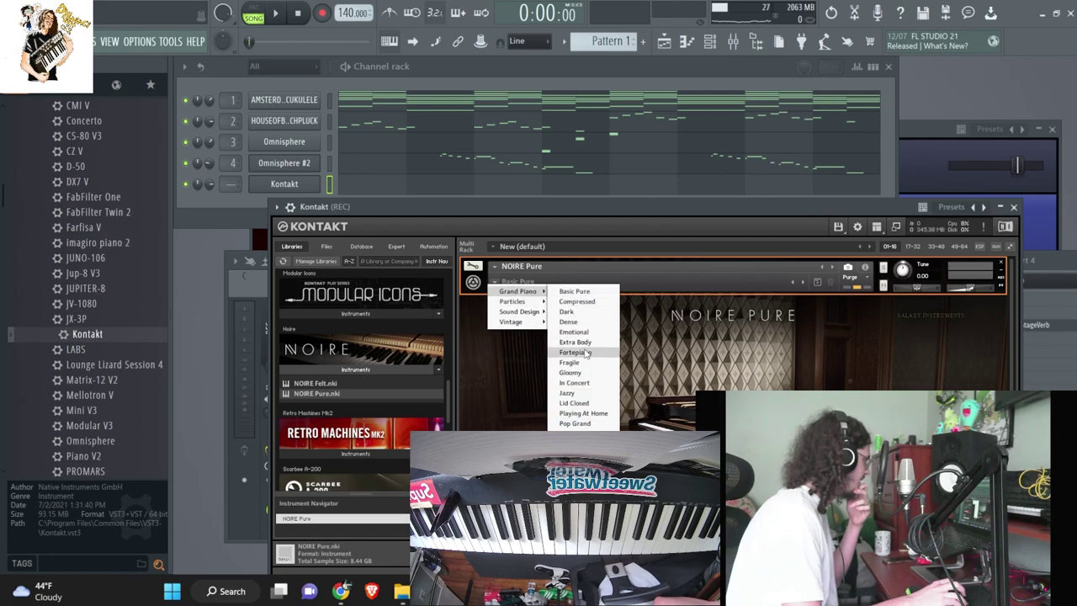
left_click(572, 333)
- Copy the ukulele channel's chords to the Kontakt channel and route Kontakt to mixer track 5 during playback
left_click(330, 103)
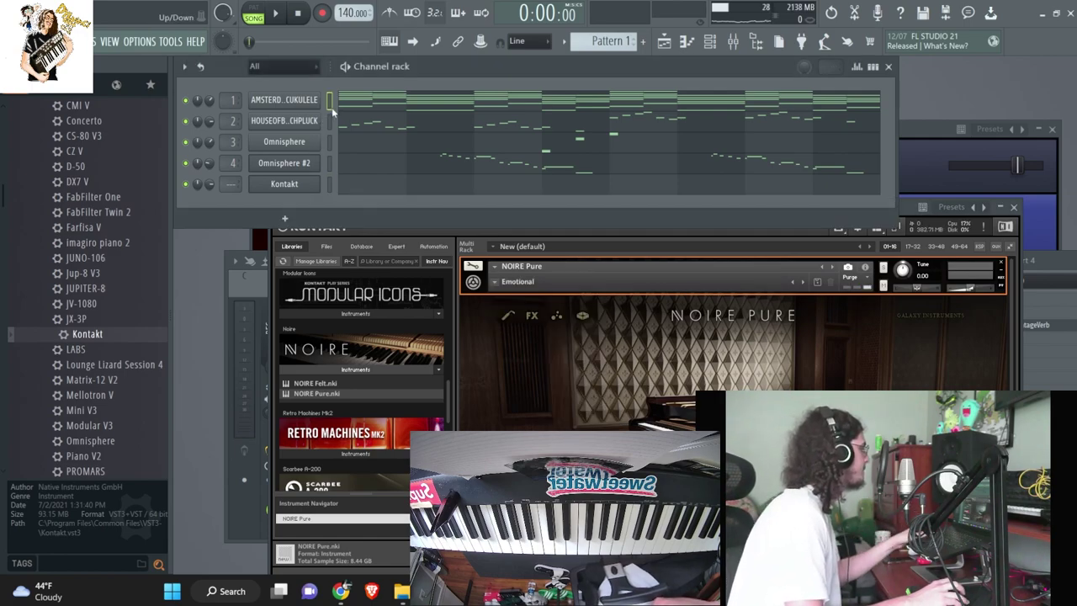
left_click(330, 186)
key("ctrl+v")
key("space")
double_click(233, 185)
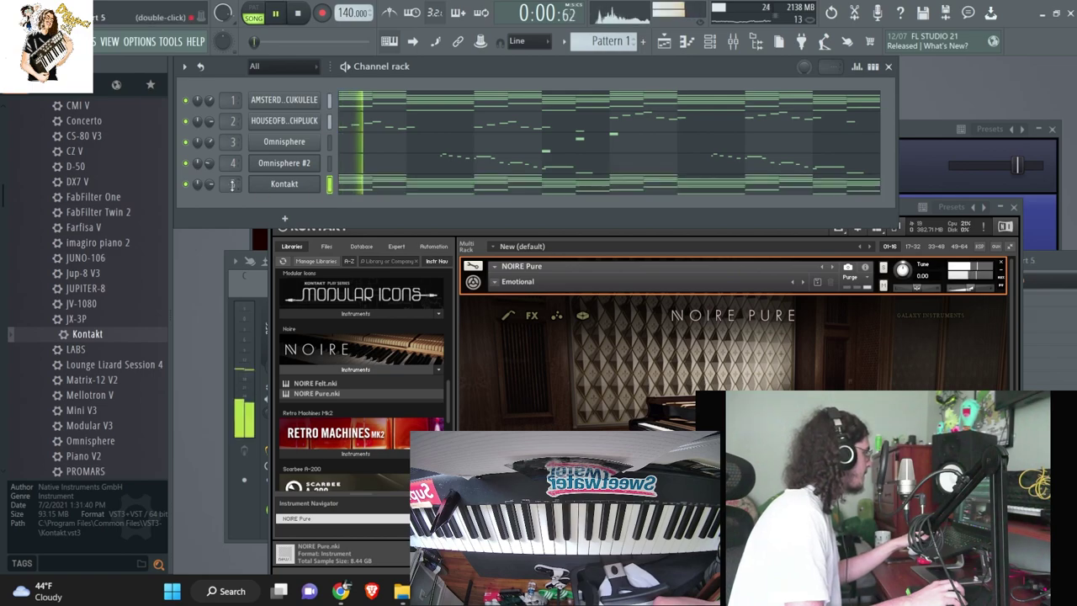
- Minimize Kontakt, close Omnisphere #2 and open the Kontakt chords in the piano roll
left_click(1000, 207)
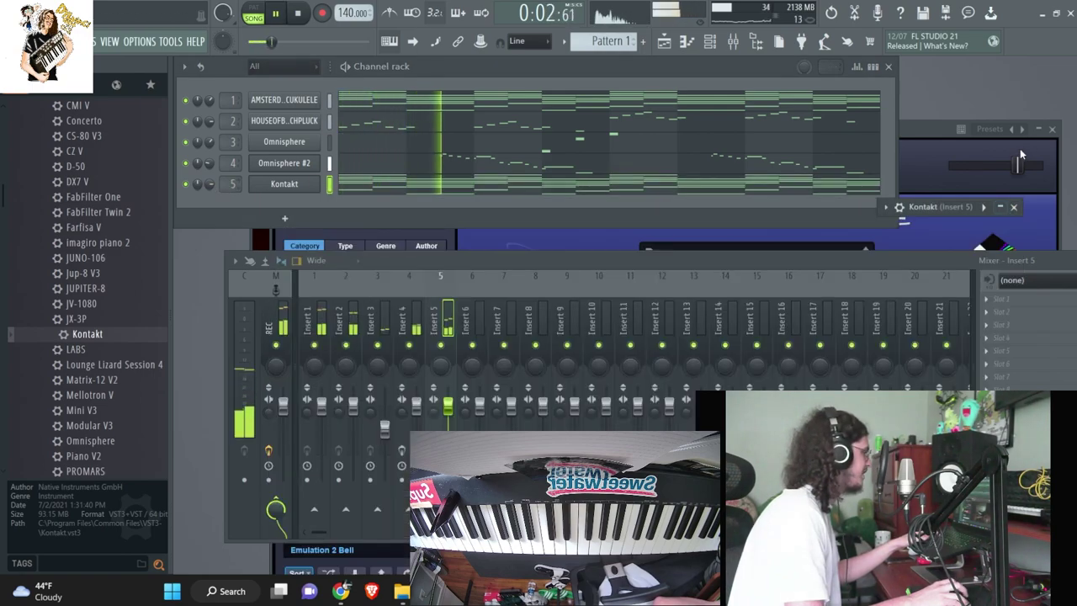
left_click(1052, 130)
left_click(547, 187)
key("space")
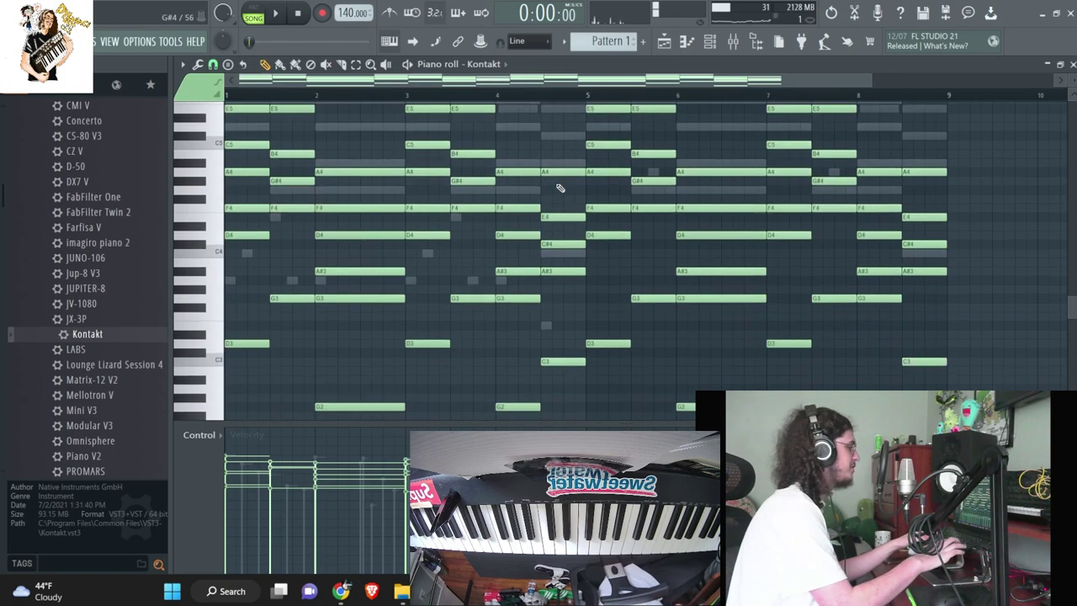
- Reopen the Kontakt piano roll and delete the lowest note of the chord in bar 2
left_click(1072, 65)
left_click(263, 170)
left_click(361, 191)
scroll(362, 245, "down", 4)
right_click(328, 300)
key("space")
- Raise the remaining chord notes in bar 2 by one octave, comparing the F4 and A4 notes in both octaves
scroll(611, 291, "up", 4)
left_click_drag(300, 216, 331, 380)
key("ctrl+Up")
scroll(332, 269, "up", 2)
left_click_drag(332, 227, 344, 151)
key("space")
key("ctrl+Down")
key("space")
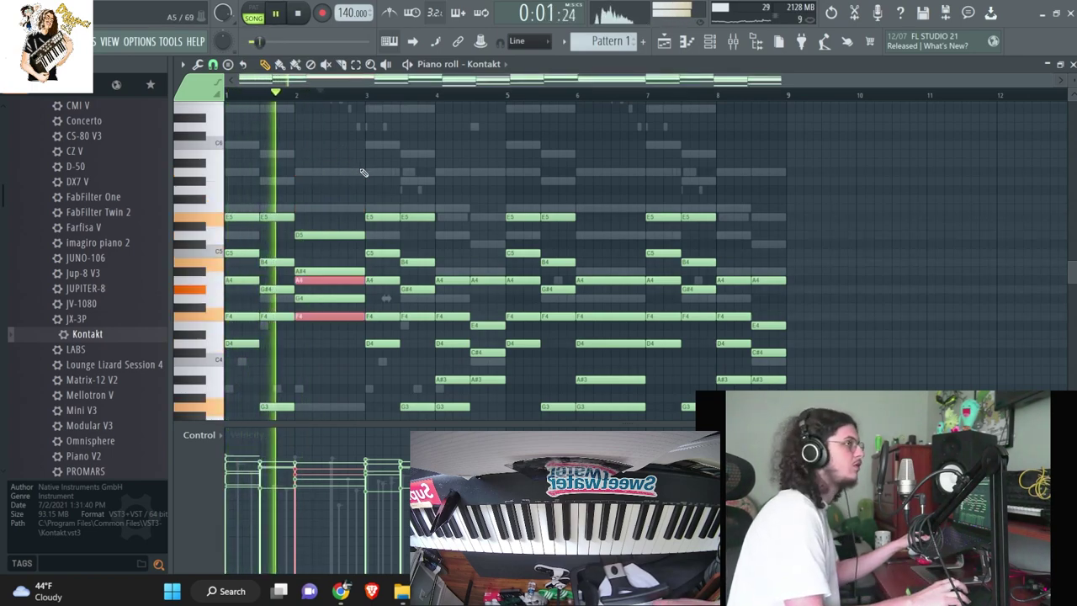
key("ctrl+Up")
- Raise both Kontakt chords in bar 4 by one octave
scroll(465, 210, "down", 3)
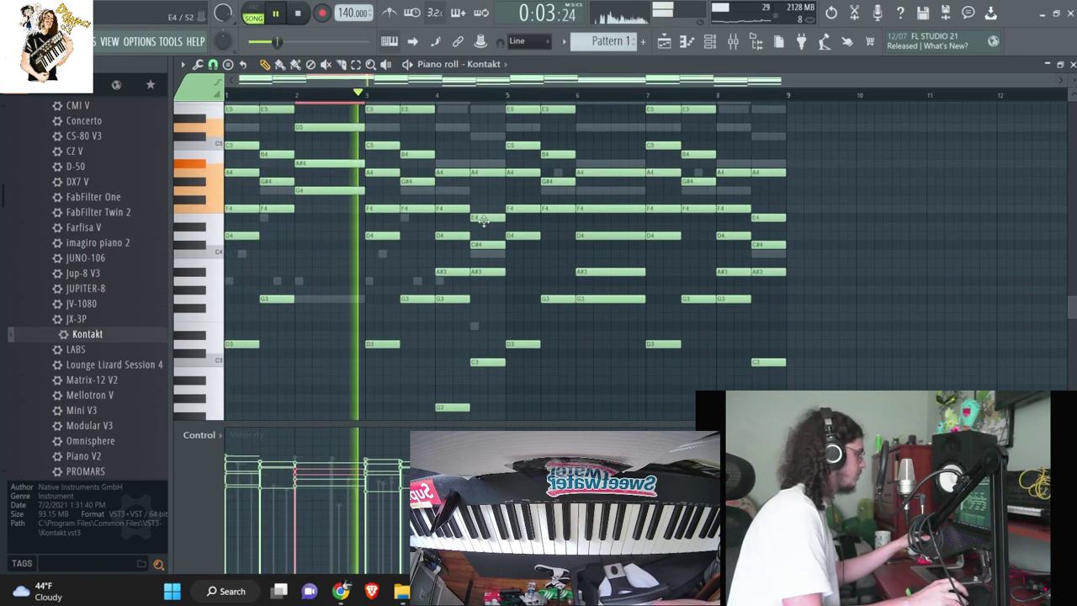
left_click_drag(455, 128, 457, 418, "ctrl")
key("ctrl+Up")
scroll(446, 269, "up", 1)
left_click(362, 96)
left_click_drag(481, 196, 483, 425, "ctrl")
key("ctrl+Up")
- Delete the Kontakt chords in bars 5 to 8 and replace them with a duplicate of bars 1 to 4
scroll(661, 320, "down", 2)
left_click_drag(846, 380, 511, 100, "ctrl")
scroll(602, 210, "down", 4)
key("Delete")
right_click(731, 371)
key("ctrl+b")
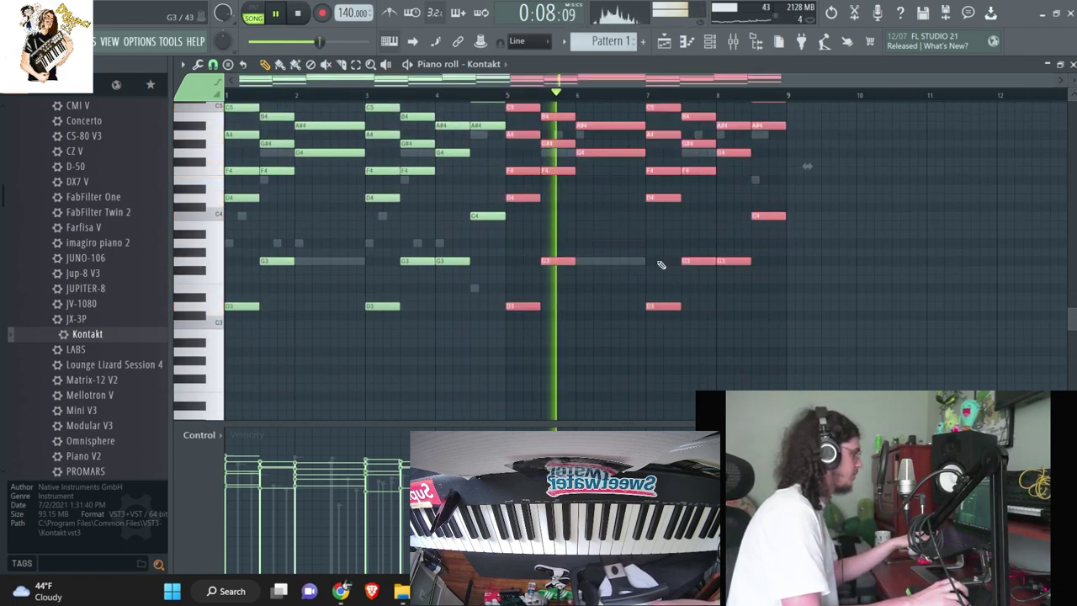
- Adjust the Kontakt channel's volume in the channel rack during playback and stop the song
left_click(661, 264, "ctrl")
key("F6")
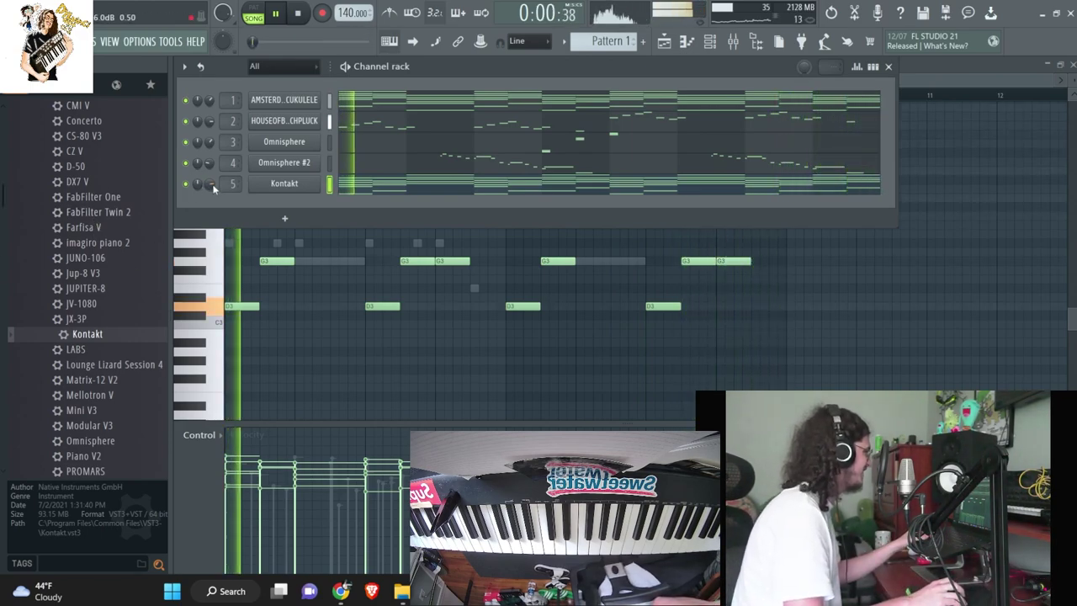
right_click(211, 185)
left_click(231, 194)
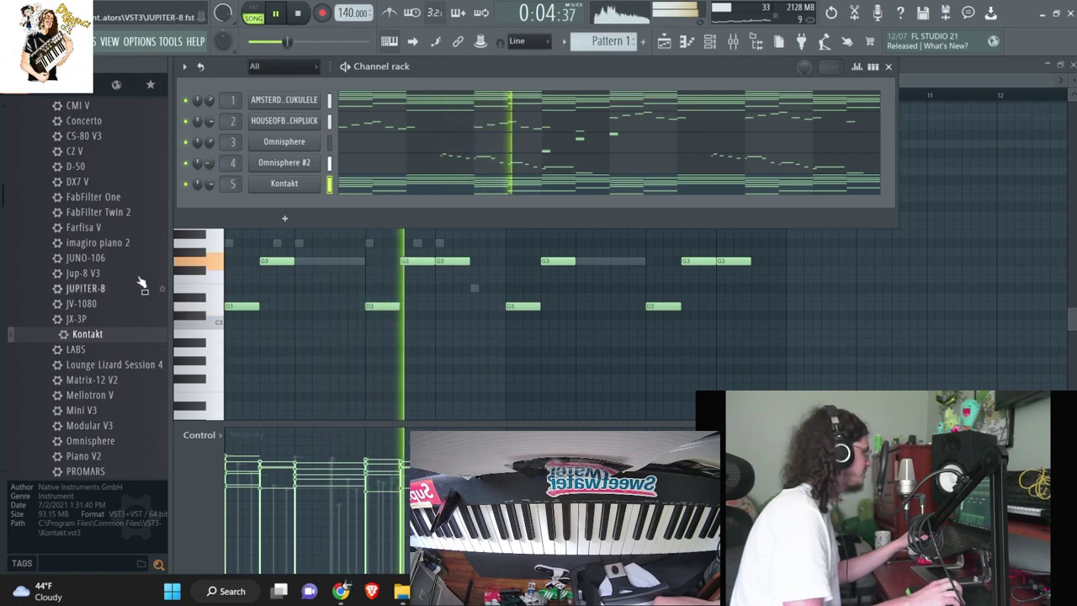
key("space")
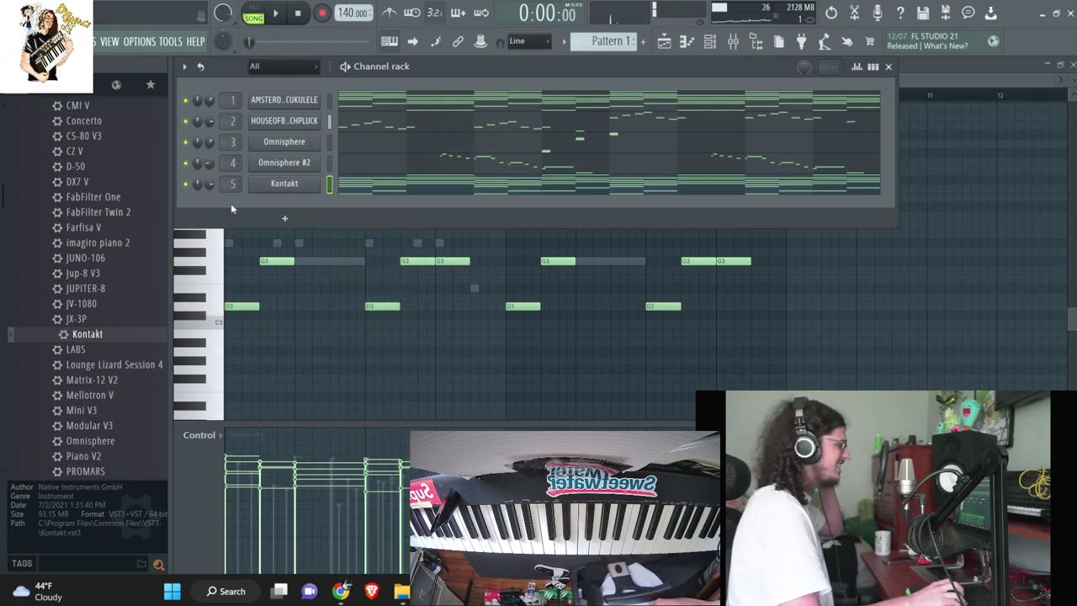
- Add a second Kontakt instance to the channel rack and load the Session Strings 2 instrument in it
left_click_drag(78, 339, 335, 202)
key("alt+Tab")
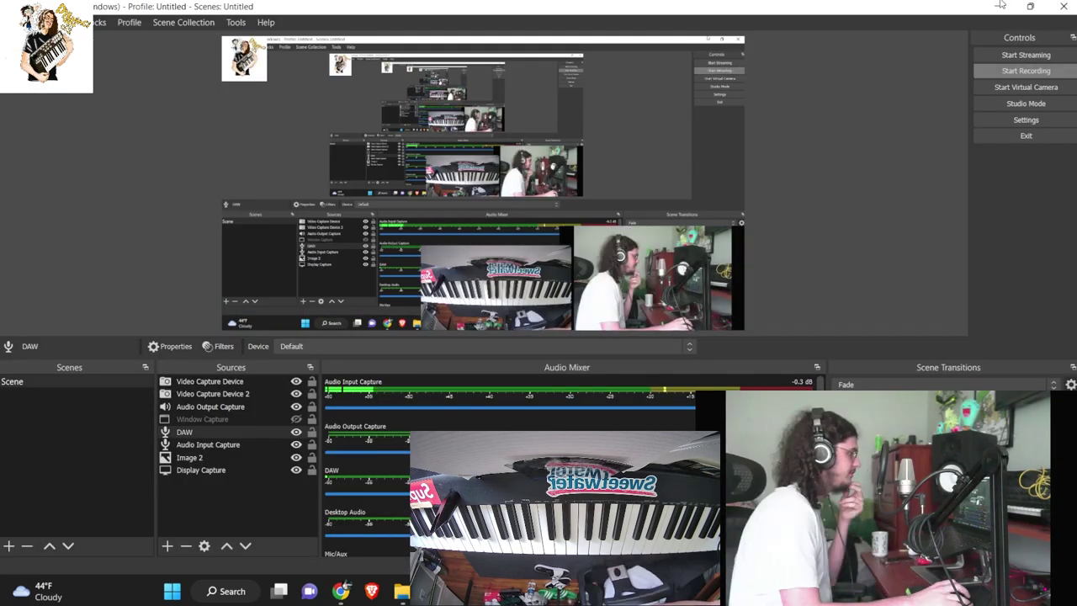
left_click(997, 6)
scroll(398, 324, "down", 15)
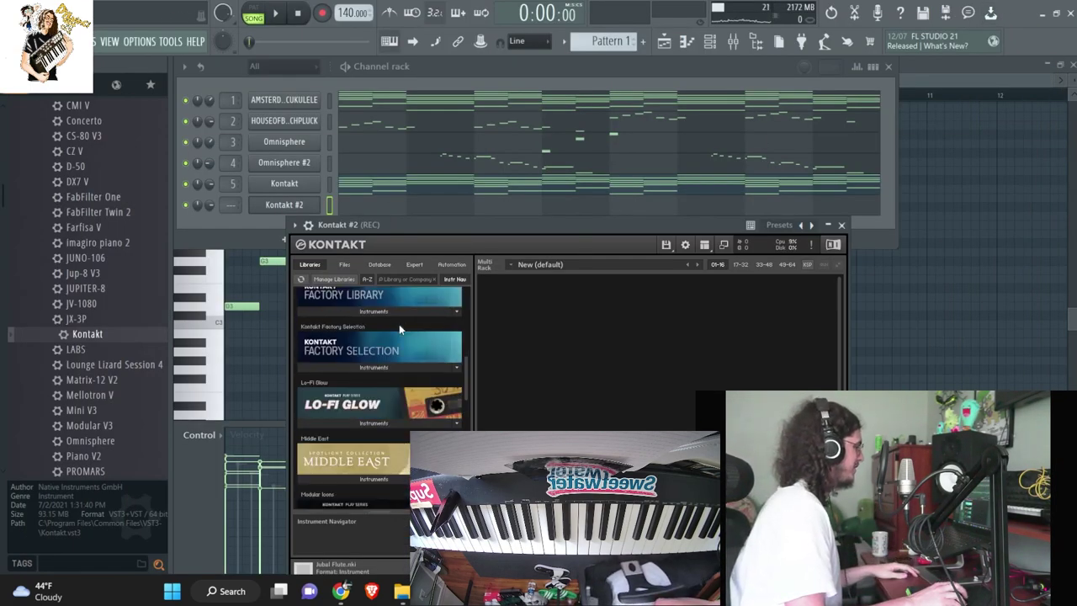
scroll(351, 429, "down", 3)
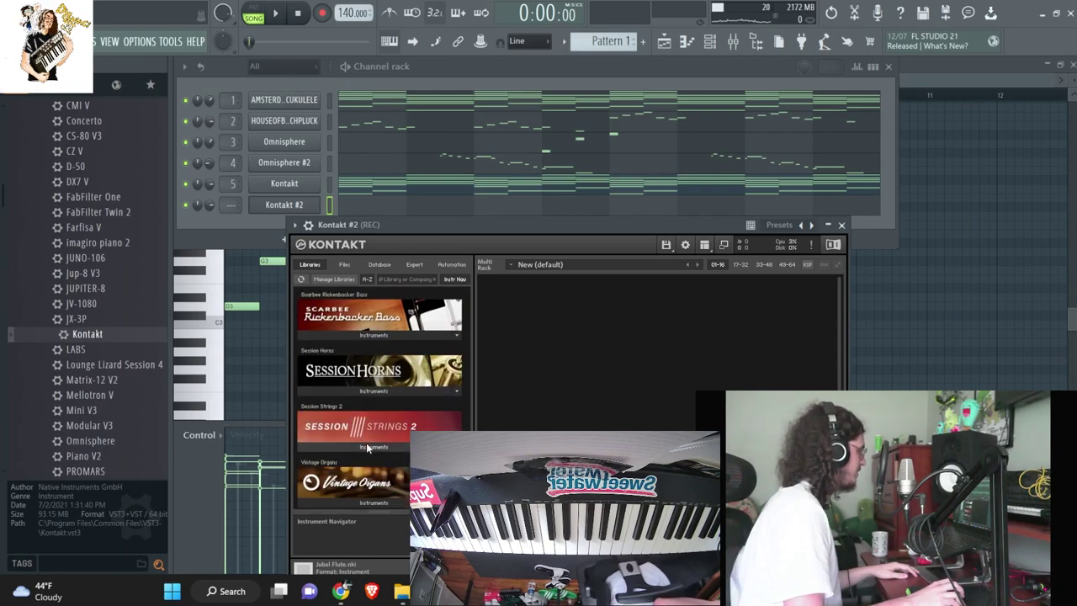
left_click(368, 446)
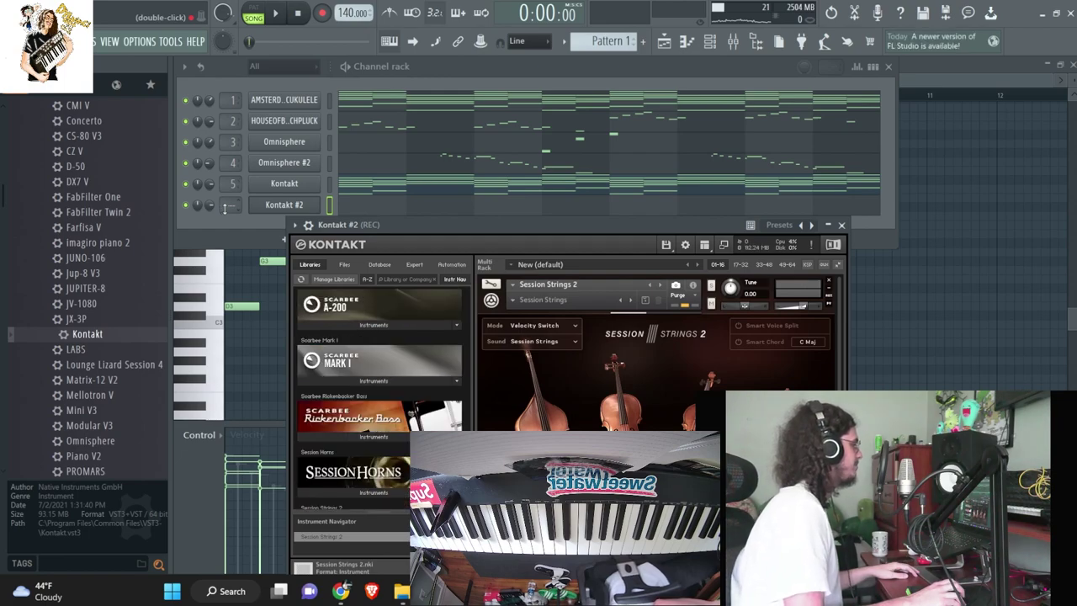
- Route the Kontakt #2 channel to mixer track 6 and lower its channel volume to about 0.2
left_click_drag(225, 208, 226, 189)
left_click(671, 251)
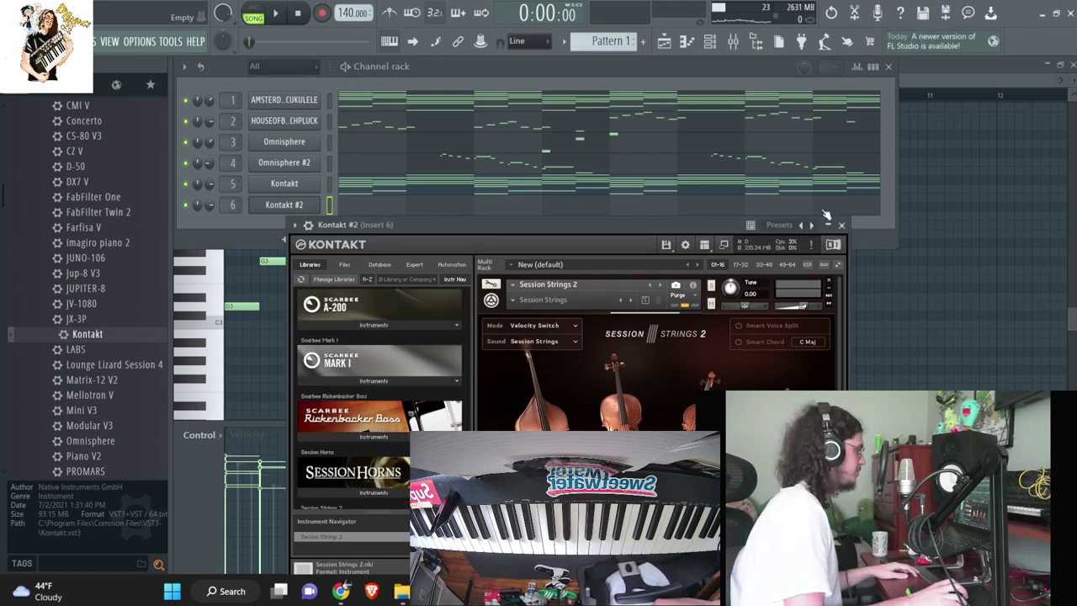
key("Escape")
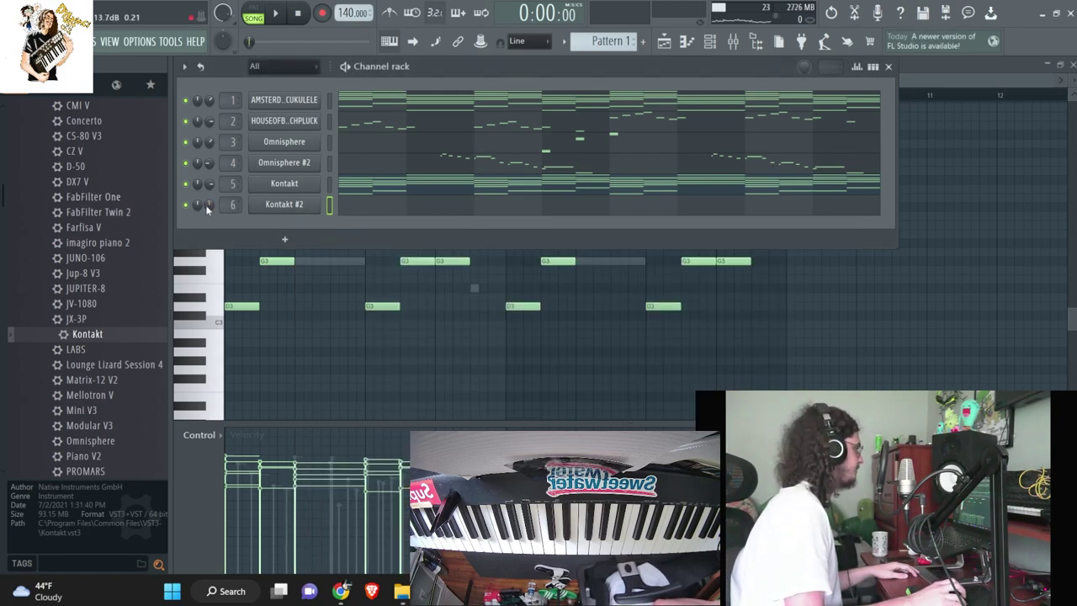
- Record a sustained four-note string line of A5, E5, D5 and A4 into Kontakt #2 across the eight bars
left_click(323, 13)
left_click(539, 361)
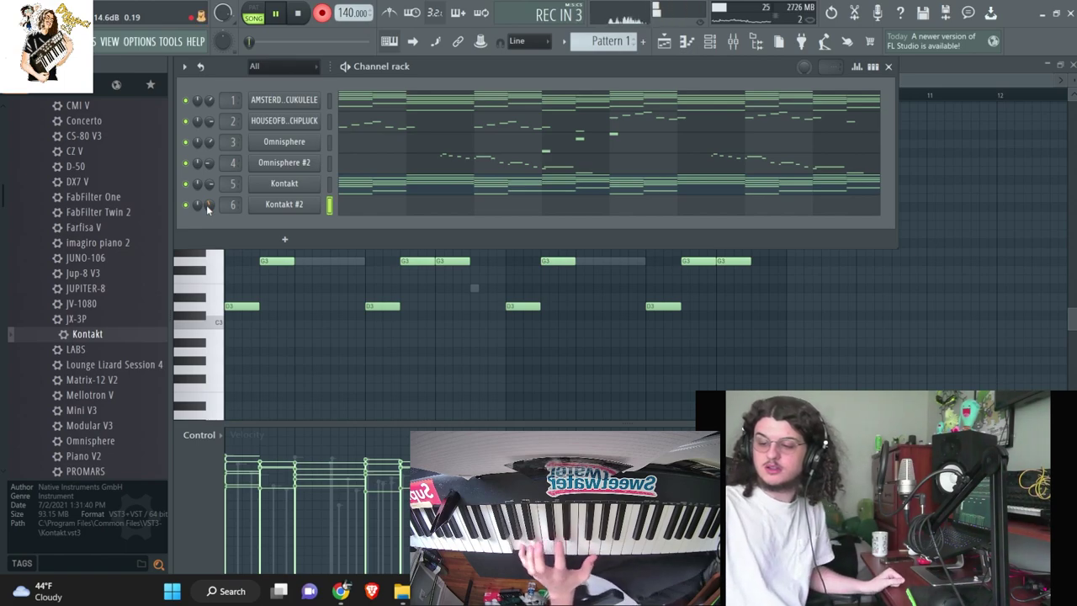
key("space")
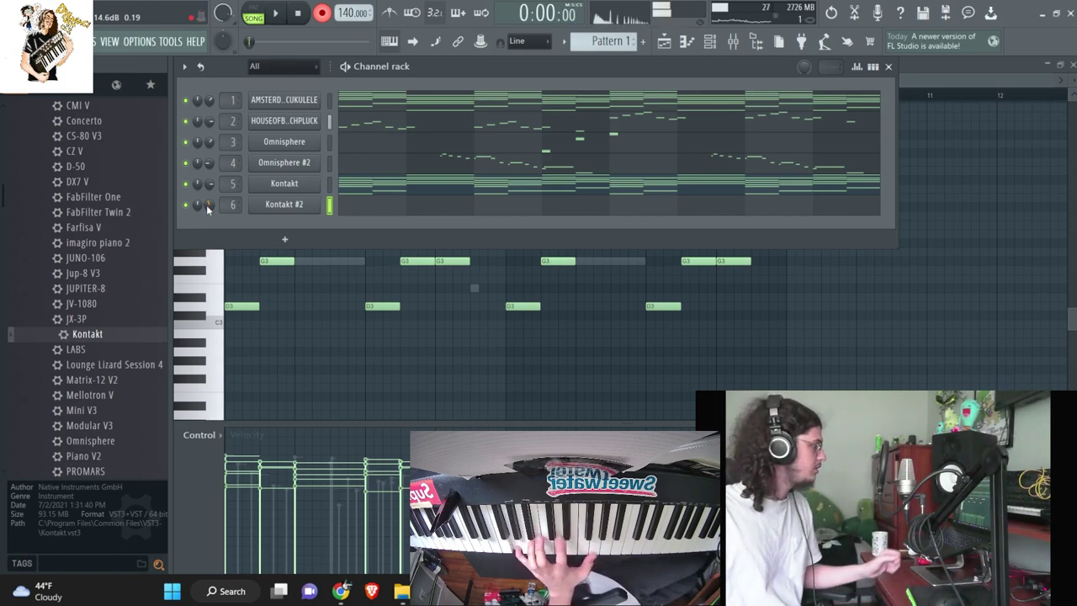
key("space")
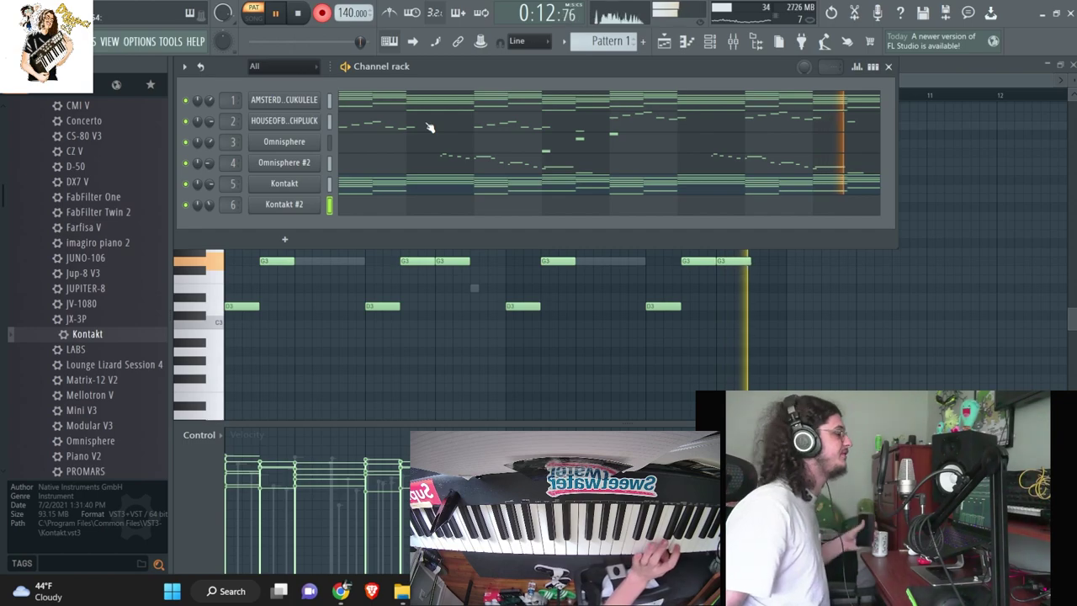
key("space")
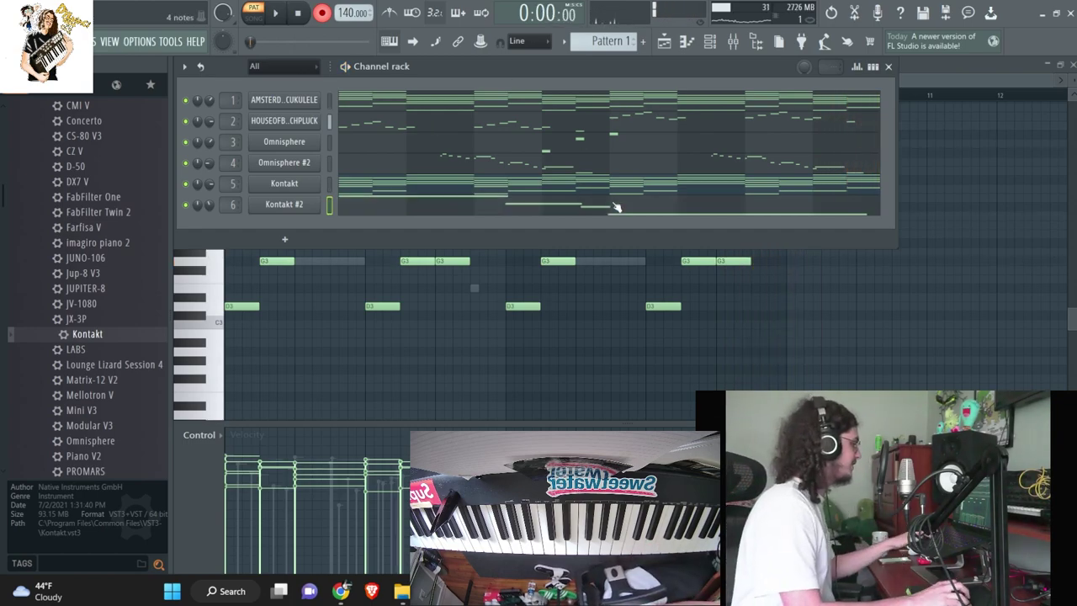
- Quantize the recorded Kontakt #2 notes and lower the first note by one octave to A4
left_click(602, 208)
key("ctrl+q")
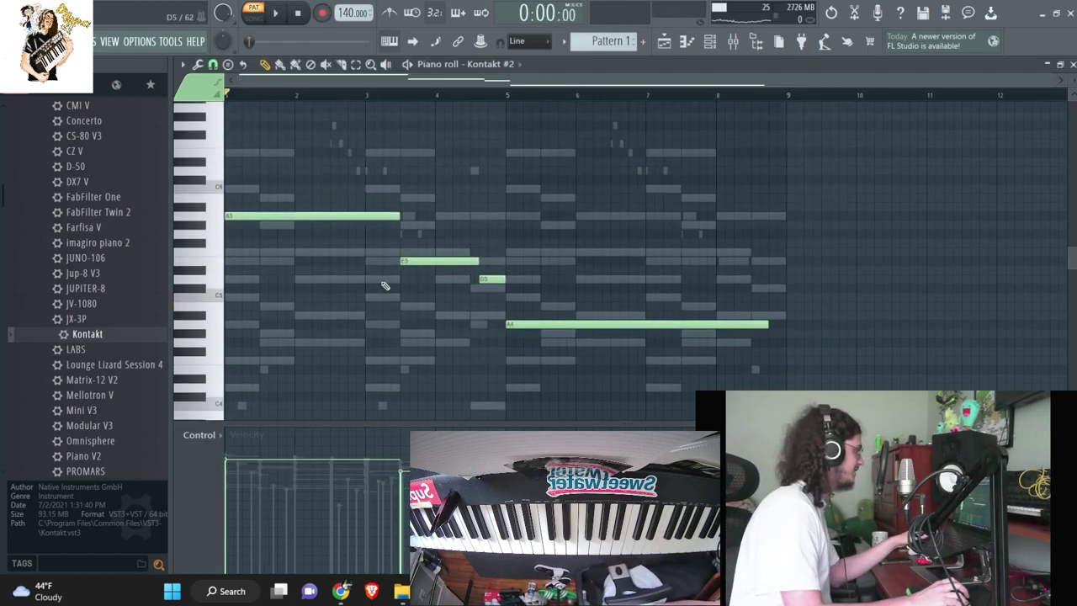
key("ctrl+Down")
key("space")
left_click(427, 241, "ctrl")
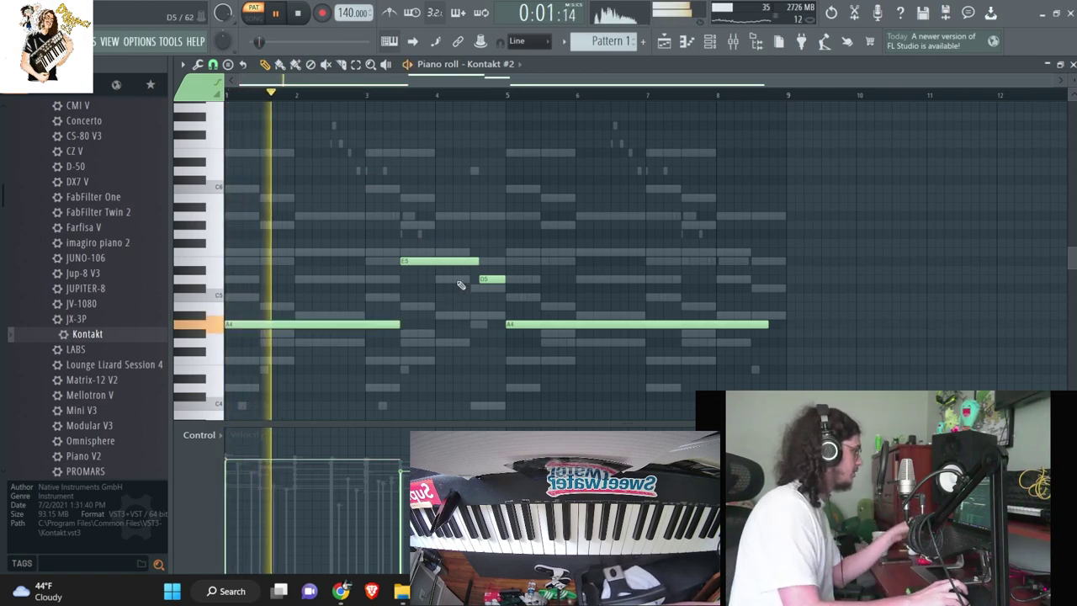
- Make the E5 string note end and the D5 note start midway through bar 4, and close the piano roll
mouse_move(474, 261)
left_mouse_down()
mouse_move(457, 260)
mouse_move(507, 281)
mouse_move(518, 264)
mouse_move(466, 258)
left_mouse_up()
left_click(474, 226, "ctrl")
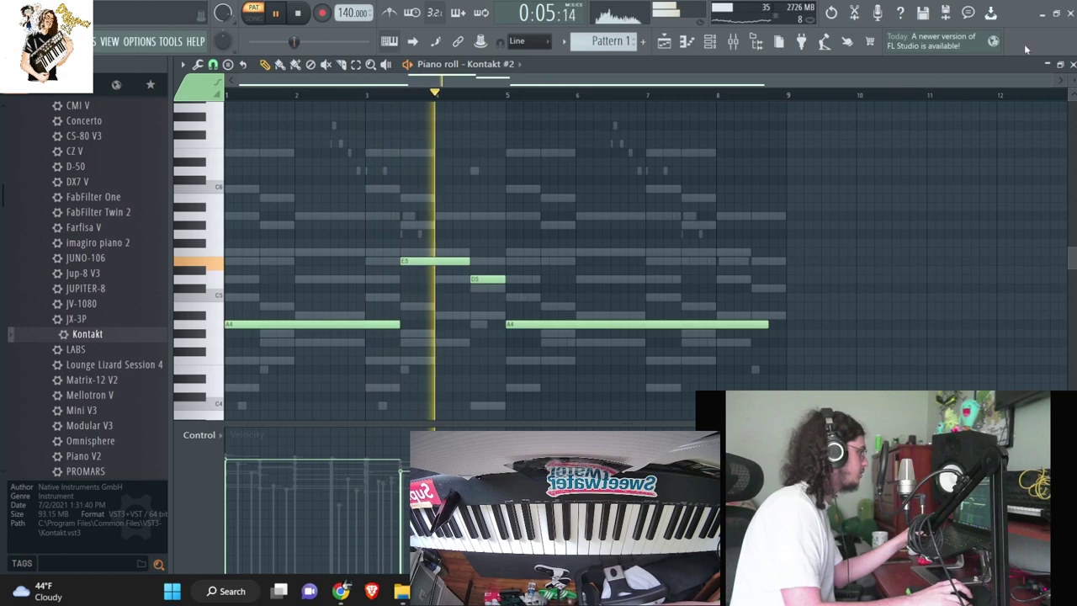
left_click(1073, 65)
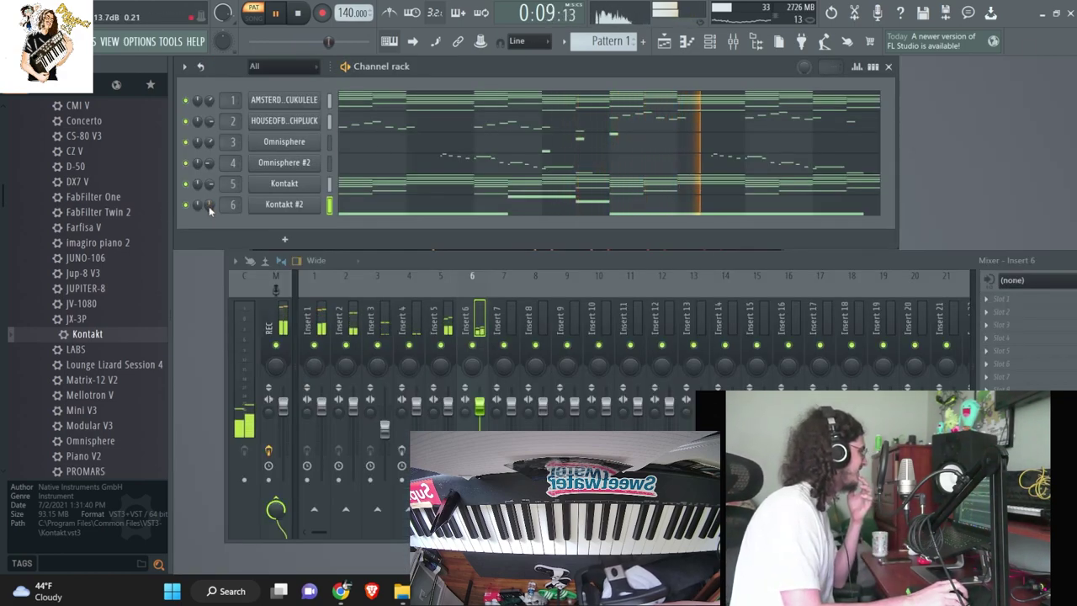
- Transpose all of Pattern 1 twice in semitones, the second time by +1, and audition each change
left_click(567, 44)
left_click(633, 163)
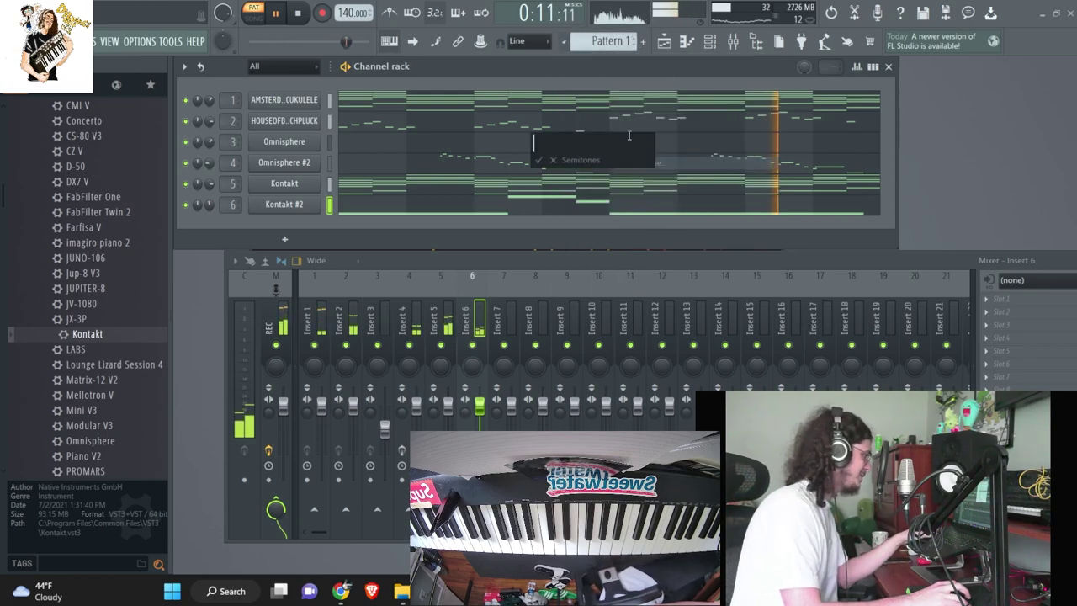
key("Return")
key("space")
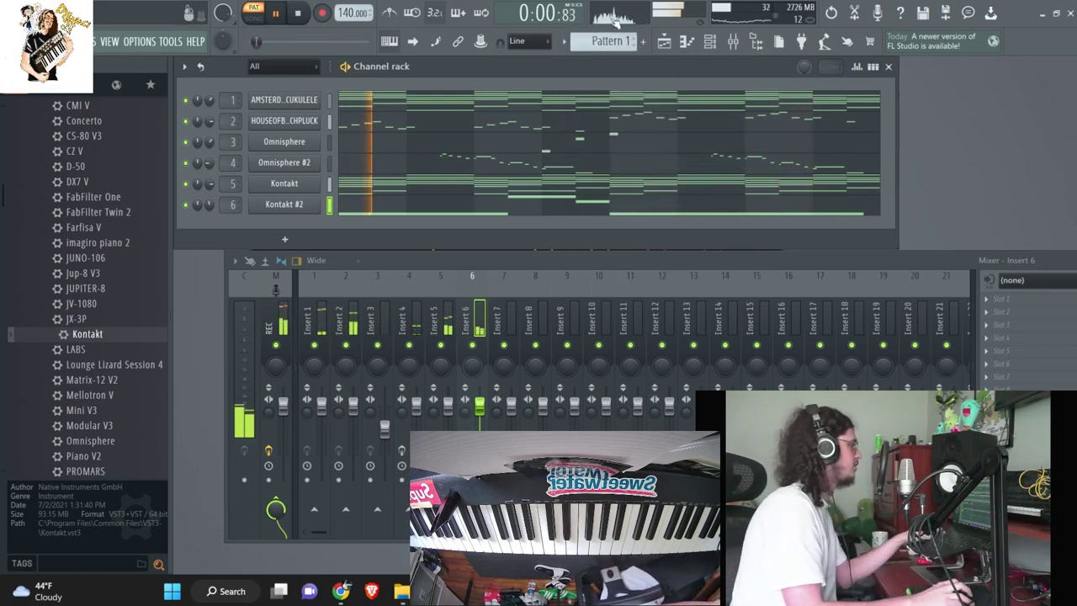
left_click(612, 41)
left_click(673, 165)
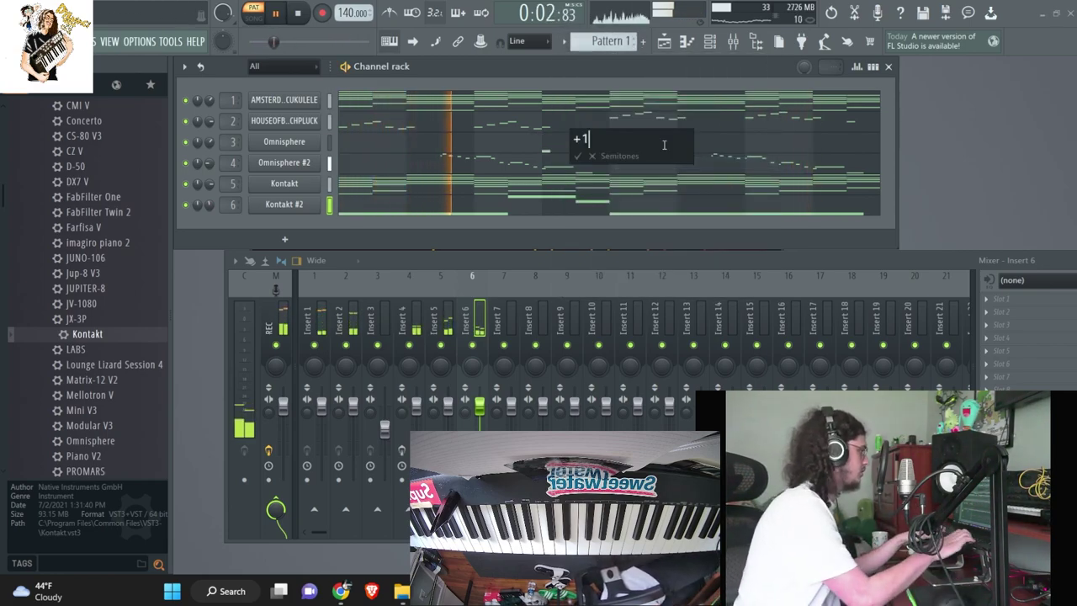
key("Return")
key("space")
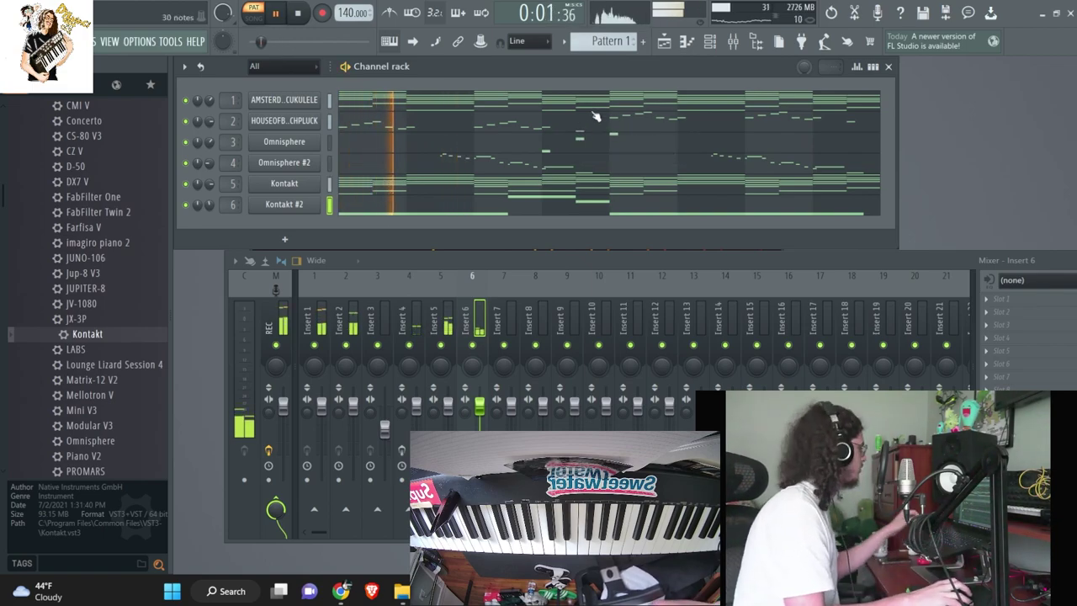
- Collapse the plugin database in the browser and expand the Drum Kits folder
scroll(8, 210, "up", 5)
left_click(53, 145)
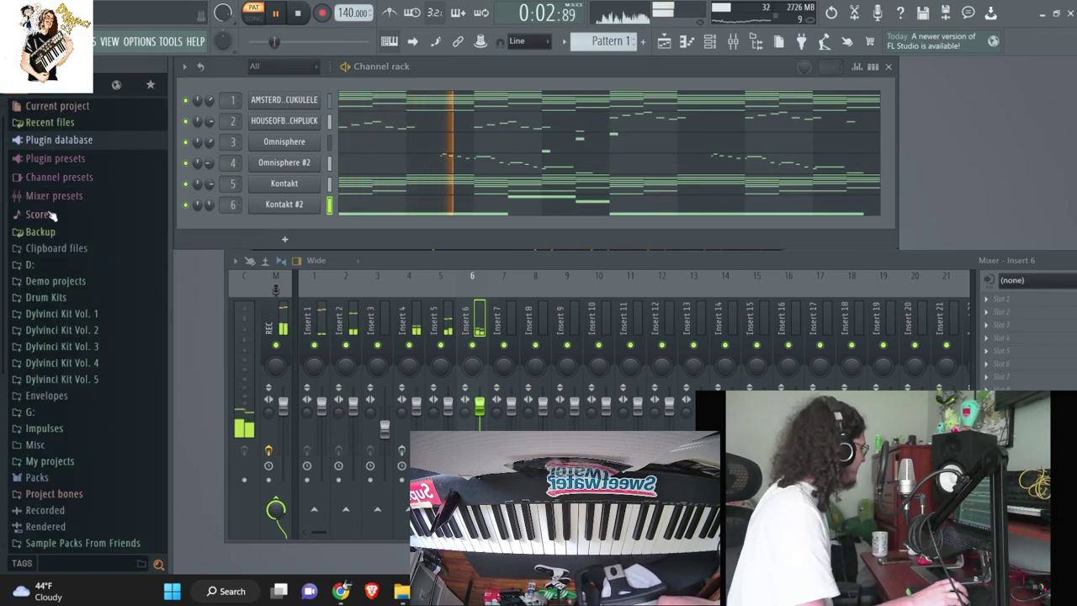
left_click(47, 297)
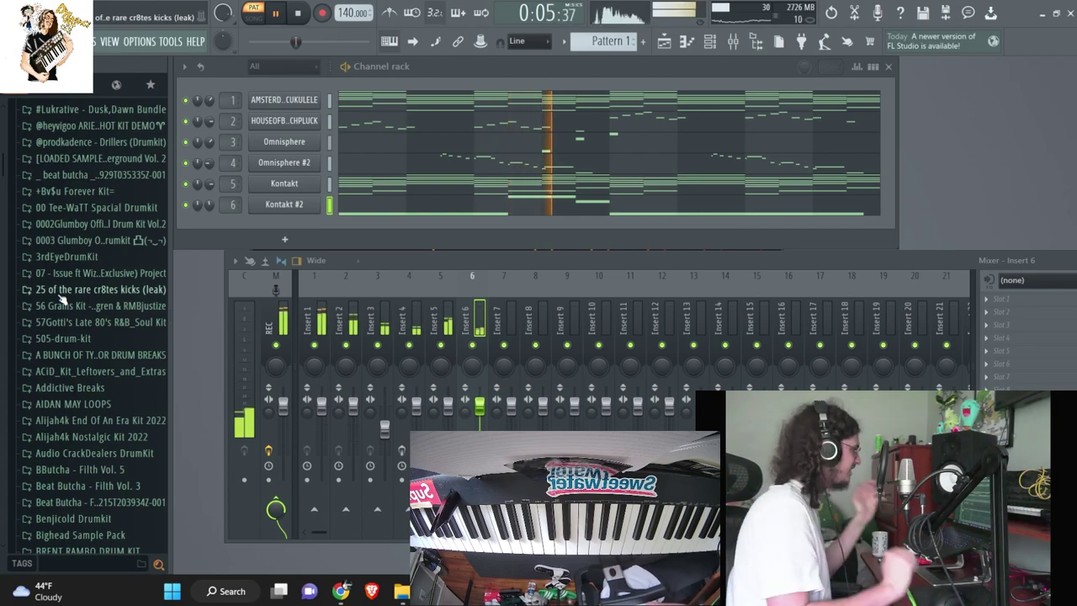
- Open the playlist, switch playback from pattern to song mode, and close the playlist
left_click(663, 46)
right_click(585, 178)
key("l")
left_click(664, 42)
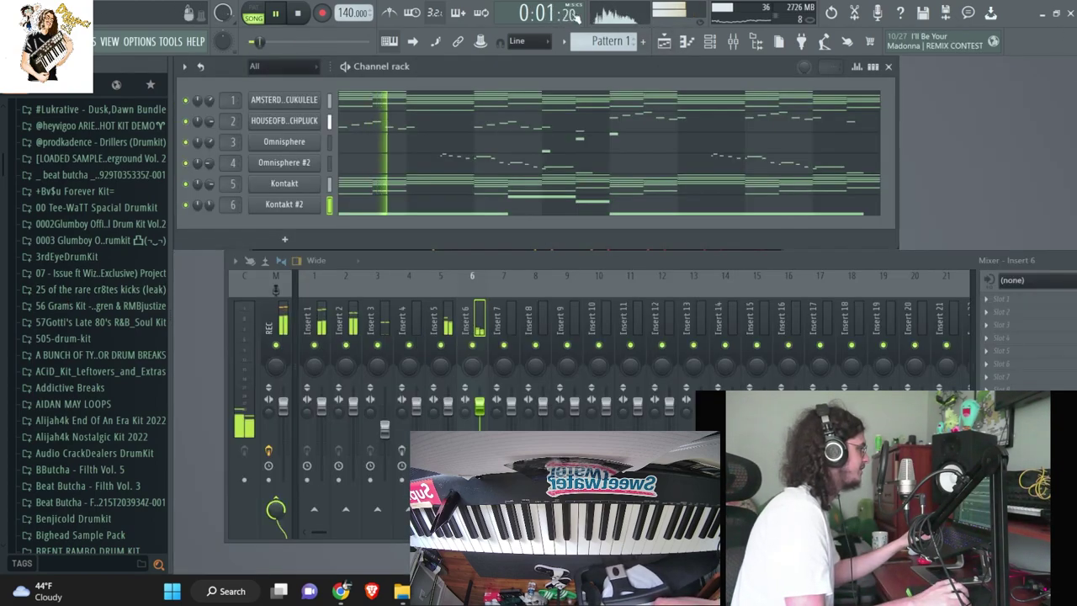
- Transpose all of Pattern 1 by -2 semitones and play the song from the start
left_click(565, 42)
left_click(694, 170)
type("-2")
key("Return")
key("space")
key("space")
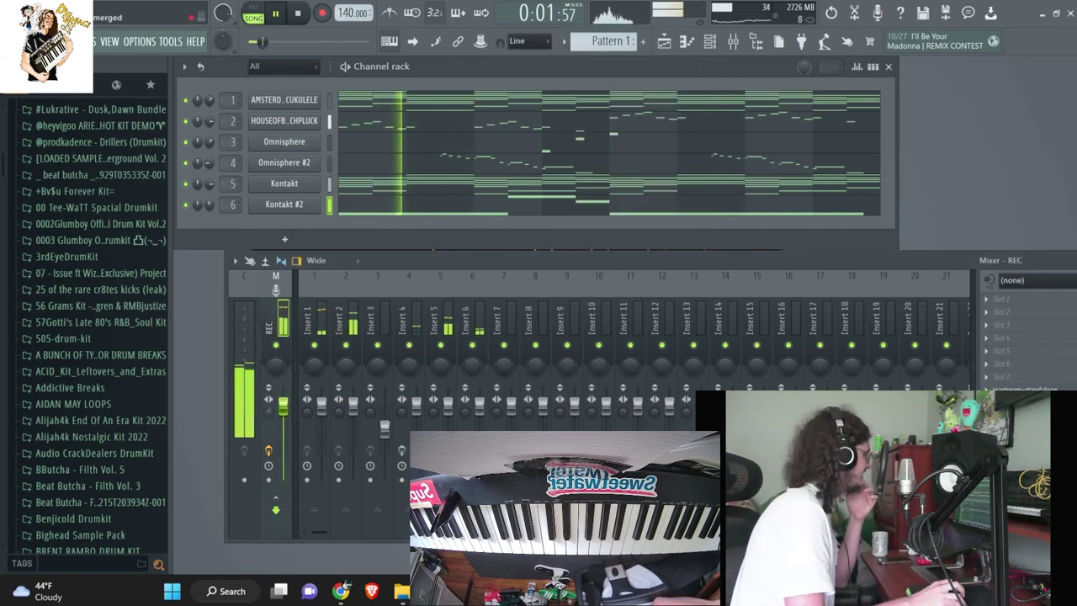
- Adjust the stereo separation in the mixer while the song plays
right_click(269, 353)
left_click(295, 360)
left_click(294, 361)
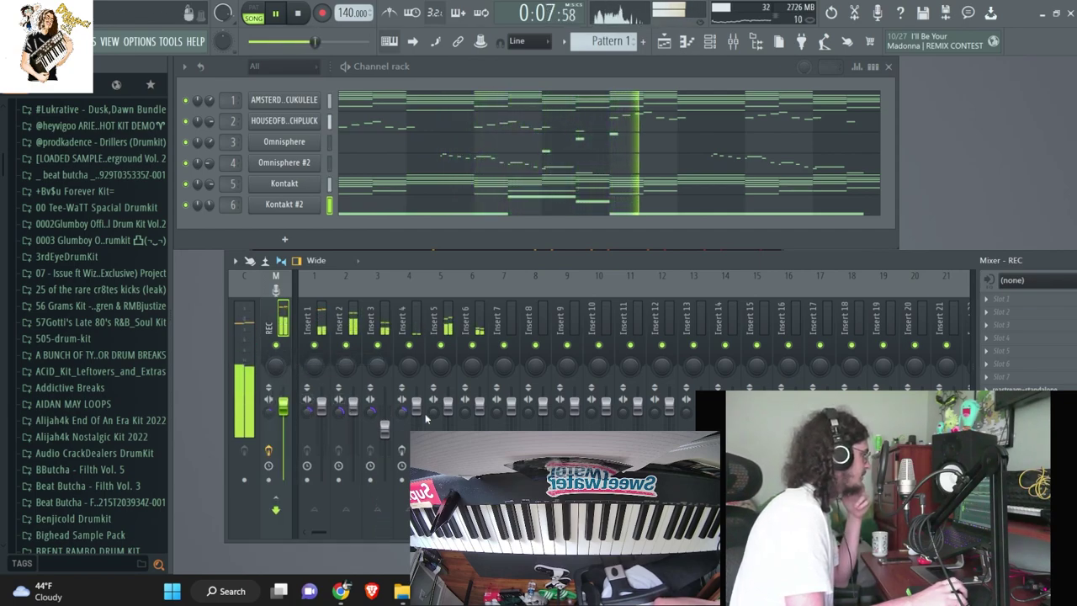
- Close the mixer and mute the Omnisphere #2 channel, stopping playback
left_click_drag(848, 266, 512, 315)
left_click(794, 310)
left_click(770, 270)
left_click(772, 189)
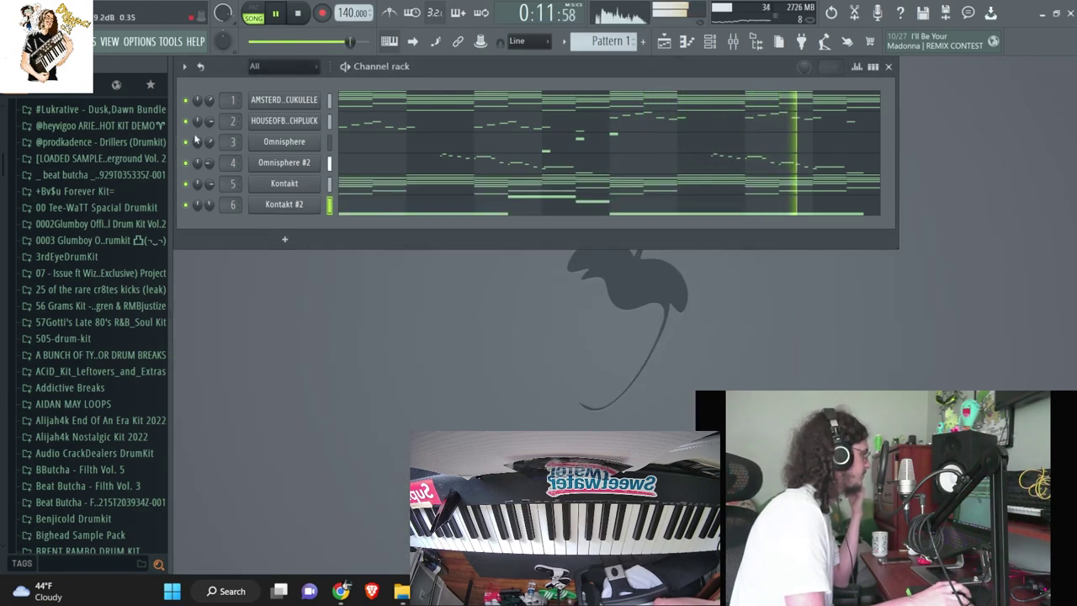
key("space")
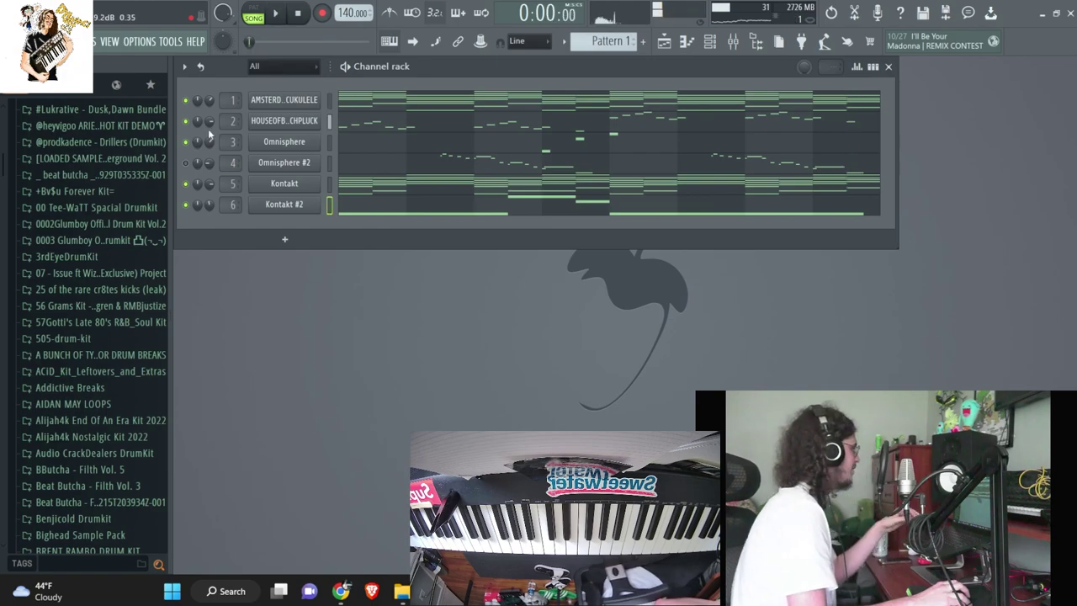
- Look through the Drum Kits and Dylvinci Kit Vol. 5 folders for a suitable drum kit
scroll(50, 278, "up", 2)
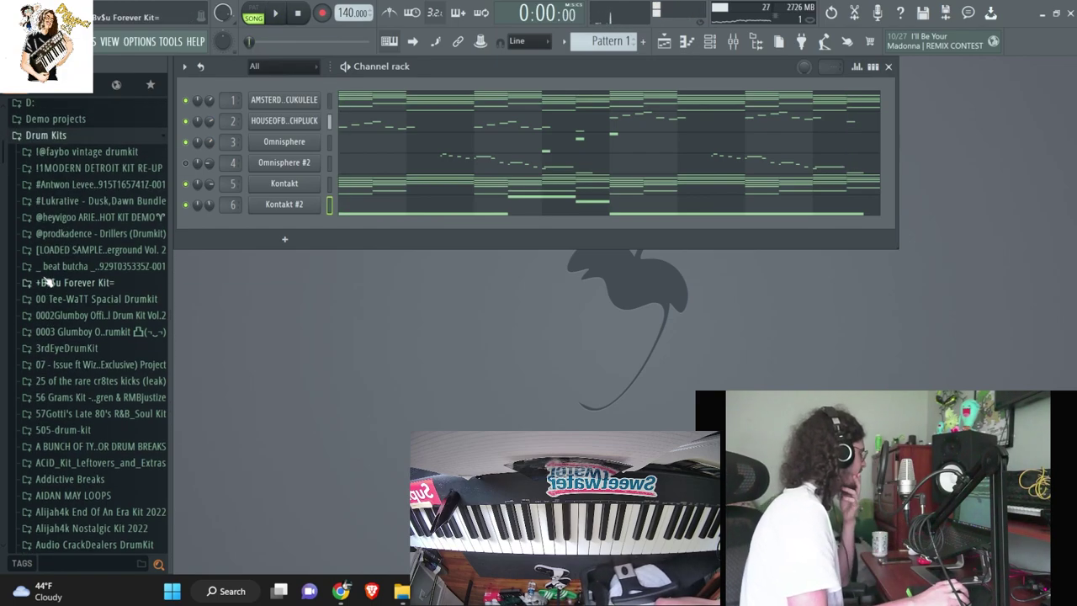
scroll(89, 399, "down", 2)
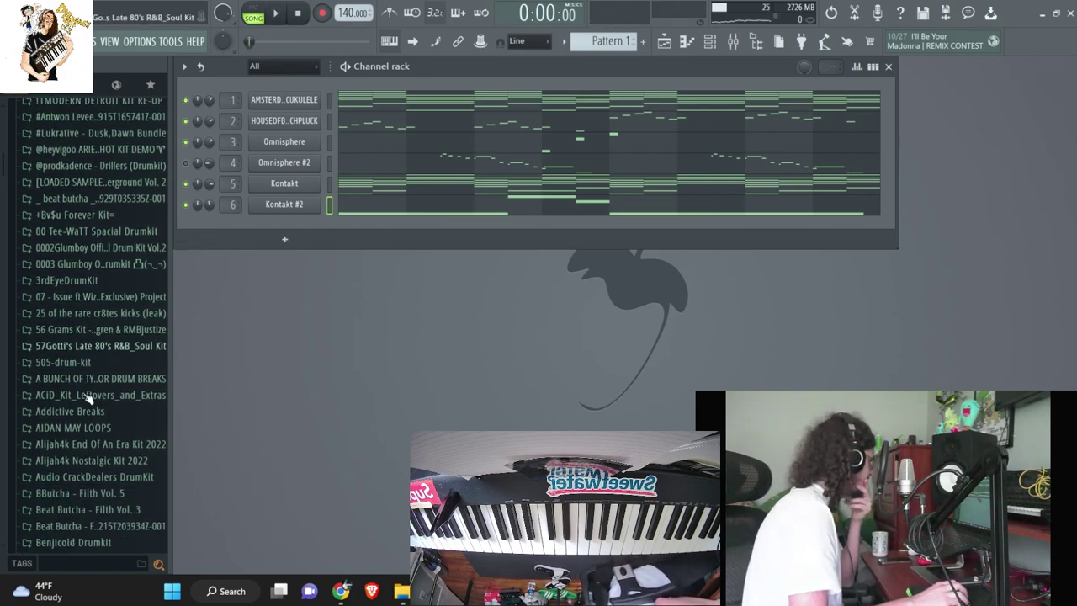
scroll(88, 394, "up", 5)
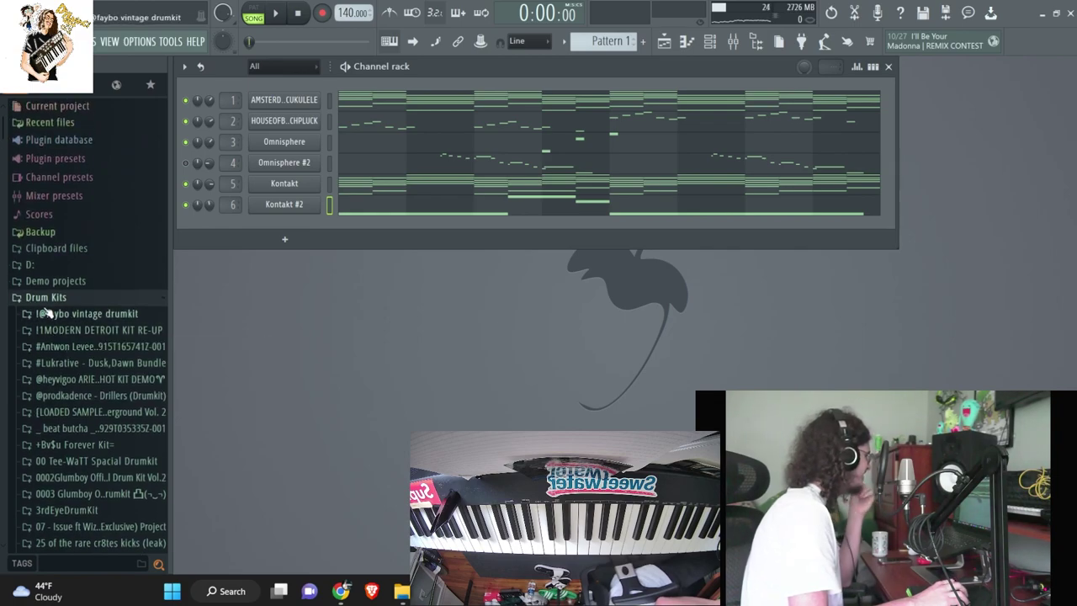
left_click(49, 313)
left_click(63, 314)
left_click(50, 297)
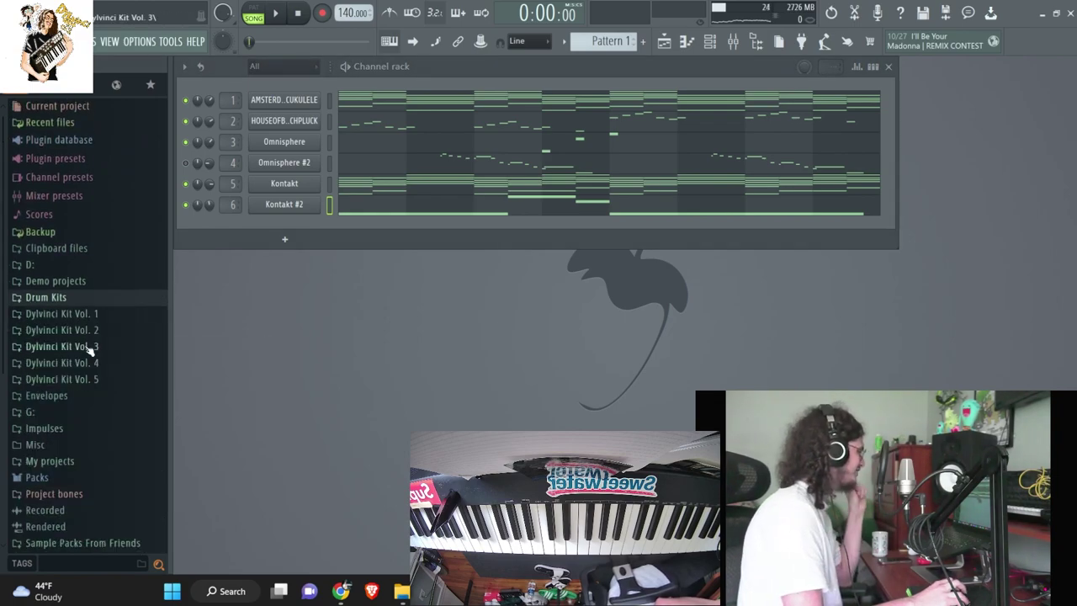
left_click(89, 379)
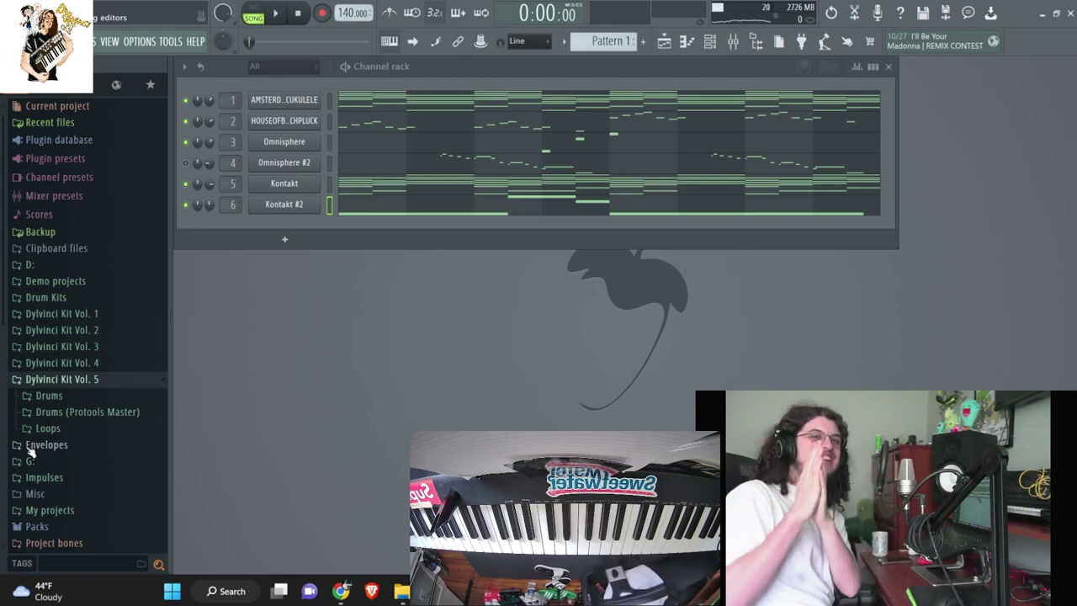
left_click(72, 297)
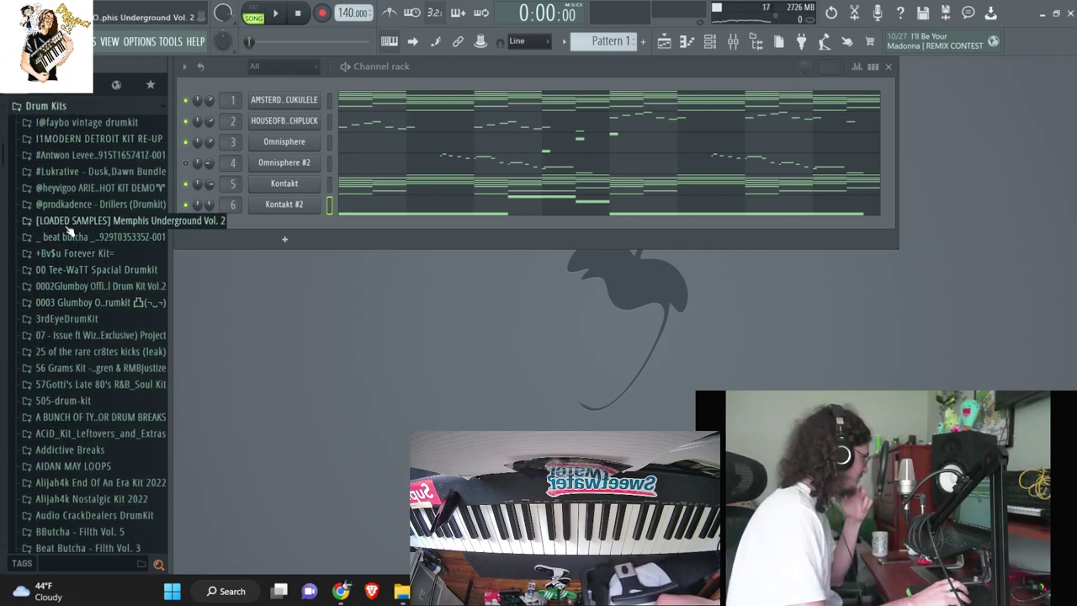
scroll(71, 261, "down", 3)
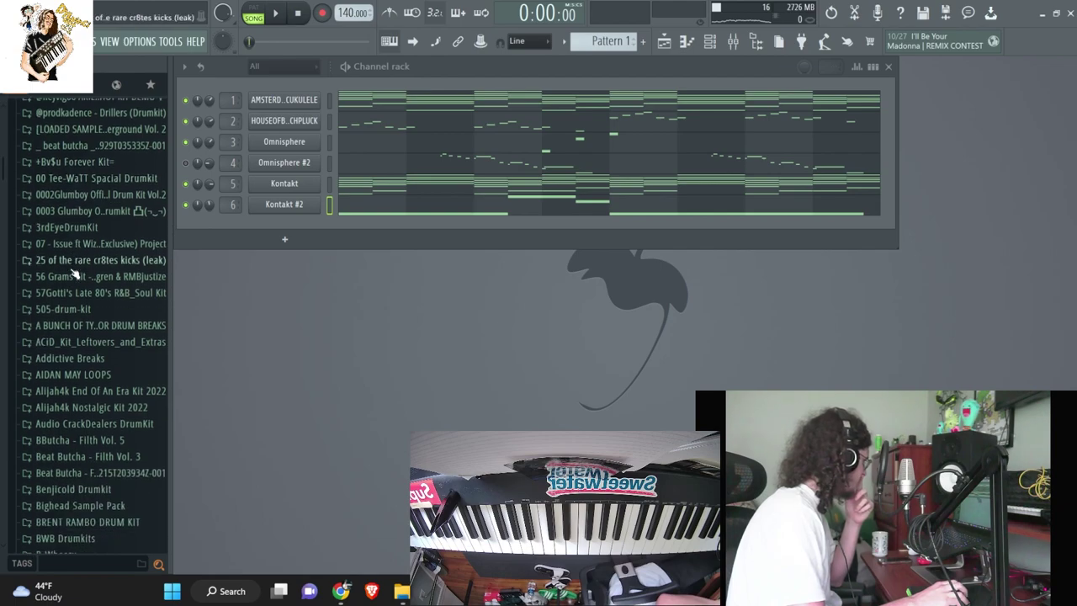
scroll(74, 273, "up", 3)
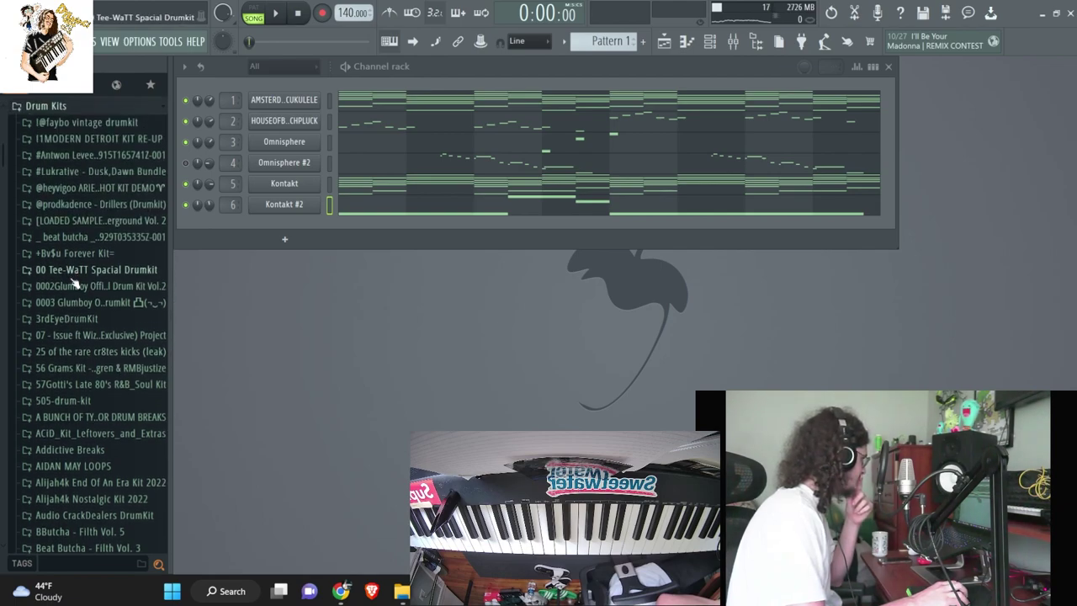
scroll(71, 335, "down", 3)
scroll(60, 389, "down", 3)
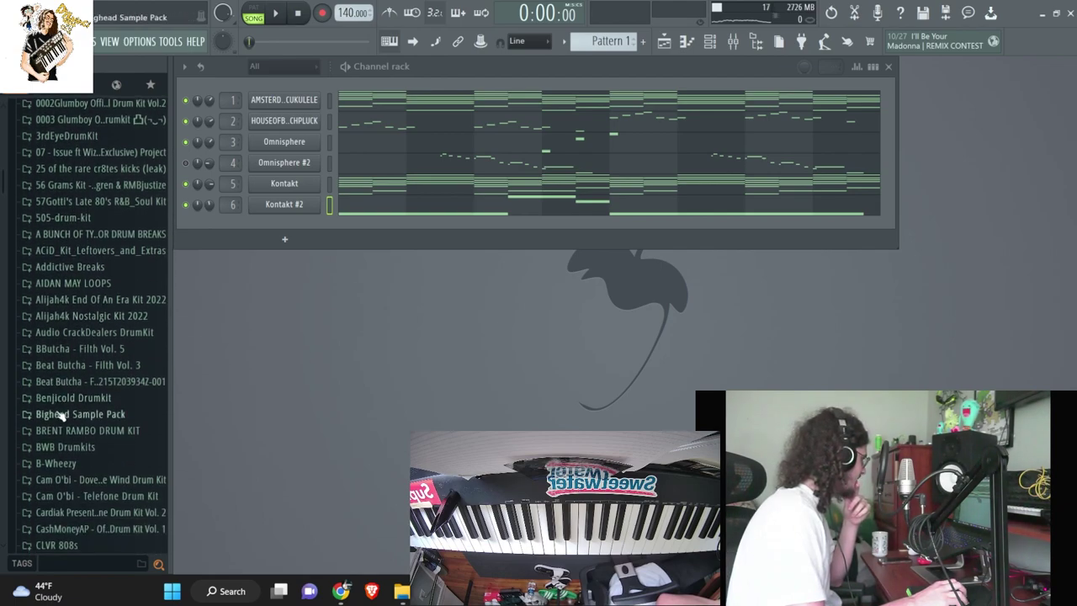
- Expand the Bighead Sample Pack down to the KBH_snares folder inside KBH_drums
left_click(76, 415)
left_click(89, 428)
scroll(89, 404, "down", 3)
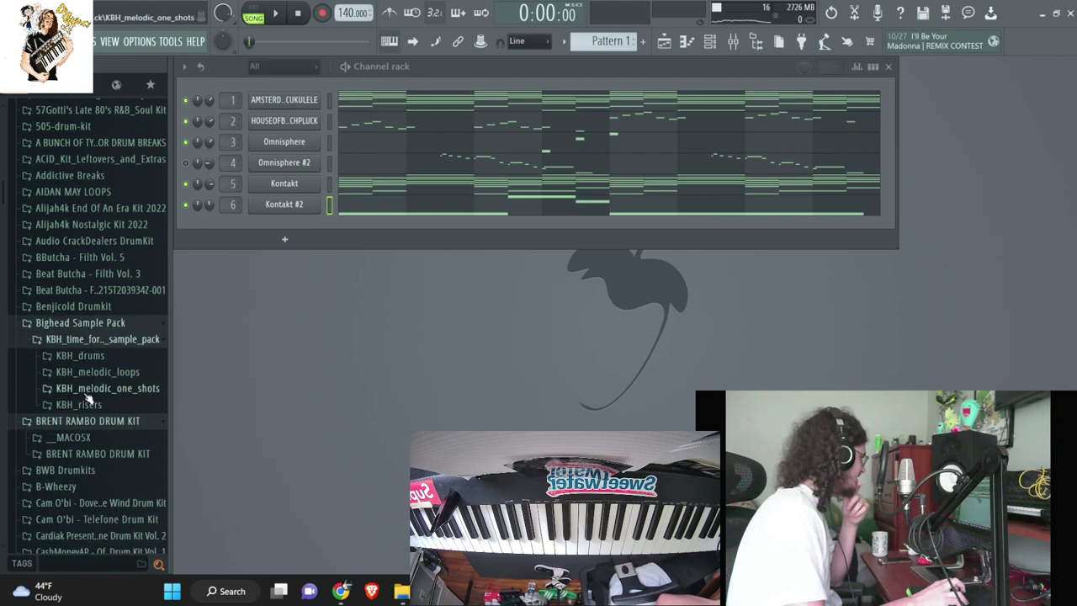
left_click(83, 356)
left_click(98, 473)
- Audition the numbered KBH_snare_bighead samples, including 04, 03, 02, 01, 08 and 09
left_click(103, 364)
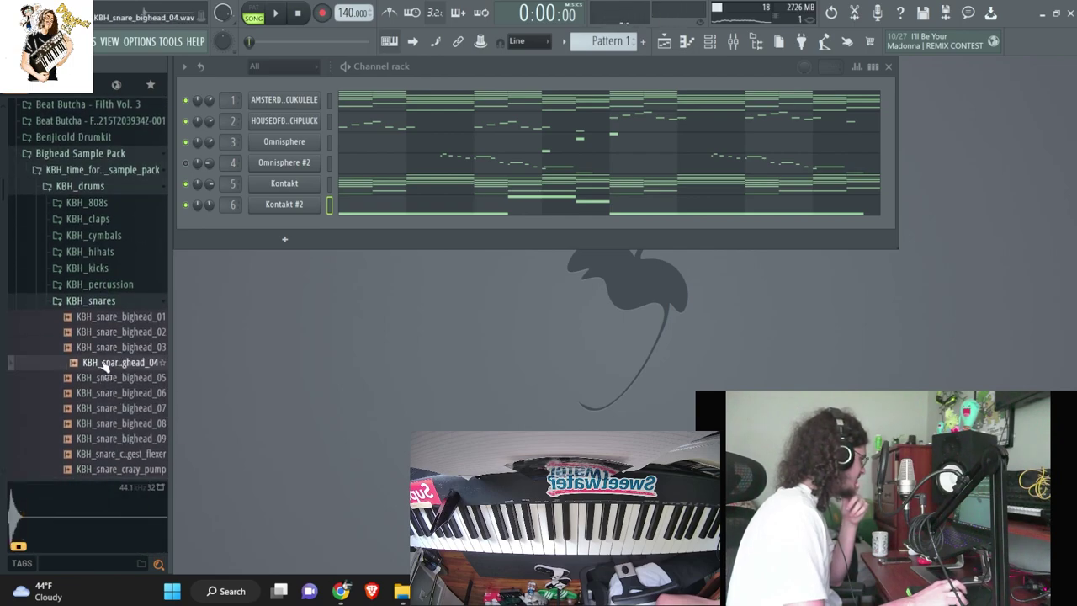
left_click(114, 349)
left_click(129, 332)
left_click(132, 321)
left_click(126, 427)
left_click(125, 439)
scroll(130, 412, "down", 4)
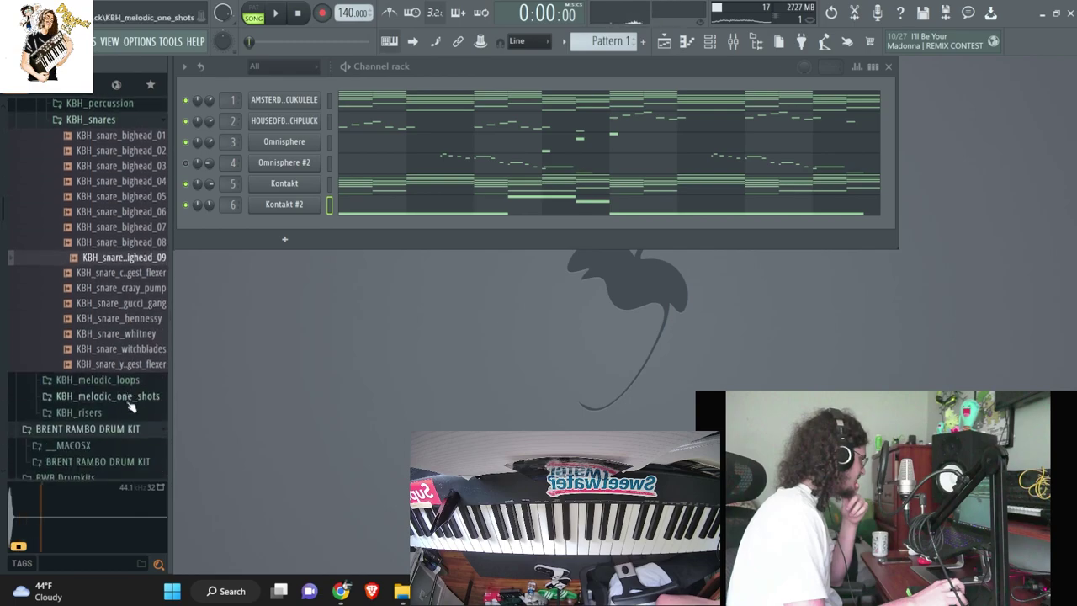
- Add KBH_snare_hennessy to the channel rack as a new channel and audition the remaining KBH snares
left_click(128, 304)
left_click(124, 320)
left_click_drag(120, 316, 298, 238)
left_click(120, 347)
left_click(120, 331)
left_click(123, 363)
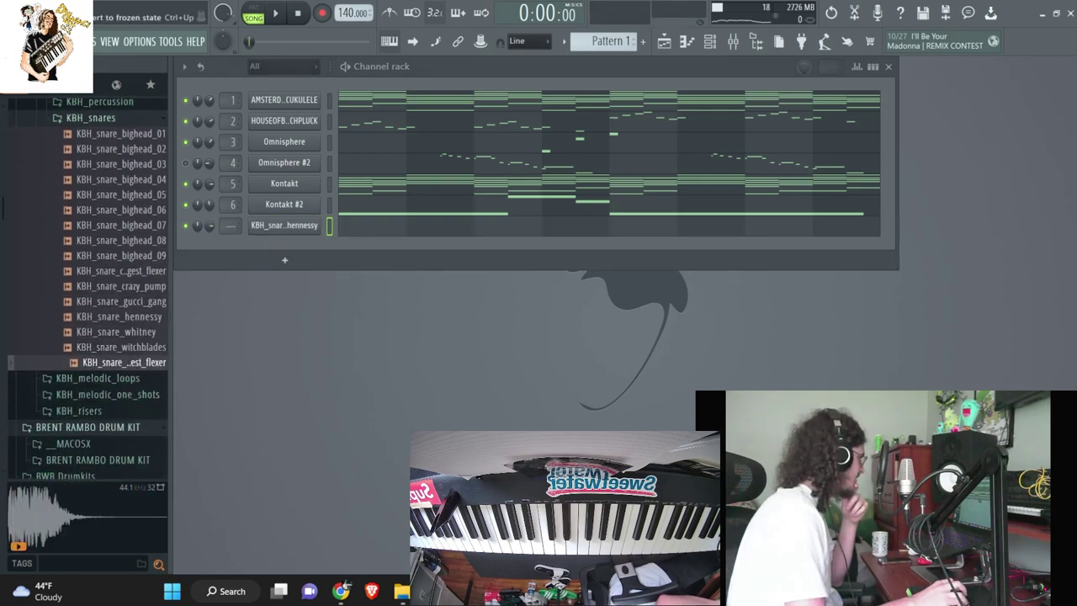
- Add Paris Hilton Clap from the Dylvinci Kit Vol. 5 Clap, Snare, Rims folder as a new channel and close its sampler window
left_click(27, 67)
left_click(97, 380)
left_click(91, 396)
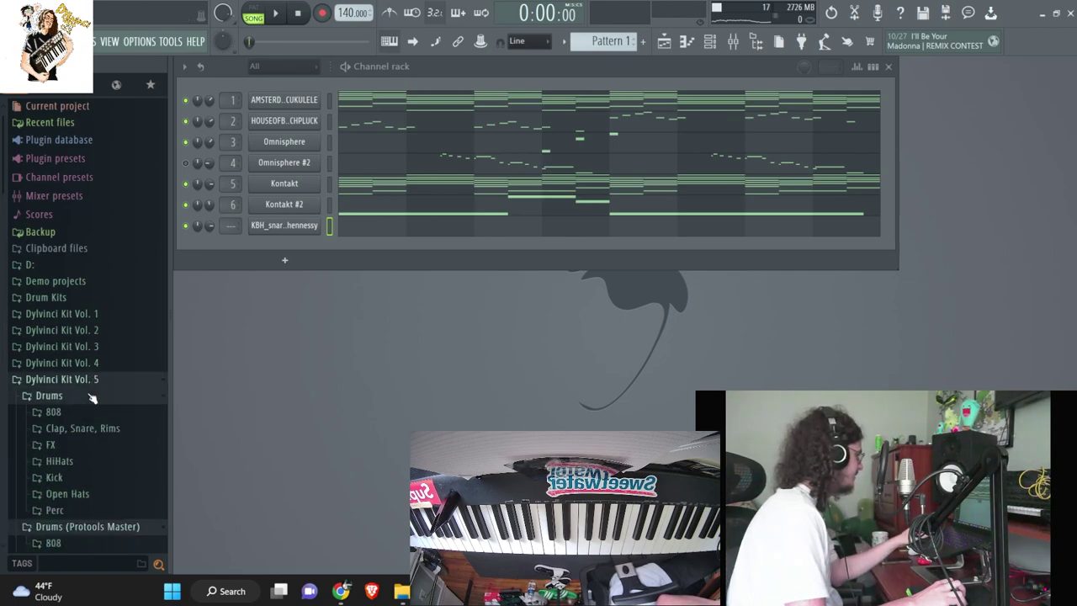
left_click(83, 428)
left_click_drag(84, 427, 295, 255)
left_click_drag(553, 308, 562, 221)
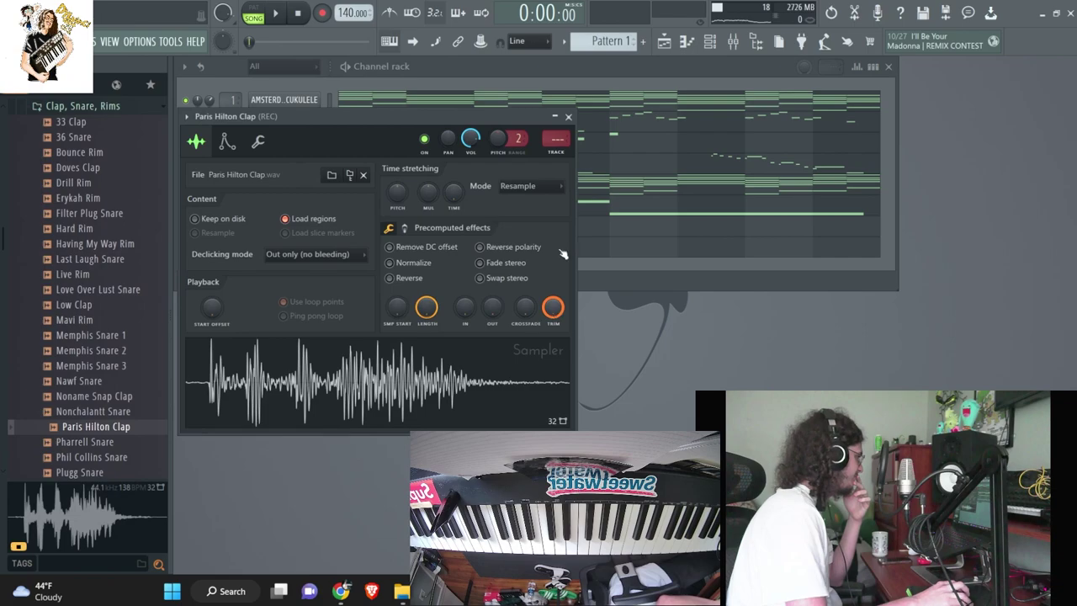
left_click(570, 117)
- Add 33 Hihat from the Dylvinci Kit Vol. 5 HiHats folder as a channel and fill it every 4 steps
scroll(87, 268, "up", 4)
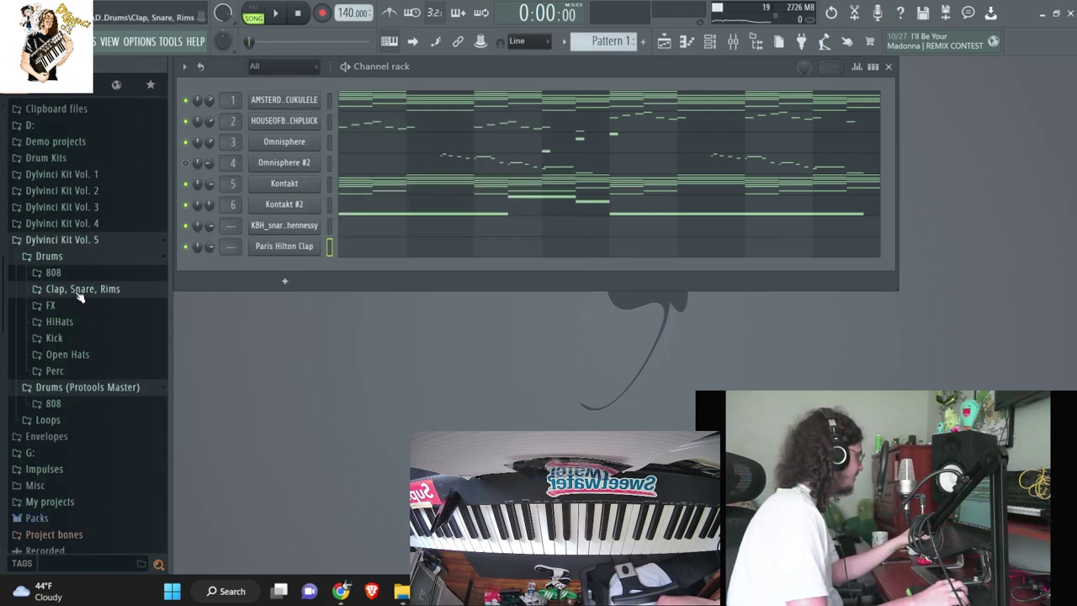
left_click(71, 322)
left_click(97, 348)
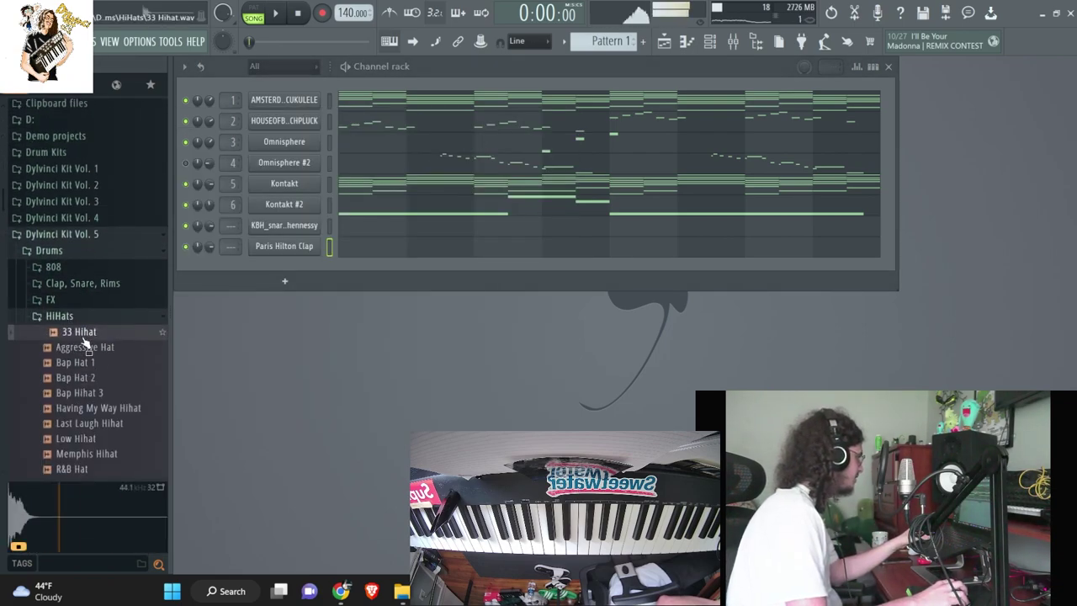
left_click_drag(87, 340, 259, 274)
right_click(273, 268)
left_click(482, 320)
- Place a C5 Paris Hilton Clap note on the third beat of every bar across all eight bars while the song plays
left_click(361, 251)
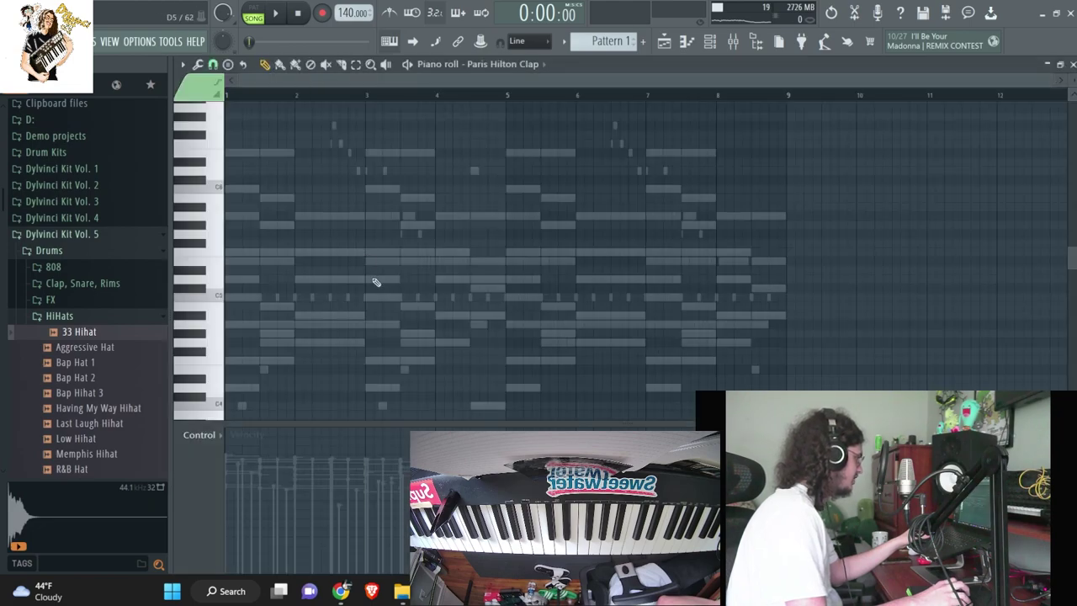
left_click(229, 326)
left_click_drag(264, 459, 265, 443)
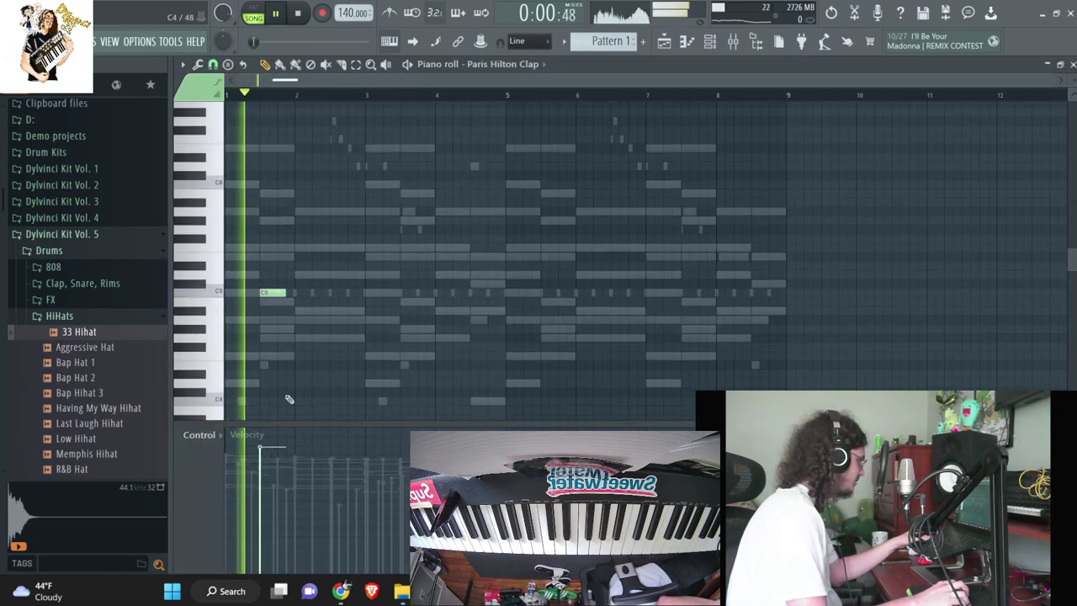
left_click(336, 294)
key("ctrl+b")
left_click_drag(368, 294, 414, 294)
left_click(466, 266, "ctrl")
key("ctrl+b")
left_click_drag(509, 294, 553, 294)
left_click(543, 237, "ctrl")
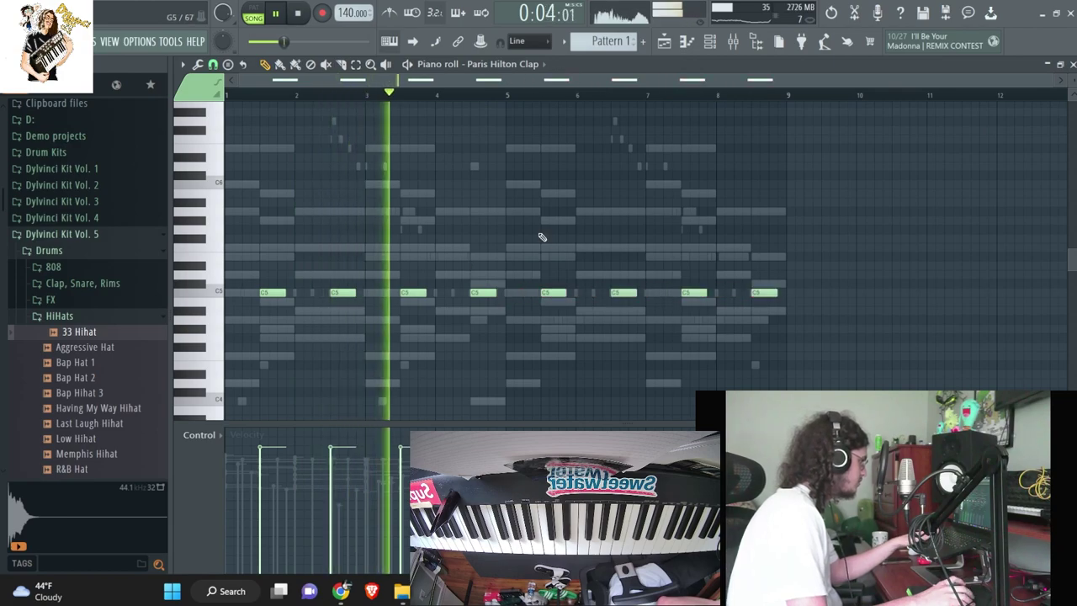
- Open the KBH_snare_hennessy piano roll and place three consecutive C5 notes starting on beat 2 of bar 1
left_click(687, 43)
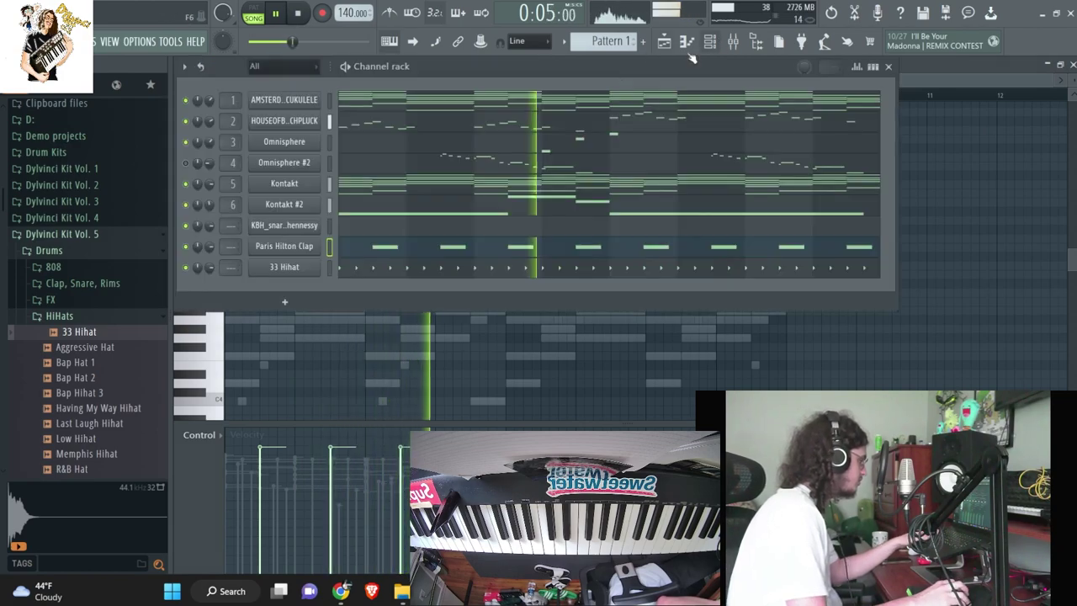
left_click(349, 234)
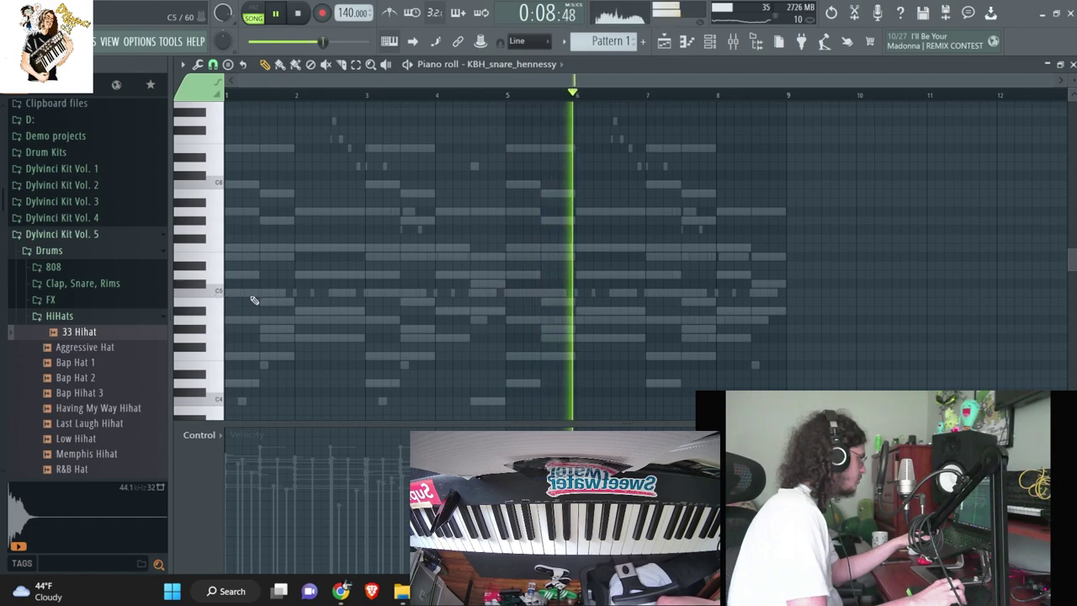
scroll(257, 300, "up", 4)
mouse_move(256, 297)
left_mouse_down()
mouse_move(41, 293)
mouse_move(293, 287)
mouse_move(256, 292)
left_mouse_up()
key("space")
key("space")
key("space")
key("ctrl+b")
key("ctrl+b")
key("space")
key("space")
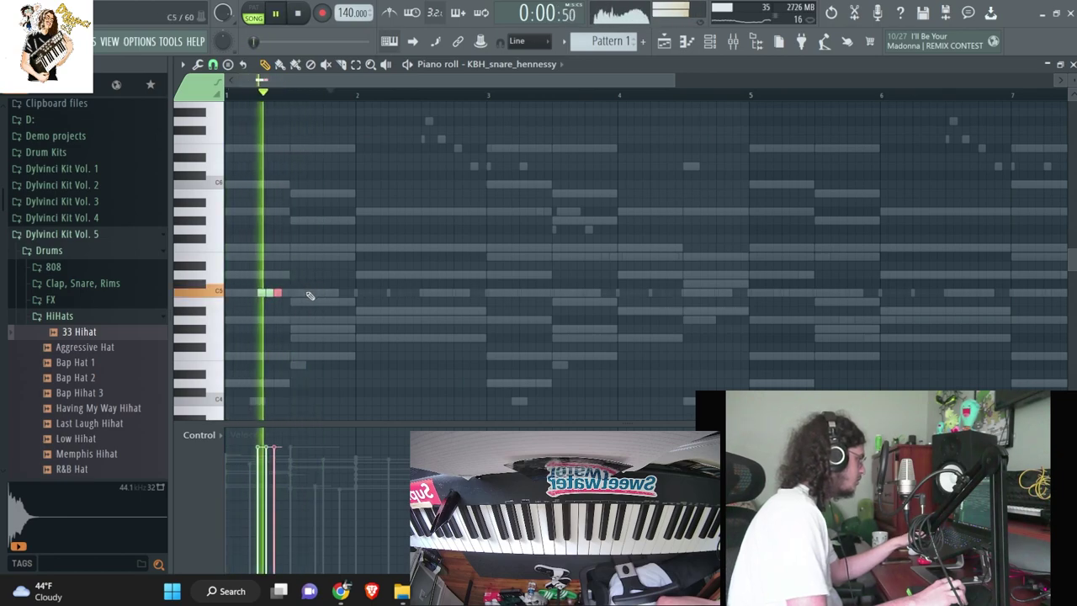
- Add three evenly spaced C5 snare notes in the second half of bar 1, checking them against playback
left_click(309, 293)
key("space")
key("space")
left_click(326, 292)
left_click(343, 292)
- Place a run of three C5 snare notes followed by two spaced notes in the second half of bar 2
left_click(438, 292)
key("space")
left_click(424, 294)
left_click(433, 295)
left_click(457, 294)
left_click(465, 295)
left_click_drag(466, 293, 473, 293)
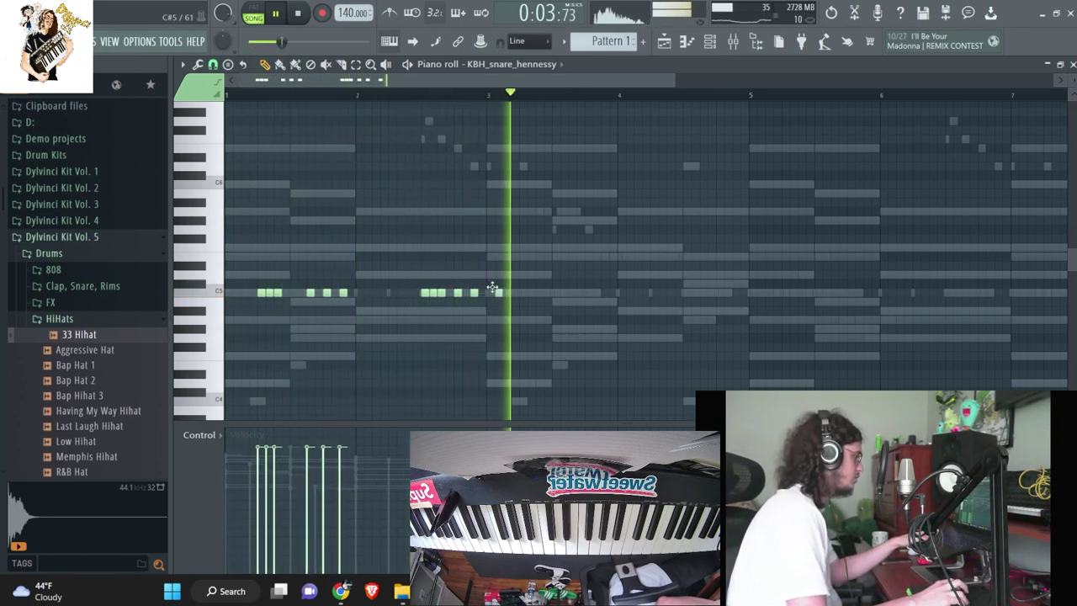
- Fill bar 3 with three spaced C5 snare notes, a quick three-note run and one closing note, and play it back
left_click(504, 292)
left_click(506, 292)
left_click(523, 292)
left_click(538, 292)
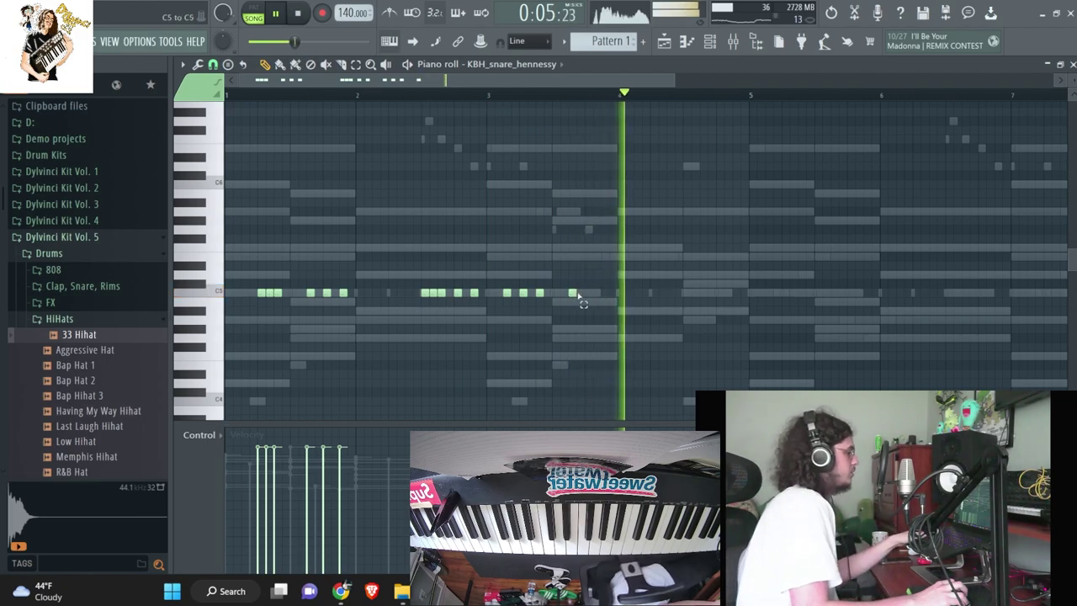
left_click(573, 293)
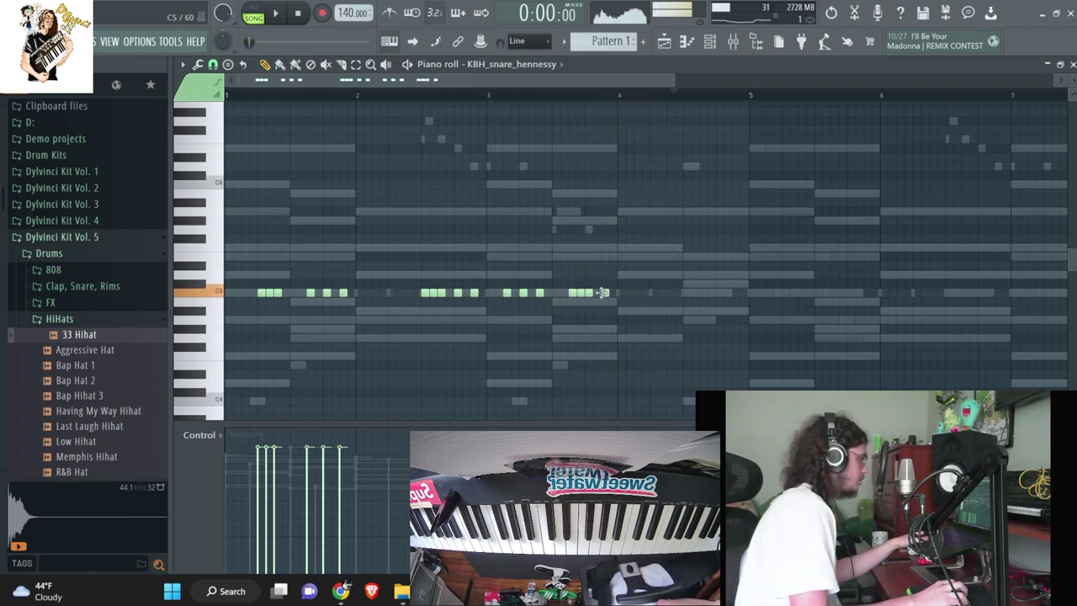
key("space")
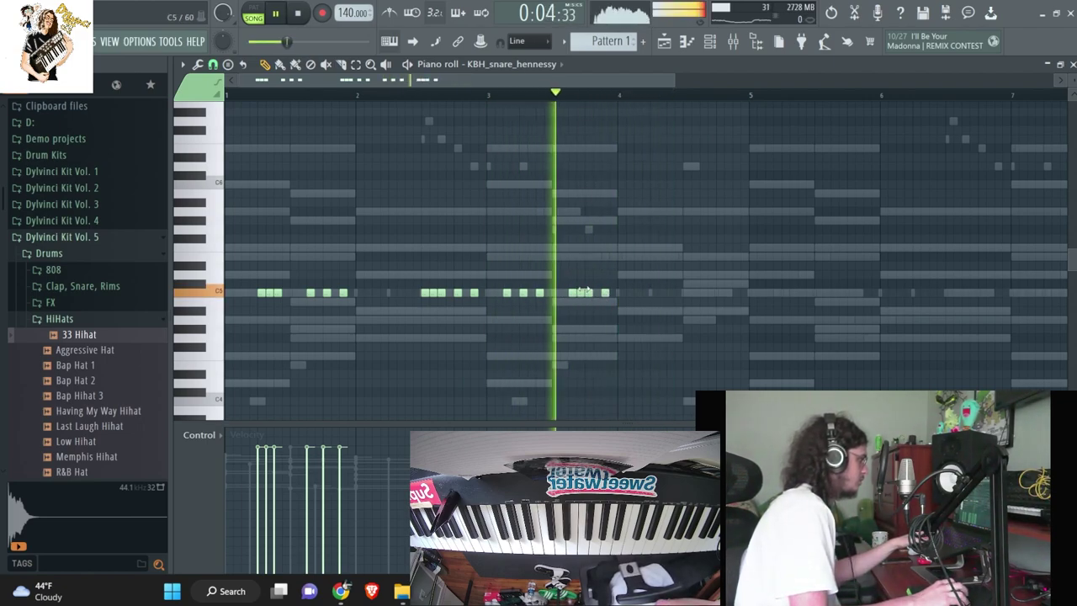
- Add two spaced C5 snare notes in the second half of bar 4
left_click(676, 294)
left_click(703, 292)
left_click(729, 293)
- Duplicate the four-bar snare pattern and shift the copy so it lines up with bars 5 to 8
key("ctrl+b")
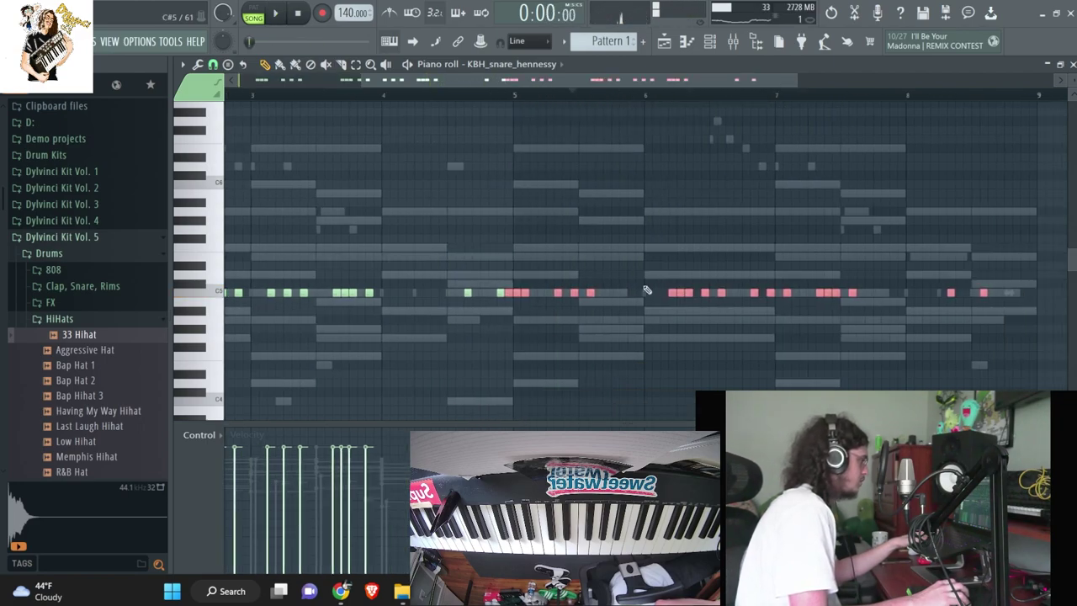
scroll(484, 282, "down", 2)
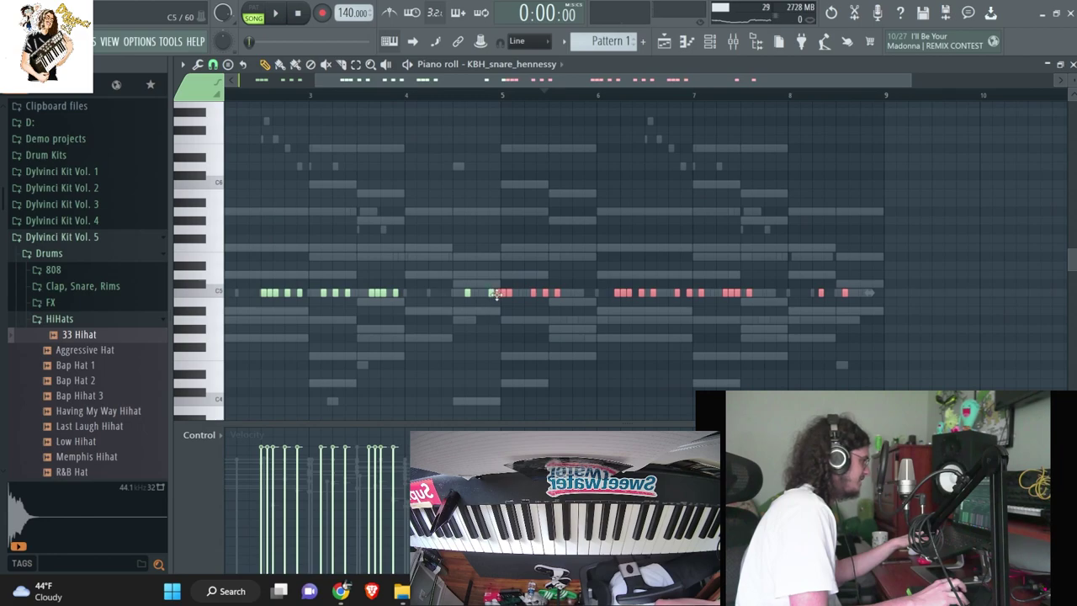
left_click_drag(488, 294, 664, 313)
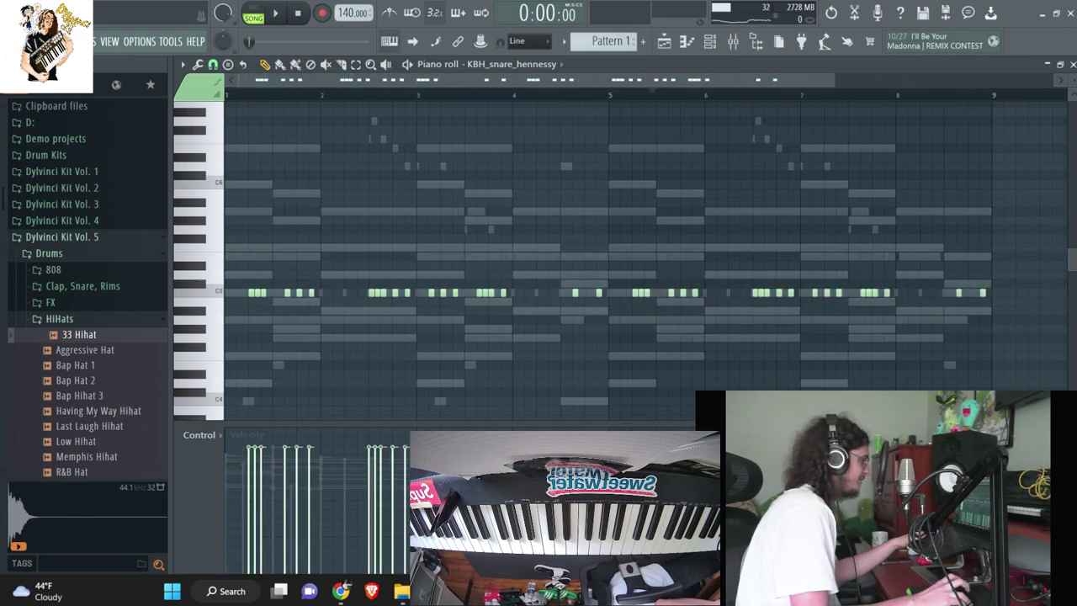
- Play the song, refill the 33 Hihat channel every 2 steps, and set the tempo to 144 BPM
key("space")
key("F7")
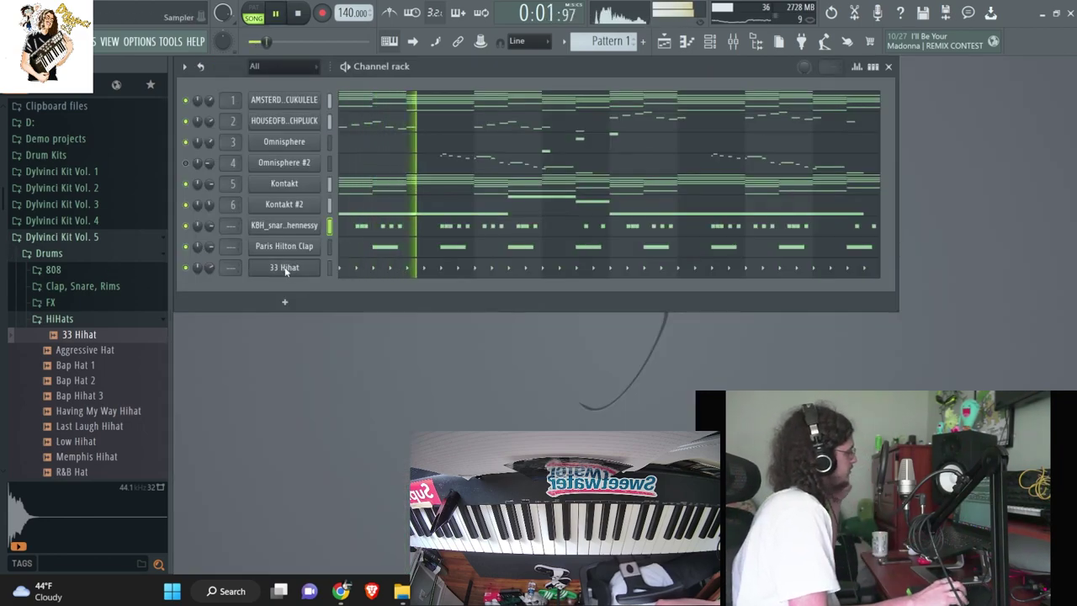
right_click(285, 268)
left_click(492, 308)
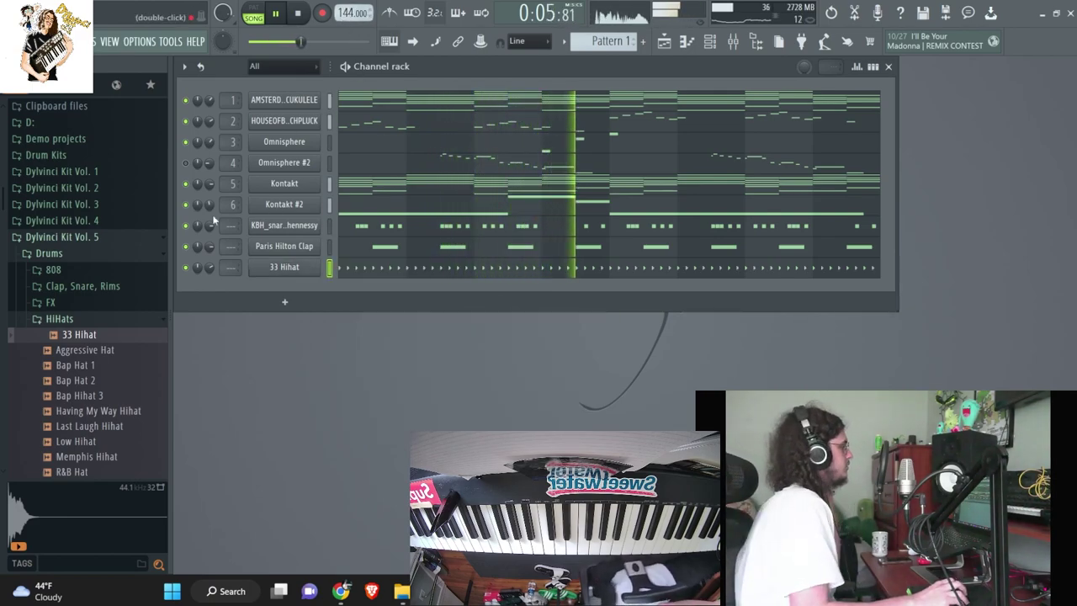
- Clone Pattern 1 and cut the notes of the six melodic channels from the copy, leaving only the drums
left_click(555, 42)
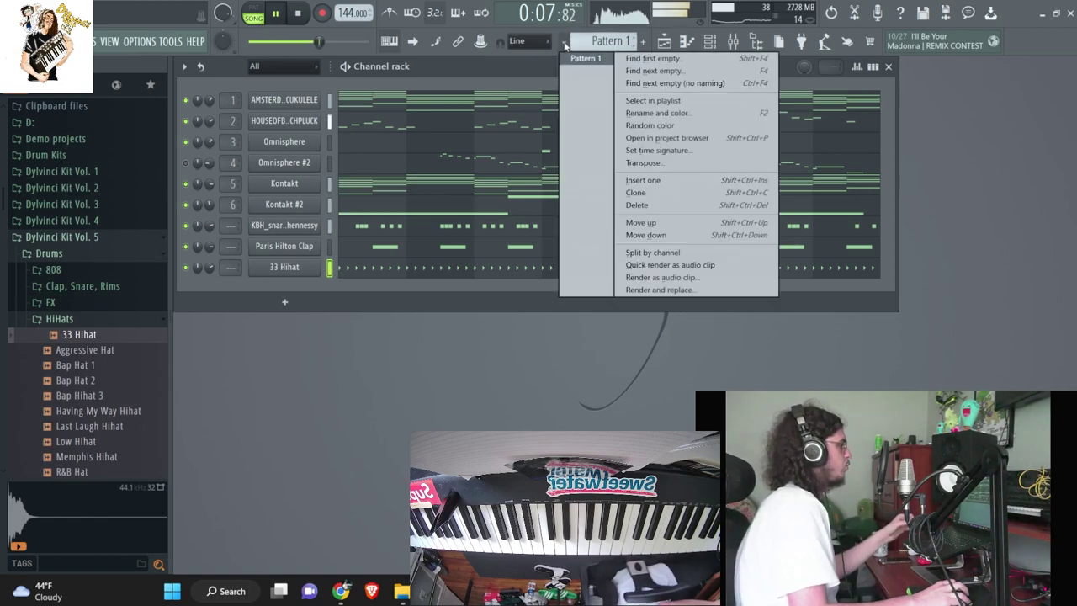
left_click(658, 185)
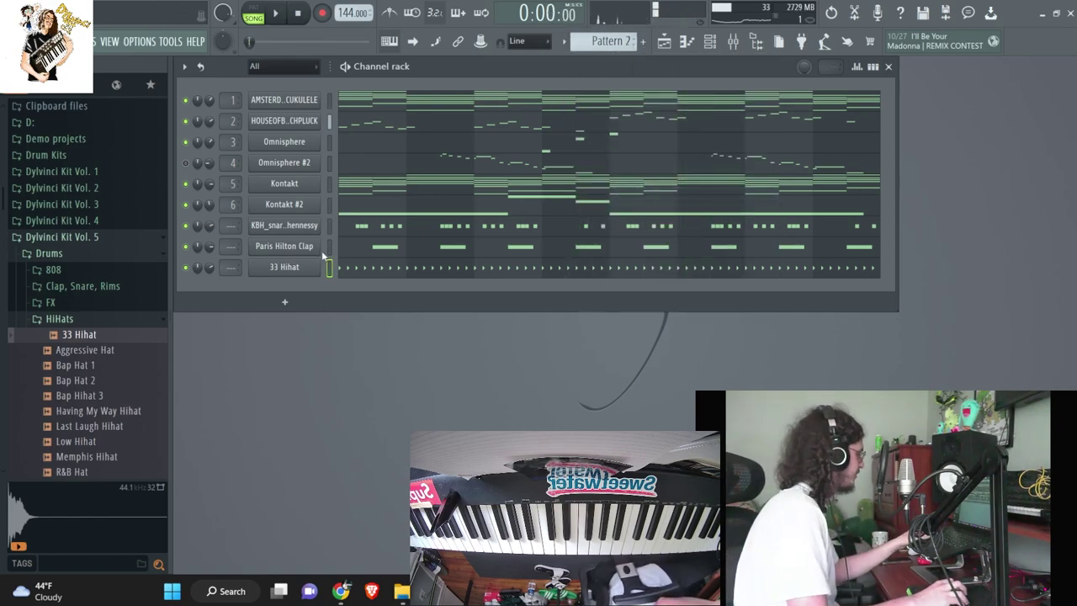
left_click_drag(329, 210, 333, 82)
key("ctrl+x")
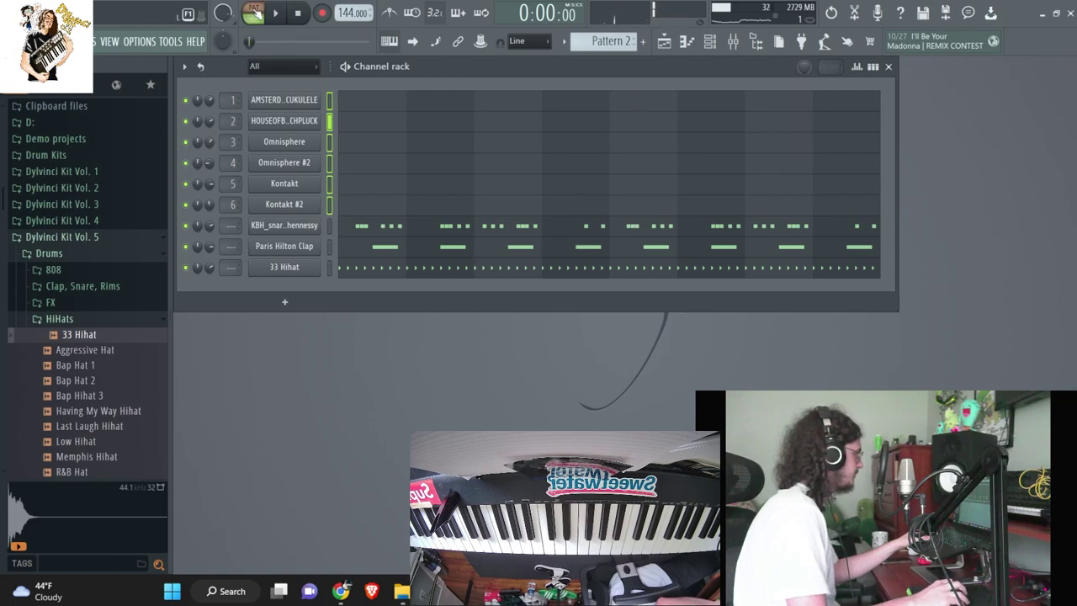
- Place the drum-only Pattern 2 on Track 5 of the playlist and duplicate it to fill bars 1 to 16
scroll(602, 39, "up", 1)
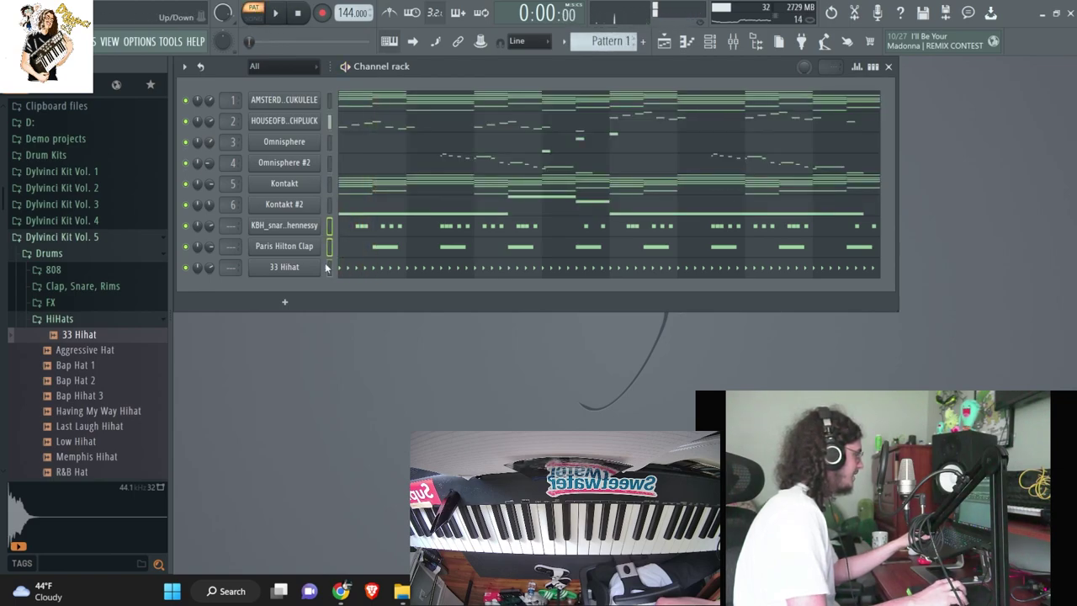
left_click(664, 44)
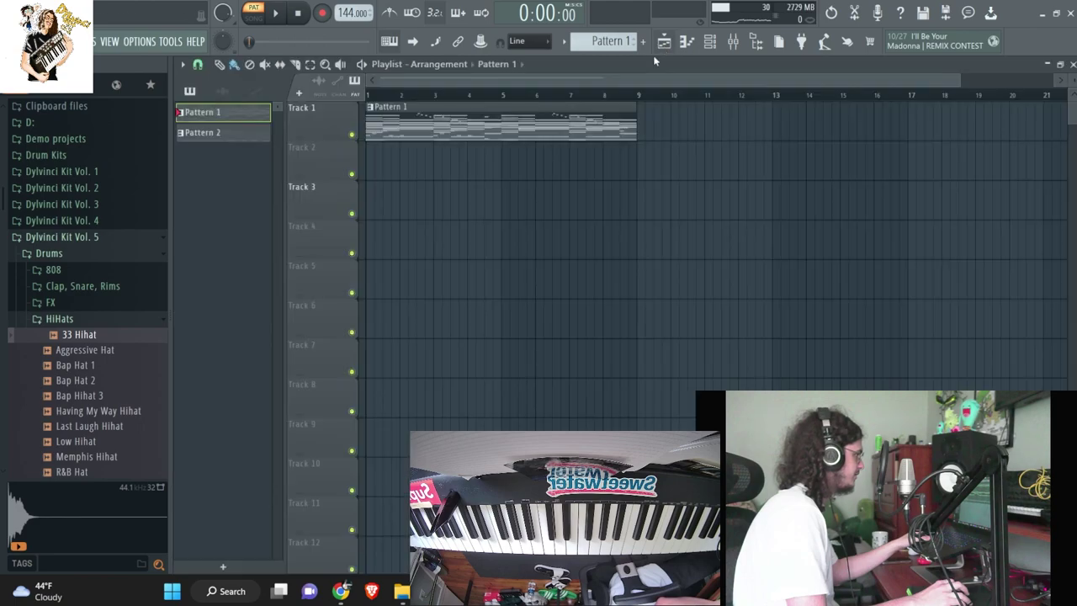
left_click(521, 211)
left_click_drag(597, 209, 446, 284)
left_click_drag(488, 318, 454, 251)
key("ctrl+b")
key("ctrl+b")
right_click(826, 282)
left_click_drag(612, 81, 502, 82)
left_click_drag(598, 324, 378, 282)
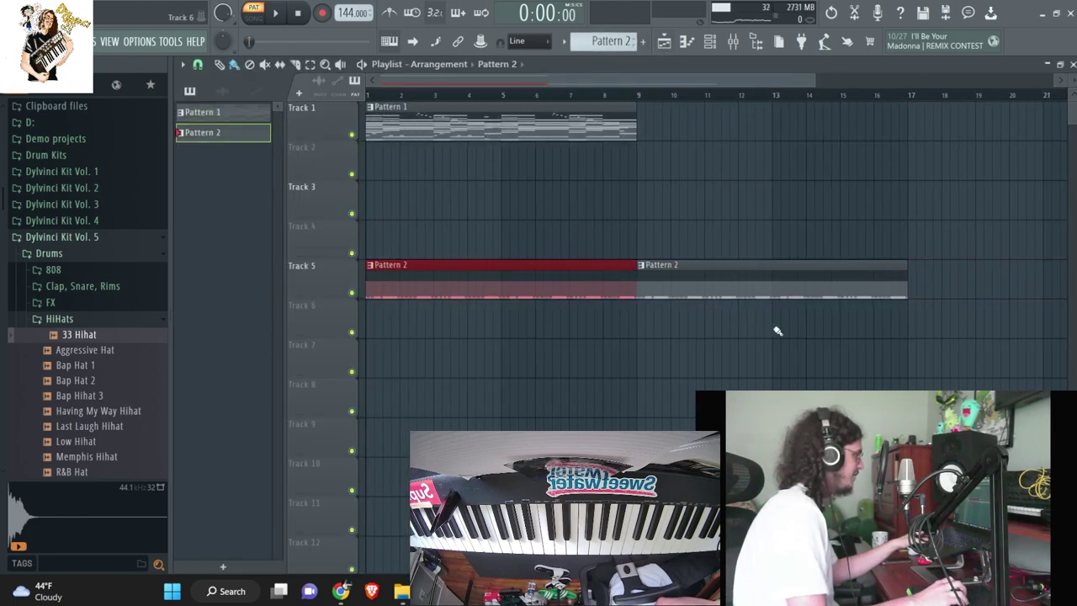
- Move both Pattern 2 clips down to Track 6 and split Pattern 1 into separate patterns by channel
left_click_drag(777, 329, 715, 282)
left_click_drag(512, 291, 515, 328)
left_click(569, 42)
left_click(656, 253)
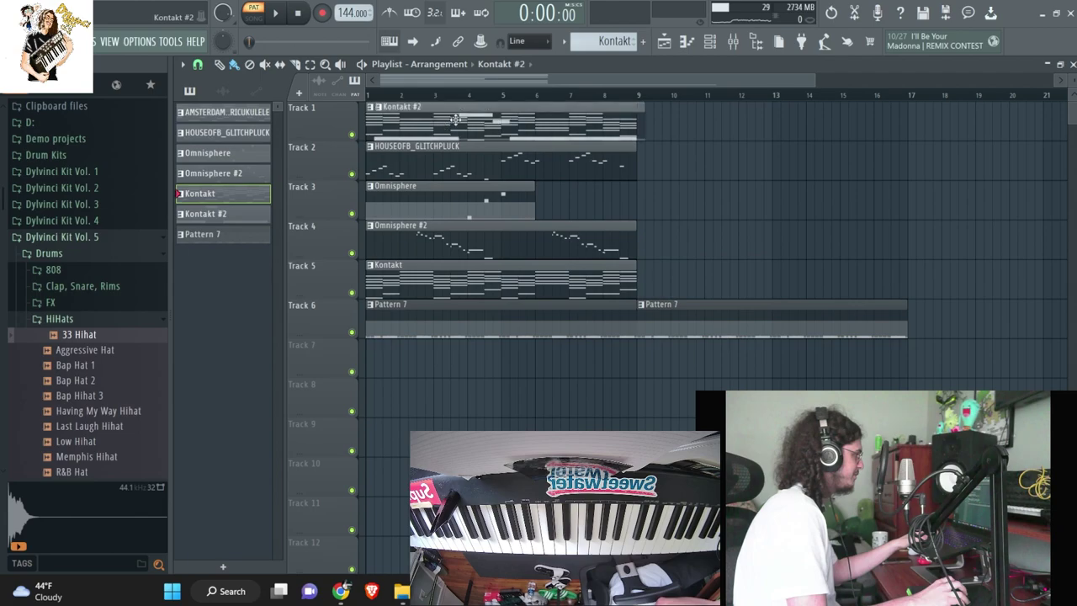
- Shift the clips below Track 1 down one track and move the Kontakt #2 clip to the start of Track 2
left_click_drag(481, 125, 794, 126)
left_click_drag(882, 369, 437, 204)
left_click(729, 369)
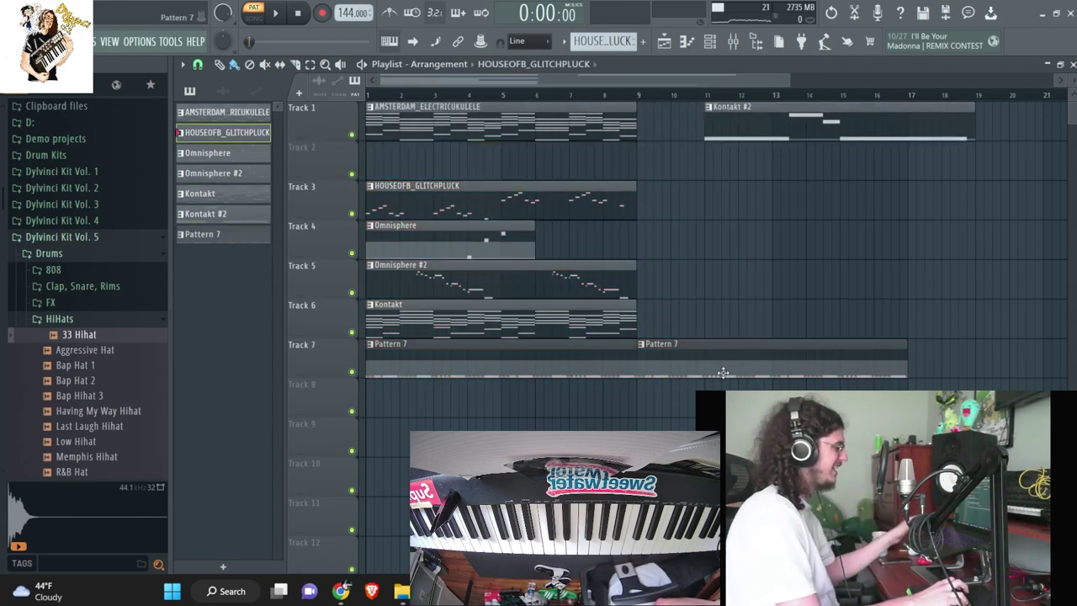
scroll(724, 373, "up", 5)
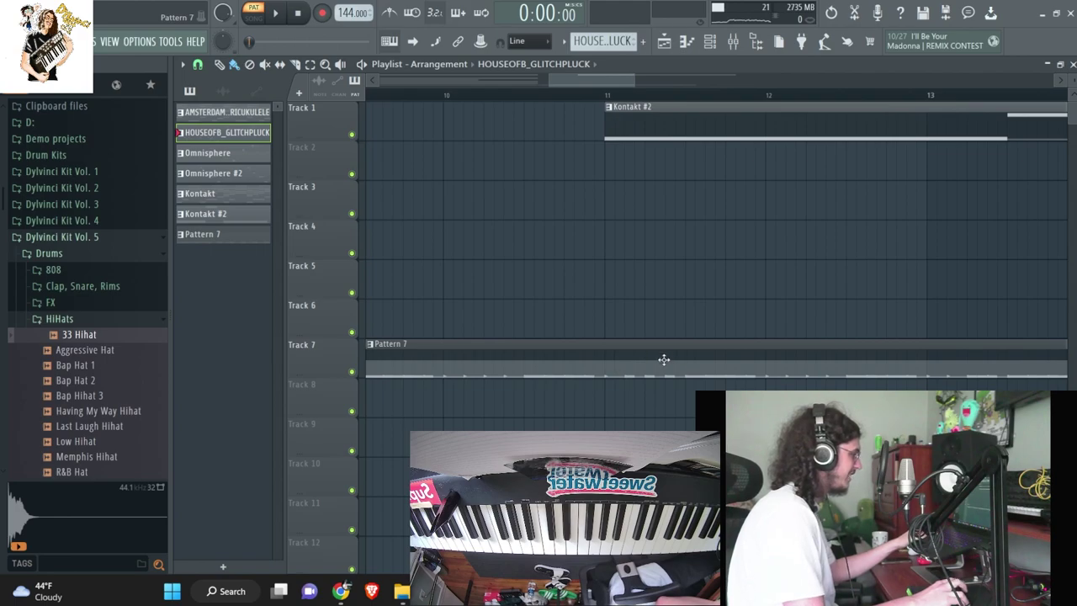
scroll(663, 363, "down", 6)
left_click_drag(592, 138, 385, 179)
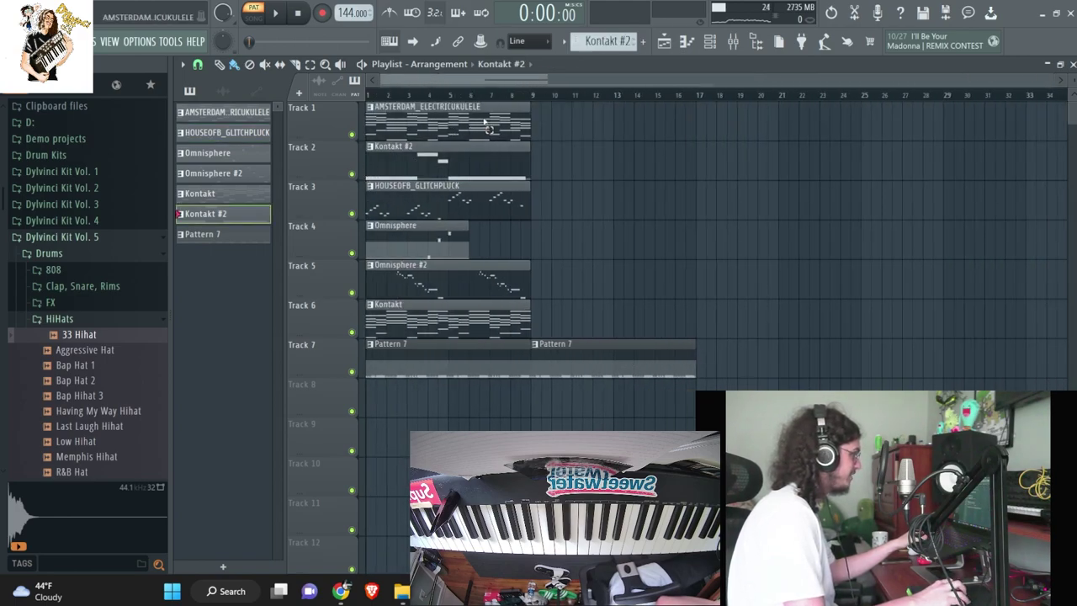
- Duplicate the six melodic clips on Tracks 1 to 6 so the copies fill bars 9 to 16
left_click_drag(484, 126, 360, 330, "ctrl")
key("ctrl+b")
left_click(480, 246)
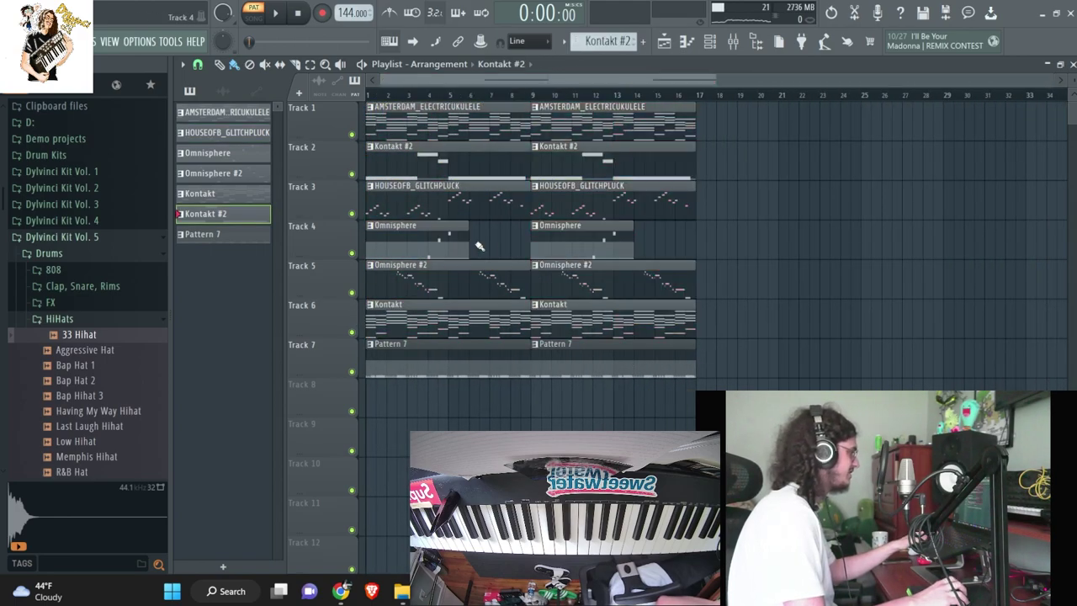
scroll(550, 202, "up", 6)
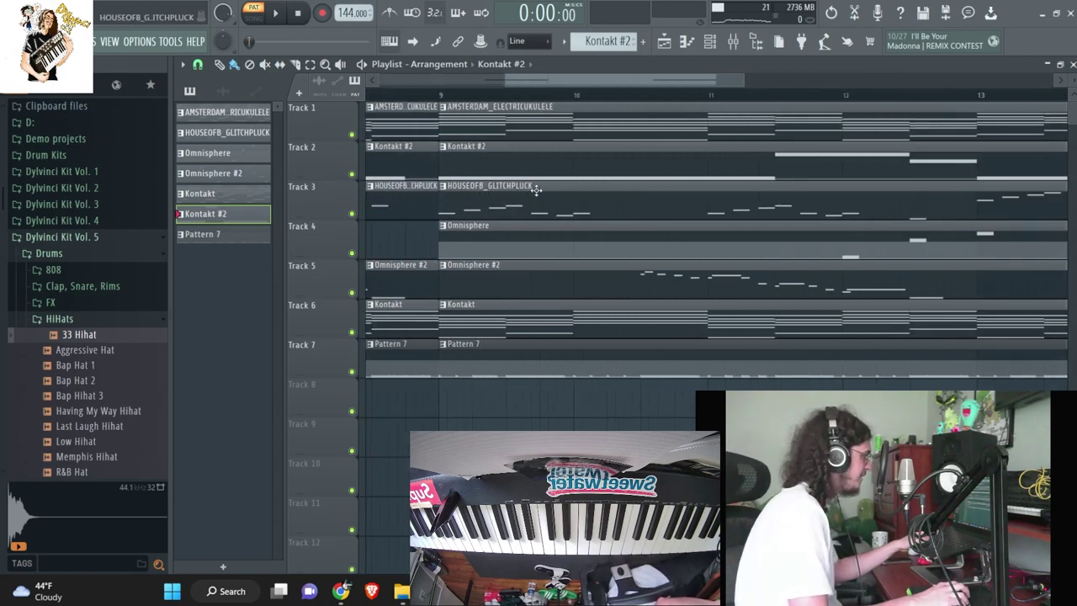
scroll(542, 188, "down", 5)
left_click_drag(625, 80, 538, 82)
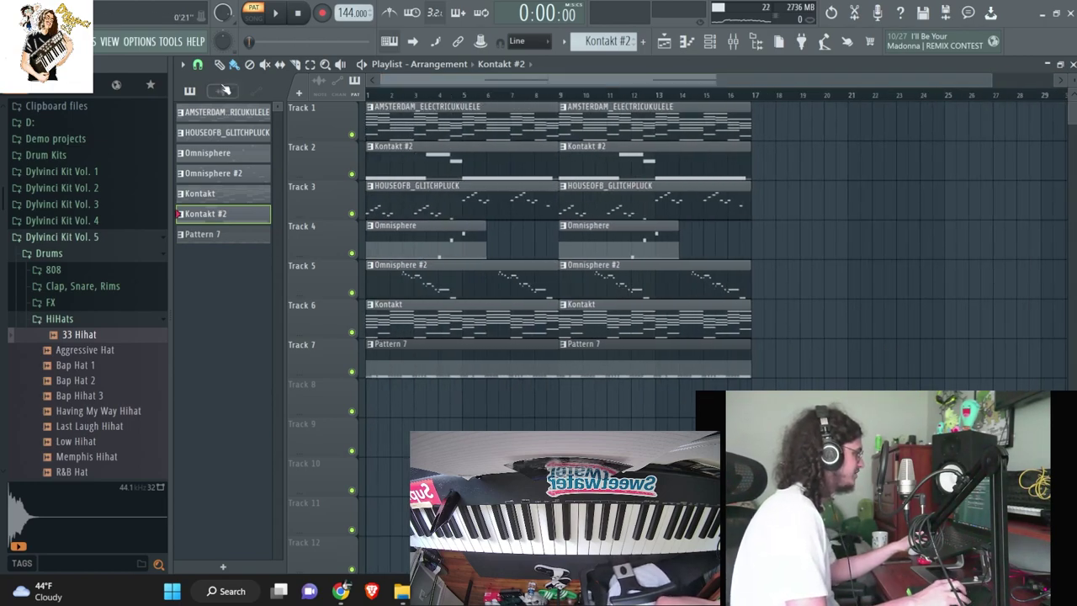
- Delete the Kontakt #2, Kontakt, Omnisphere #2 and Omnisphere clips from the first eight bars
right_click(404, 174)
right_click(435, 317)
right_click(431, 282)
right_click(425, 252)
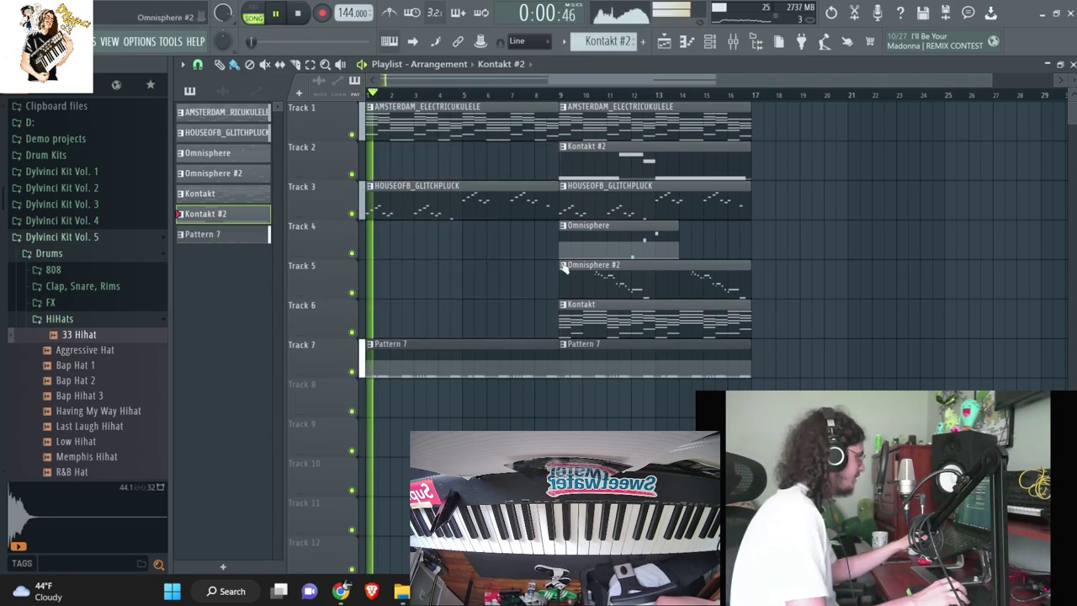
- Set the KBH_snare_hennessy channel to cut itself and check its cut group settings while the song plays
key("ctrl+a")
key("F6")
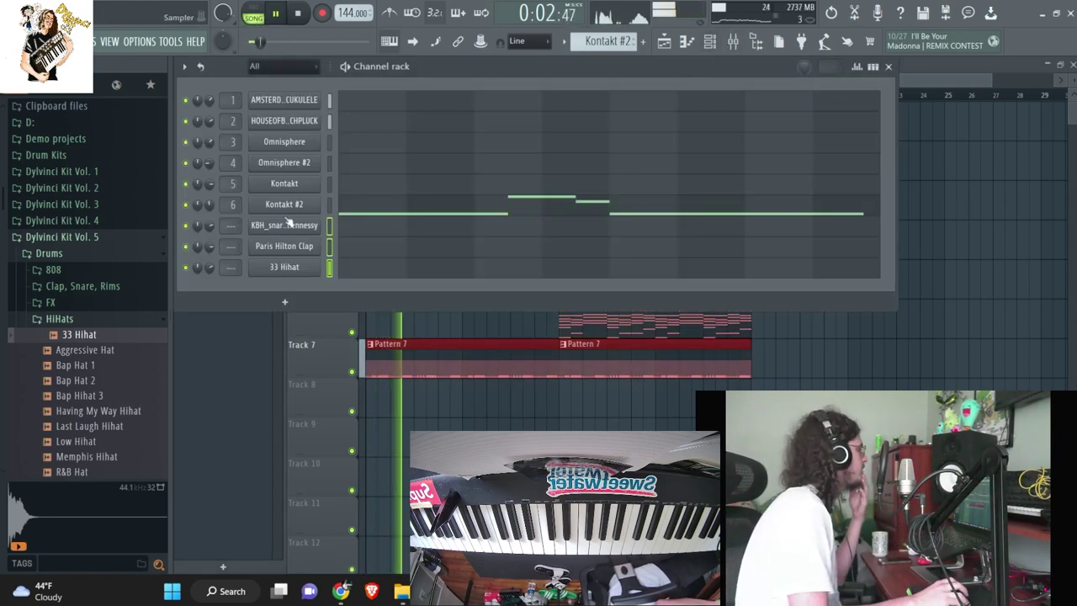
left_click(127, 321)
right_click(269, 241)
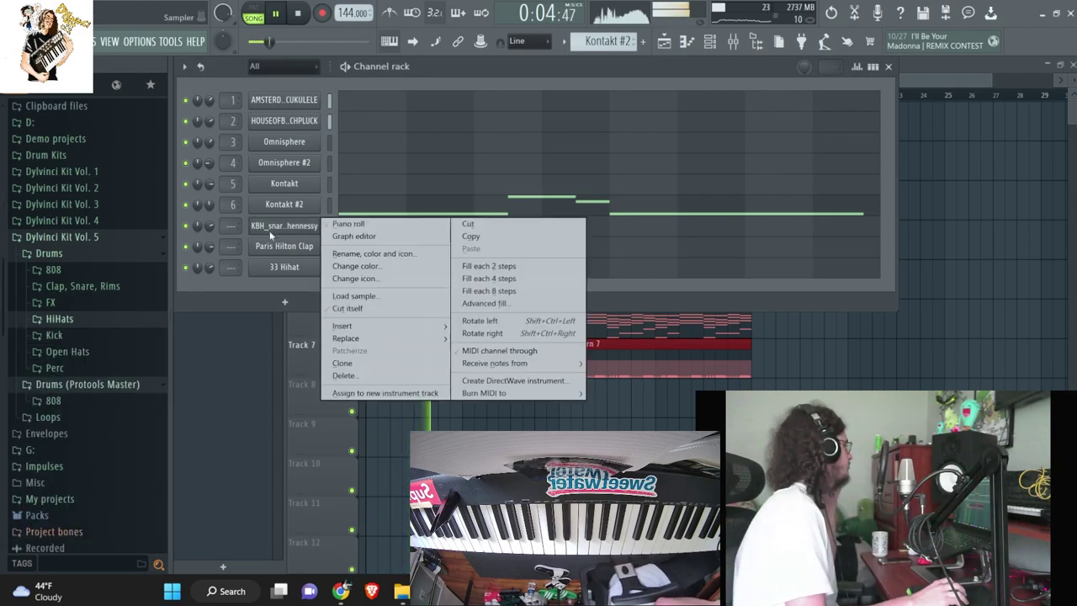
left_click(358, 310)
left_click(283, 231)
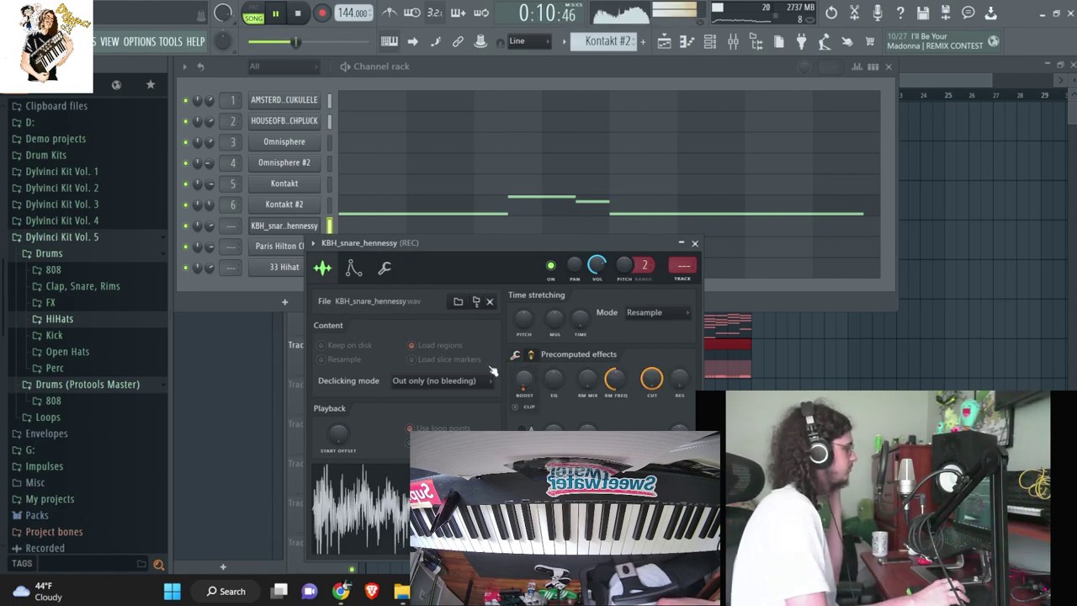
left_click(386, 268)
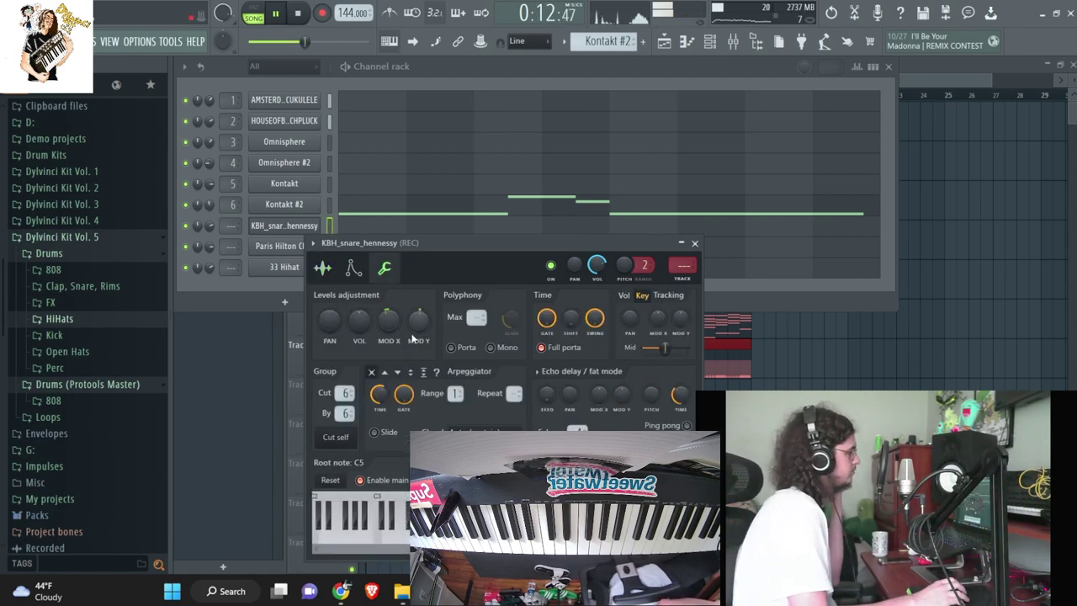
left_click(228, 291)
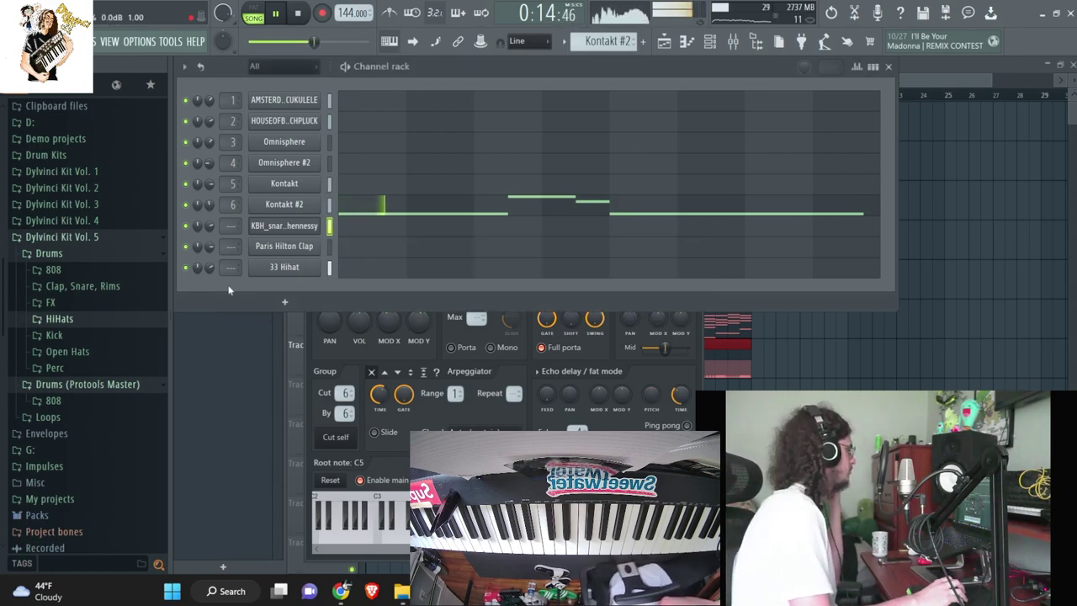
- Audition the Plugg Open, Smooth Open and Clean Open samples from the Open Hats folder
left_click(74, 352)
left_click(78, 384)
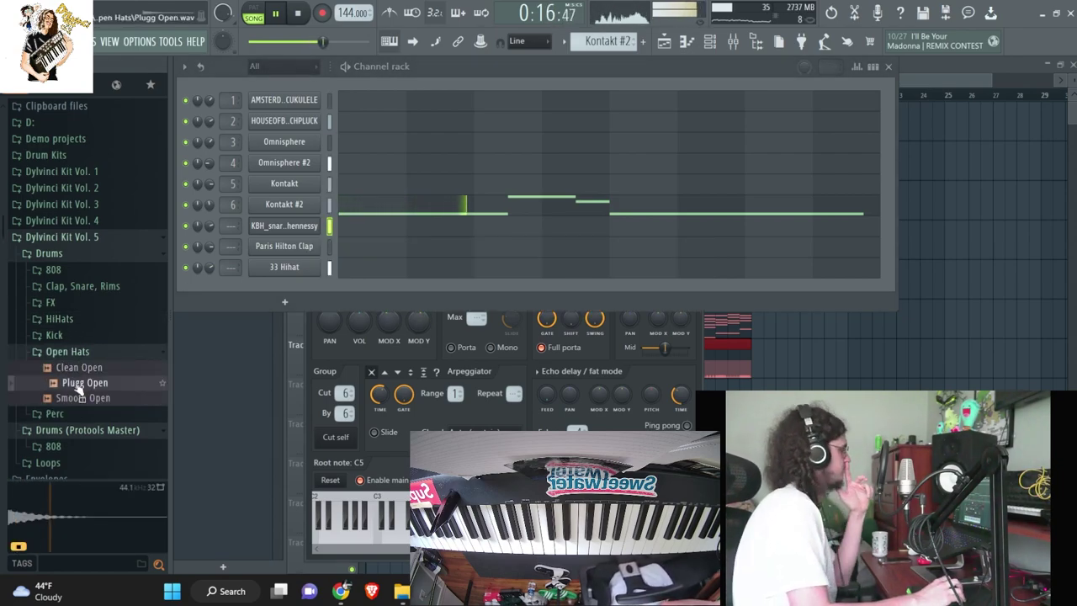
scroll(590, 41, "up", 1)
left_click(126, 398)
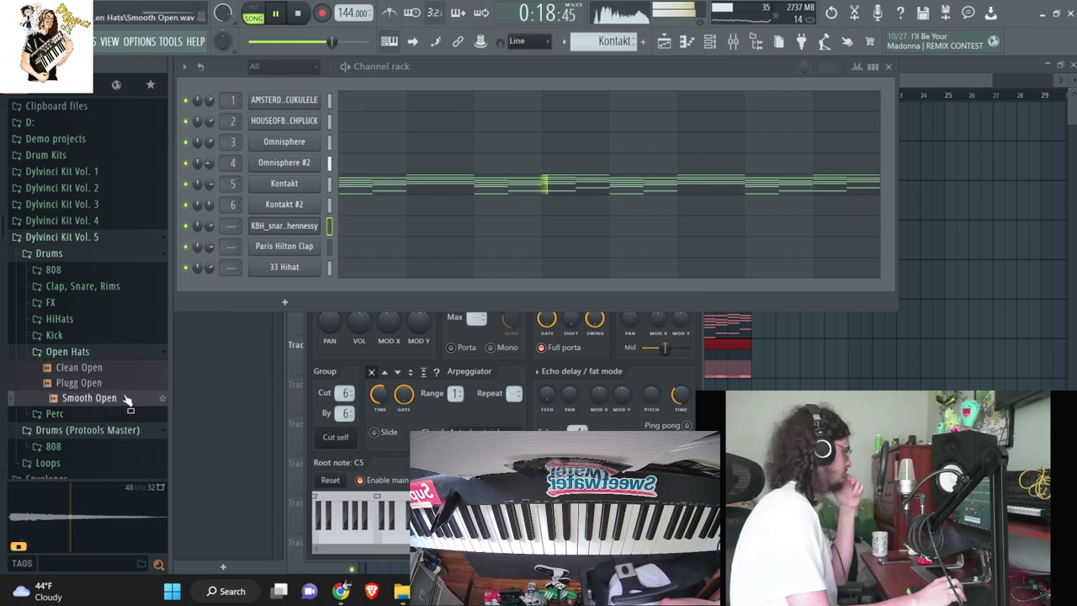
left_click(127, 369)
- Duplicate bars 9 to 16 to bar 17, delete Omnisphere #2 from bars 9 to 16, and delete Kontakt #2, HOUSEOFB_GLITCHPLUCK and AMSTERDAM_ELECTRICUKULELE from the copy
left_click(844, 384)
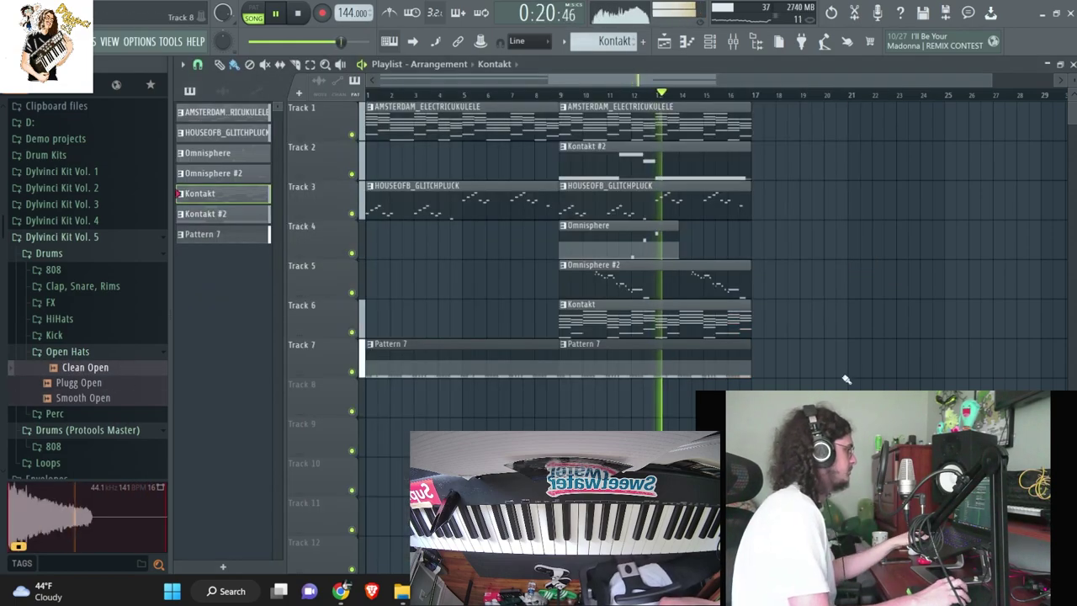
left_click_drag(843, 384, 626, 126)
key("ctrl+b")
right_click(677, 278)
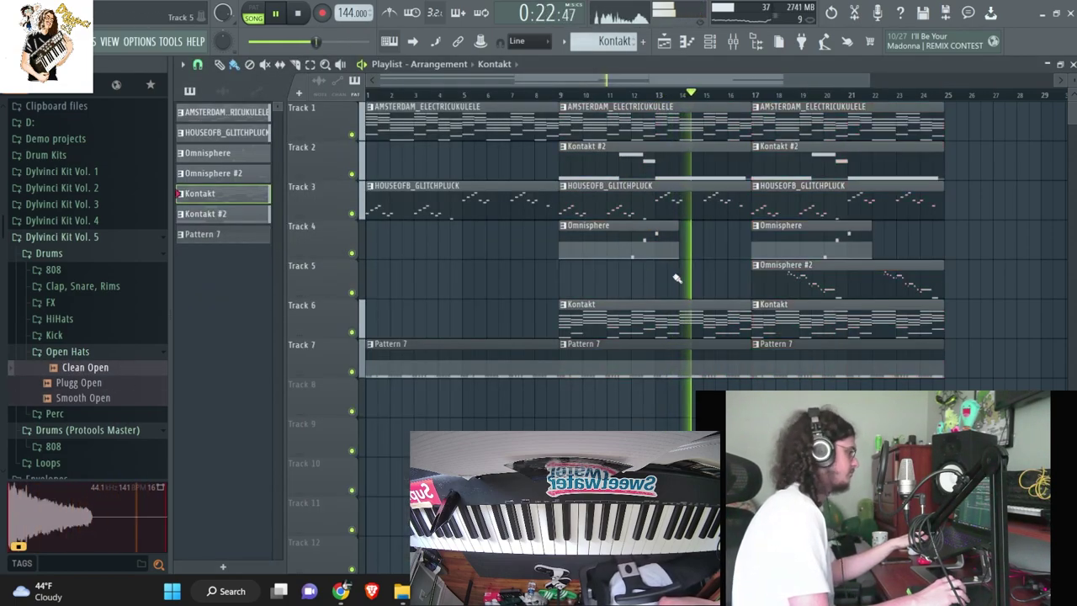
right_click(779, 177)
right_click(794, 205)
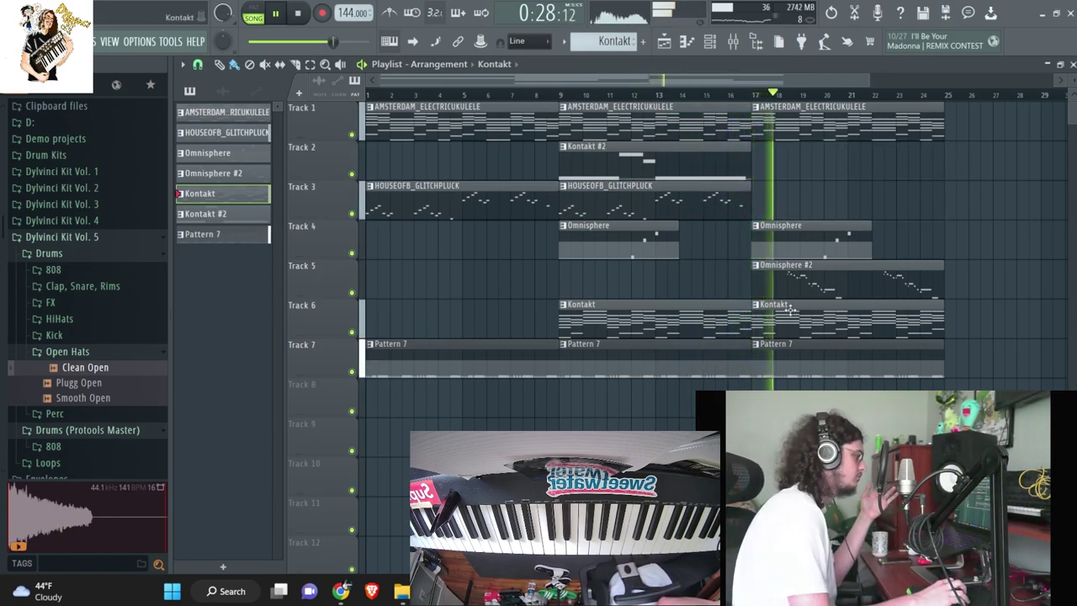
right_click(792, 120)
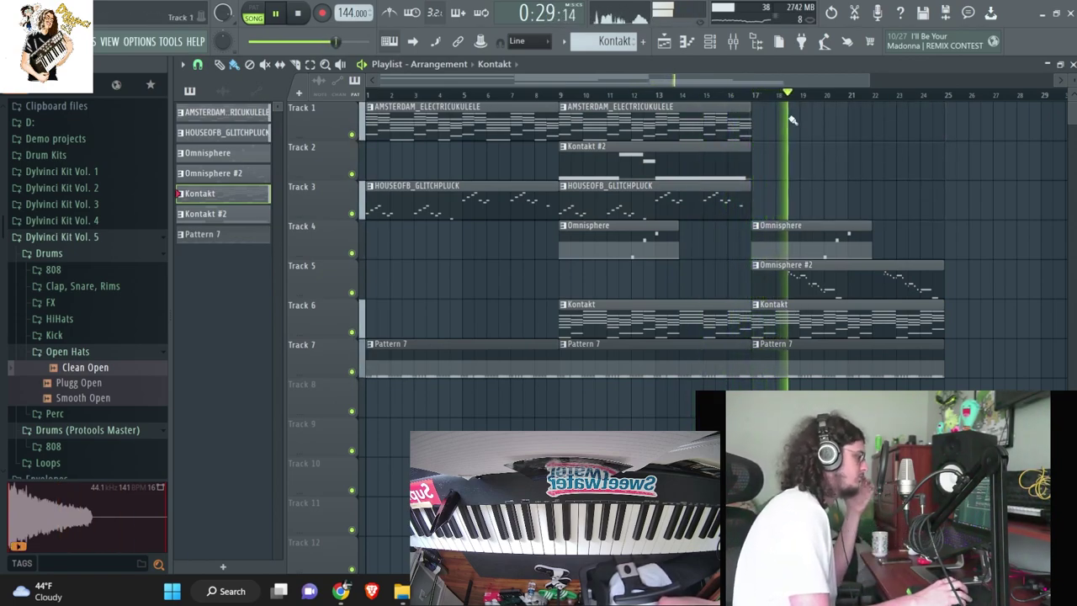
- Audition samples in the Dylvinci Kit Vol. 5 808 folder and add Long Plug 808 as a new channel
left_click(713, 41)
left_click(53, 270)
left_click(84, 331)
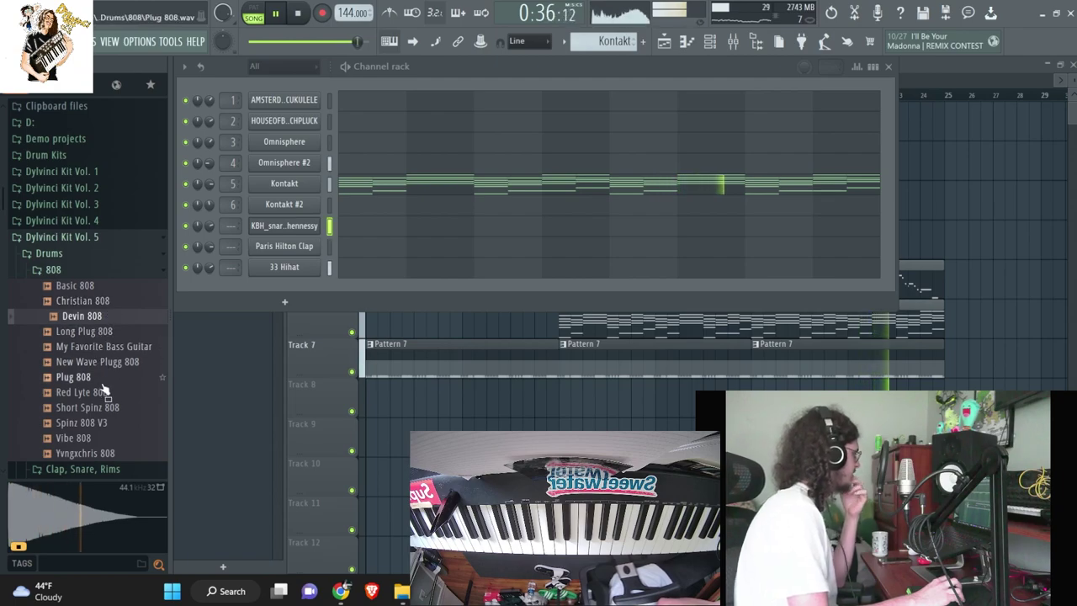
left_click(100, 361)
left_click_drag(106, 334, 284, 301)
- Try short Long Plug 808 notes on D3 and G3 in the Kontakt pattern's piano roll
right_click(283, 294)
left_click(361, 373)
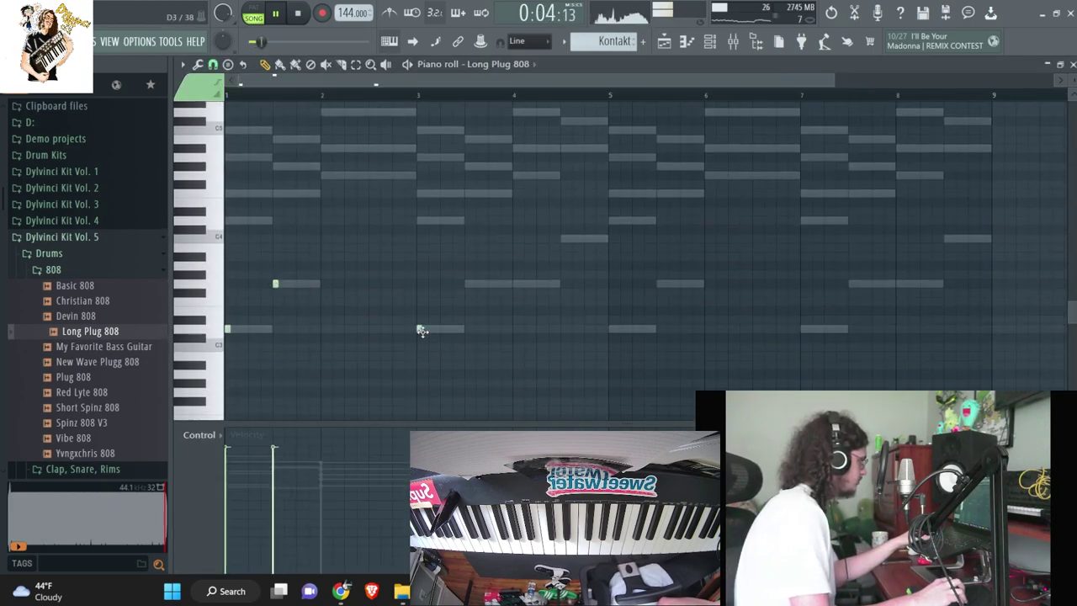
key("space")
- Copy the AMSTERDAM ukulele chord notes into the Long Plug 808 channel of Pattern 7 and open its piano roll
key("F6")
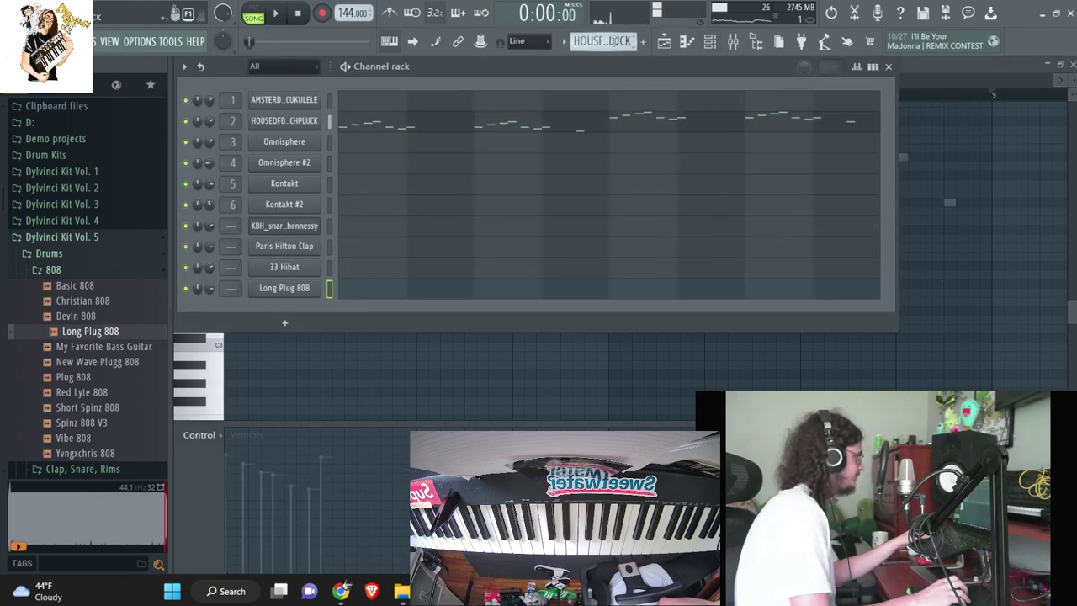
scroll(618, 44, "up", 1)
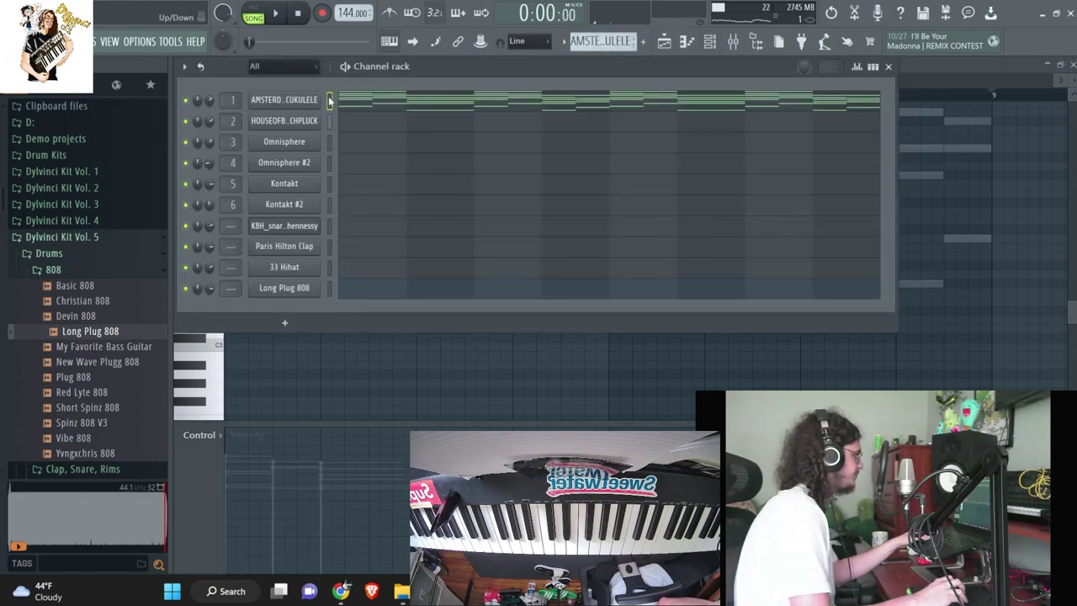
scroll(606, 40, "down", 7)
scroll(606, 40, "up", 1)
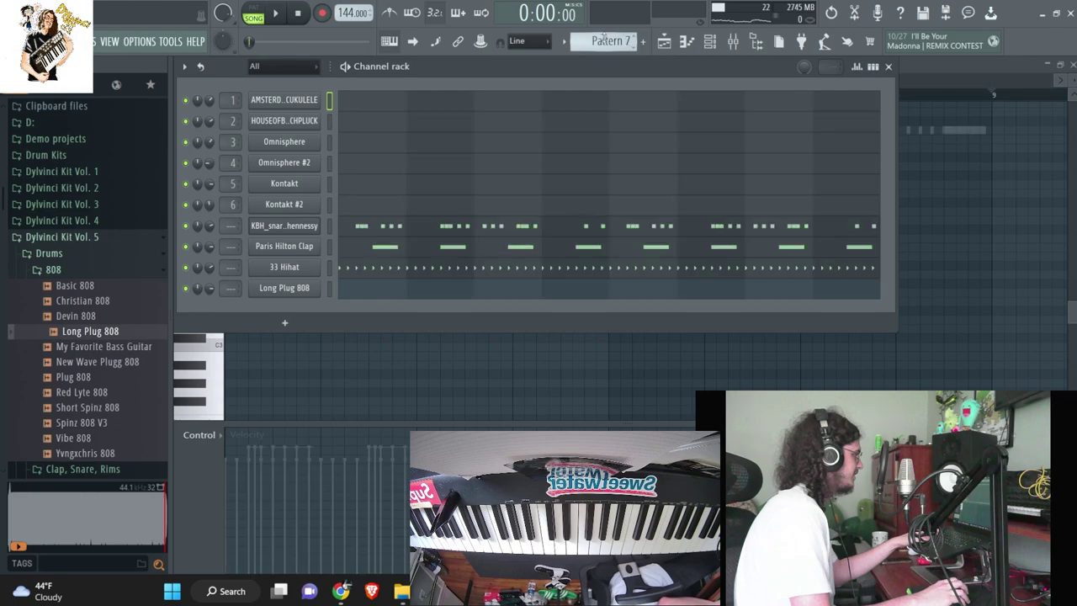
left_click(329, 288)
key("ctrl+v")
left_click(396, 296)
left_click(396, 290)
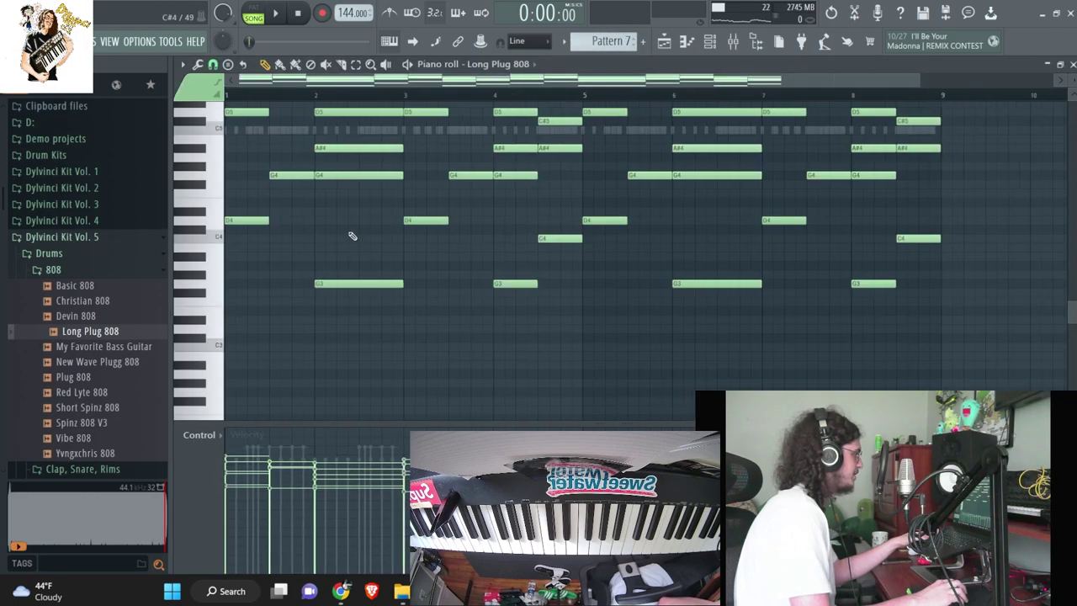
- Delete the upper chord notes from the Long Plug 808 part, keeping only the bass line, and raise it one octave
left_click_drag(239, 239, 923, 105)
key("Delete")
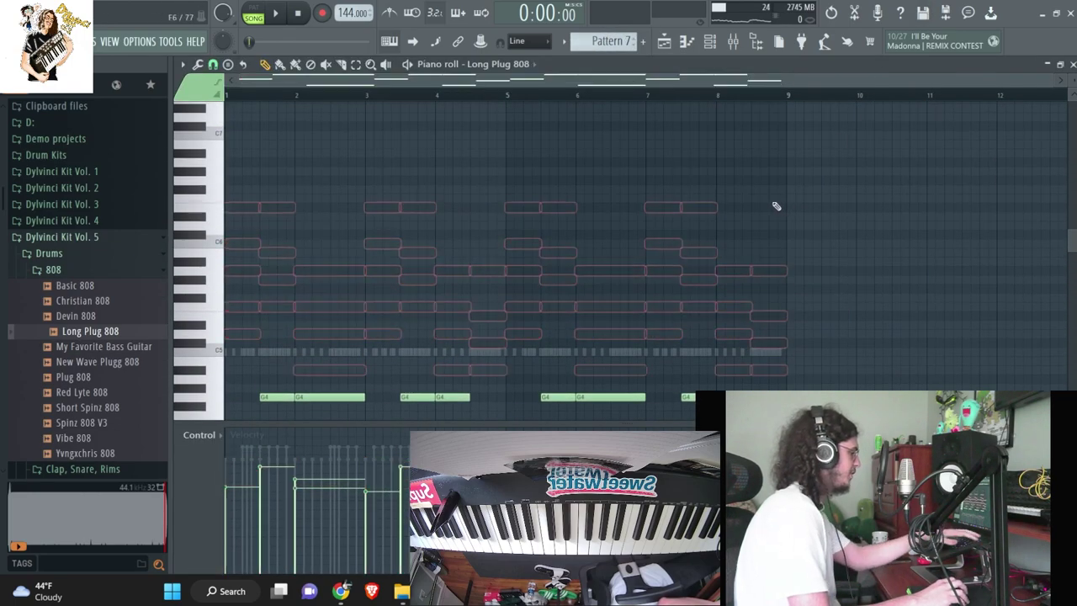
scroll(762, 203, "down", 3)
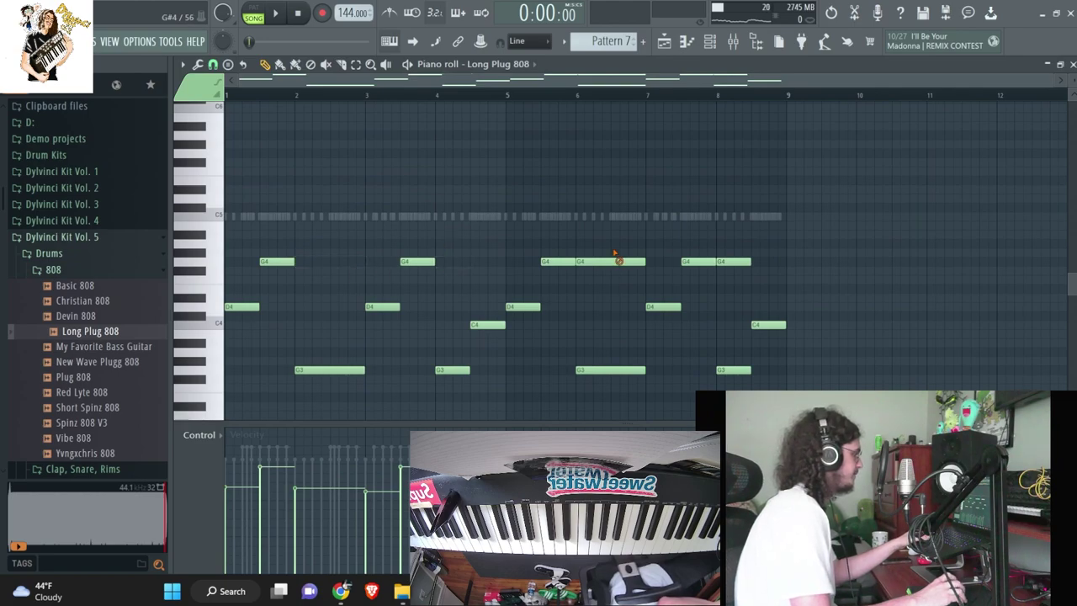
key("ctrl+Up")
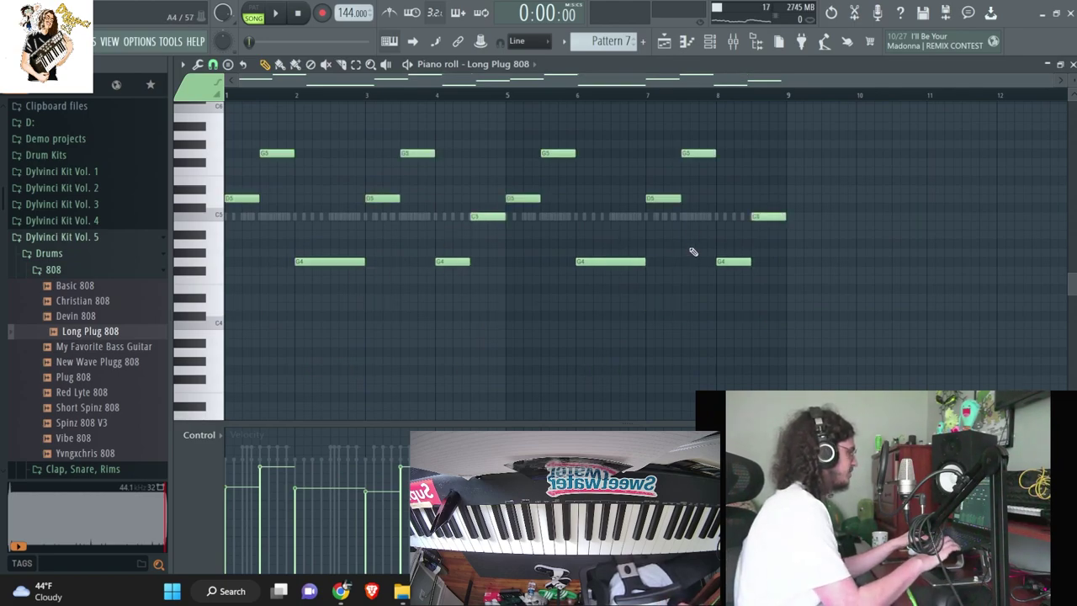
- Level the velocities of the Long Plug 808 notes and play the song
key("space")
key("space")
left_click_drag(407, 452, 166, 459)
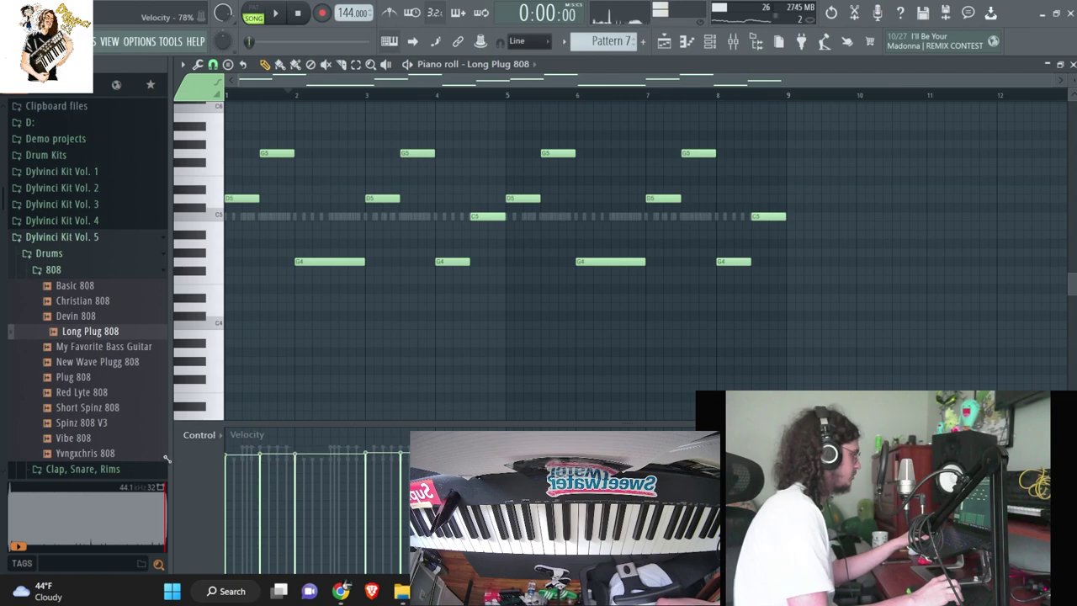
key("space")
left_click(301, 260)
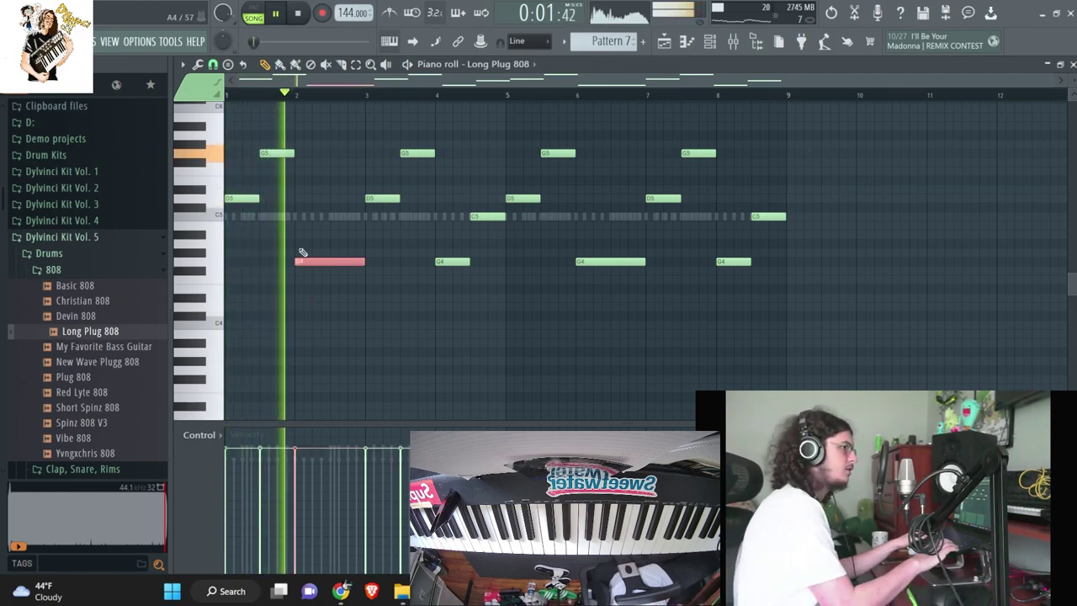
key("ctrl+Up")
key("ctrl+Down")
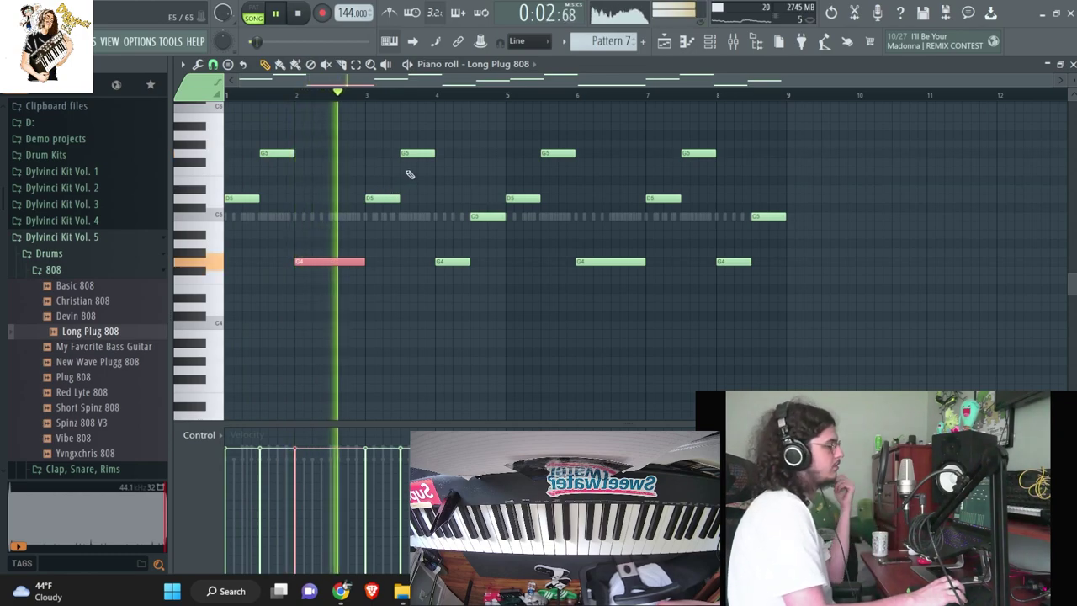
- Shorten the long G4 808 note in bar 2 and turn its split-off end into a short G5 note
mouse_move(365, 260)
left_mouse_down()
mouse_move(337, 262)
mouse_move(355, 262)
left_mouse_up()
left_click(349, 261)
key("ctrl+Up")
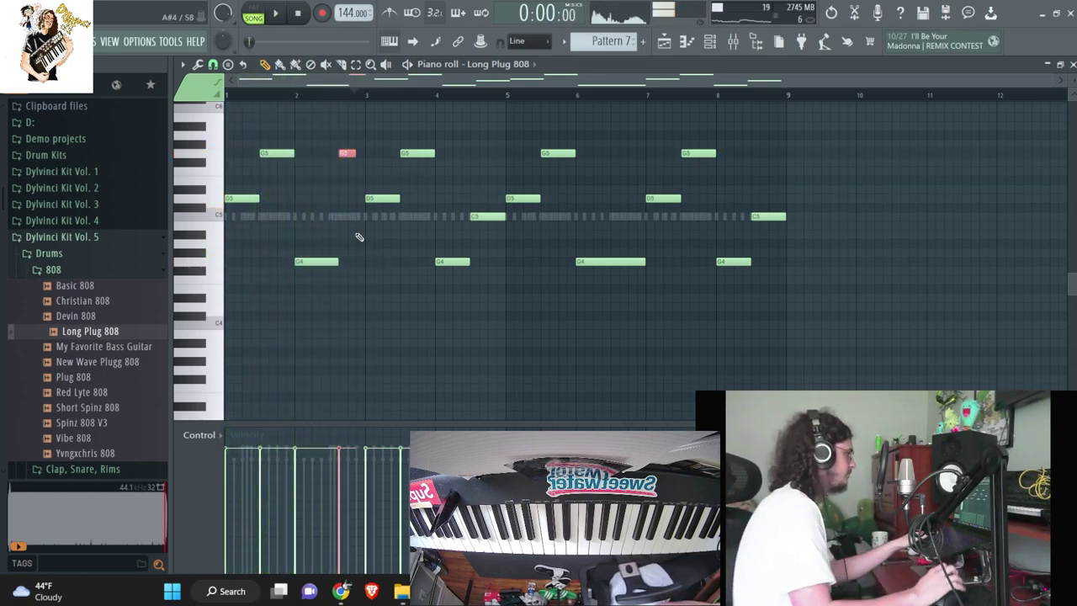
- Try moving the short G5 808 note in bar 2 up to D6 and play the song
left_click(340, 134)
mouse_move(340, 132)
left_mouse_down()
mouse_move(336, 92)
mouse_move(340, 132)
left_mouse_up()
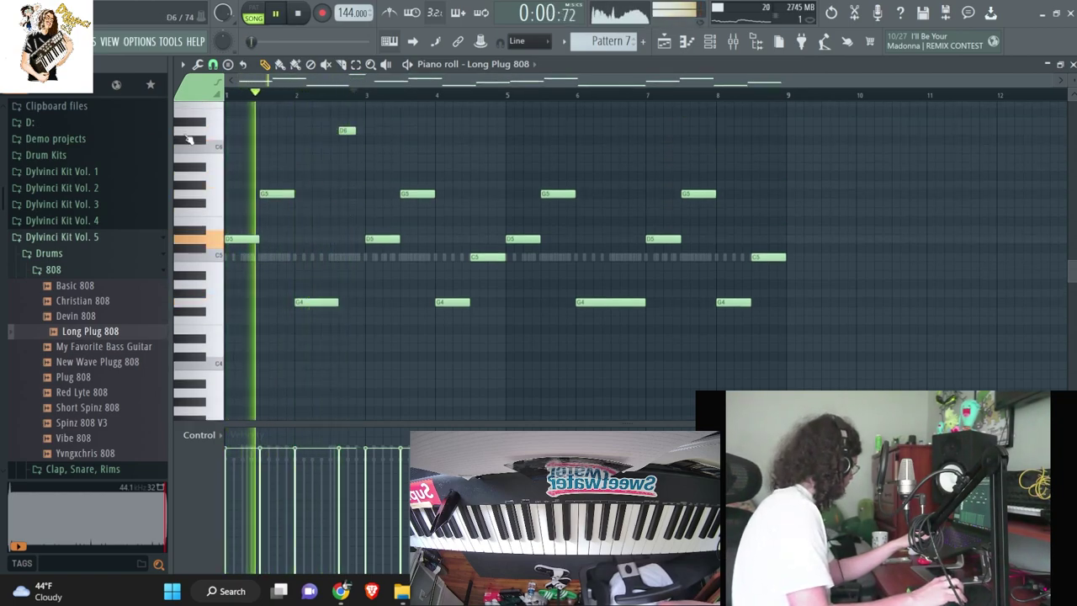
key("space")
key("space")
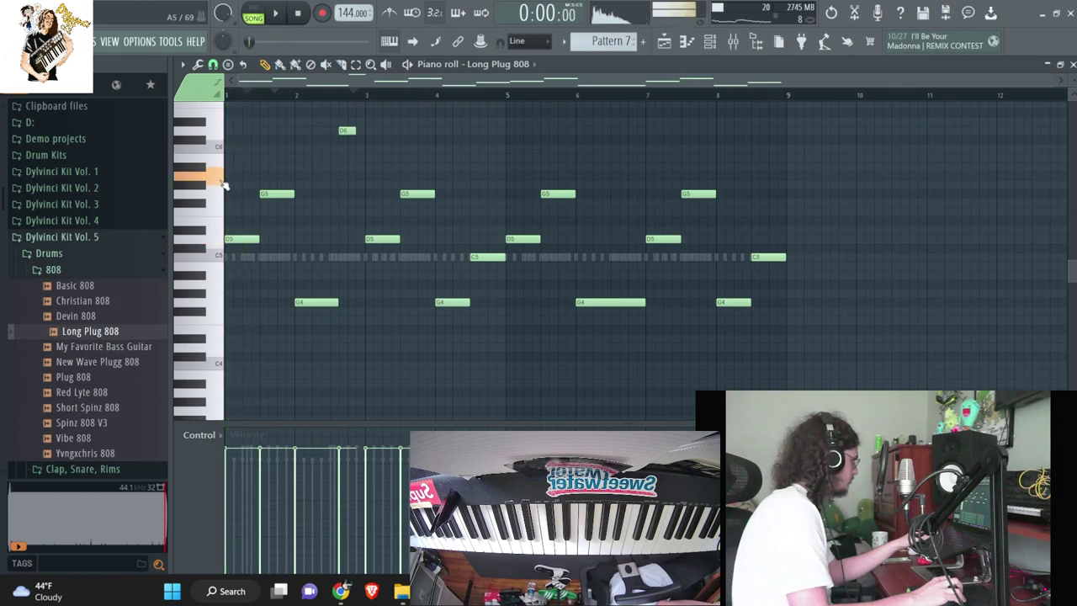
- Move the short 808 note in bar 2 to A5 and add a second A5 note that ends at the bar line
key("space")
left_click_drag(346, 131, 344, 178)
left_click(348, 174, "ctrl")
key("ctrl+b")
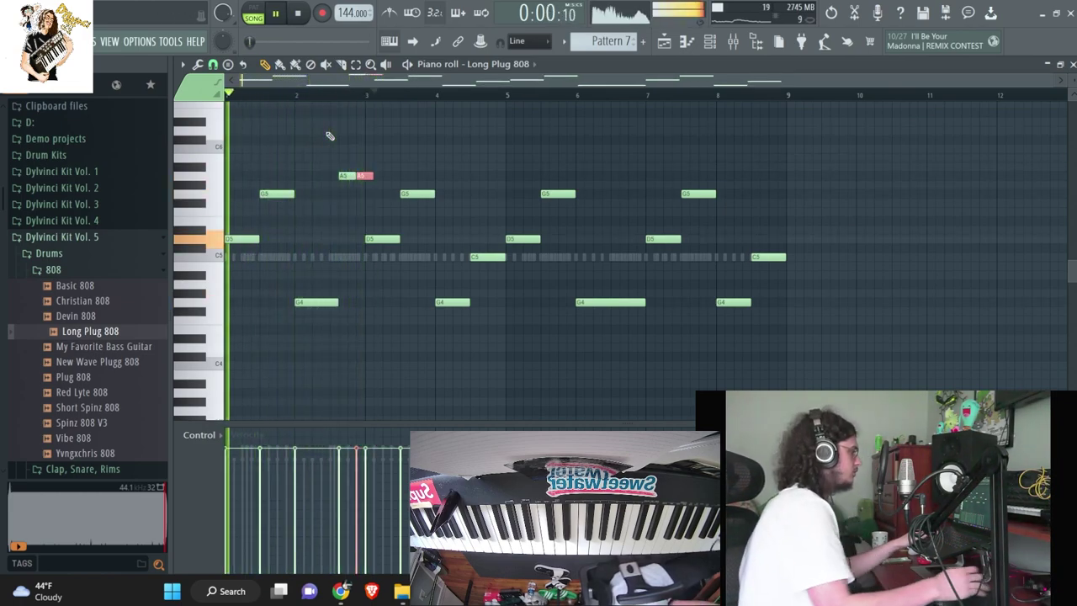
left_click_drag(372, 176, 339, 163)
right_click(509, 156)
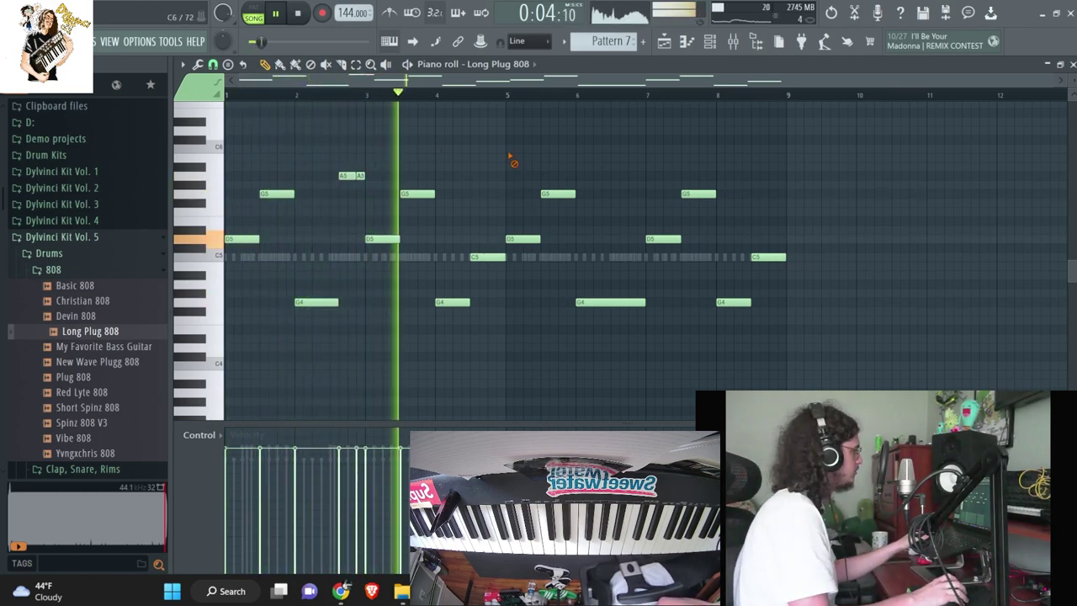
- Split the C5 808 note at the end of bar 4 into two notes and raise both to C6
mouse_move(503, 258)
left_mouse_down()
mouse_move(486, 258)
mouse_move(494, 241)
left_mouse_up()
left_click(495, 258)
key("ctrl+Up")
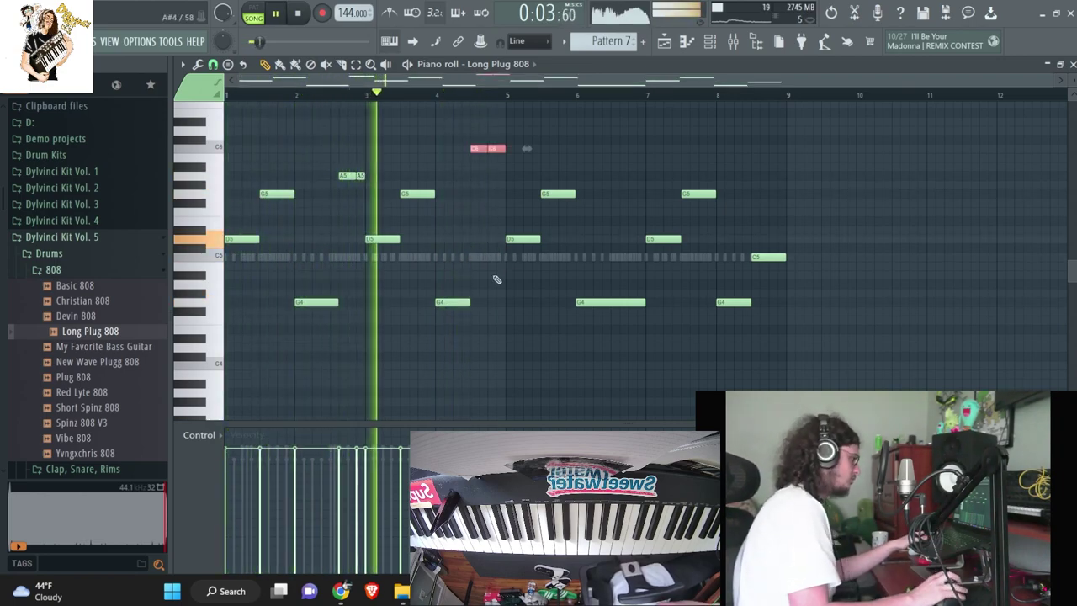
- Delete the 808 notes after bar 4 and duplicate the first four bars into bars 5 to 8
left_click_drag(506, 333, 841, 195)
key("Delete")
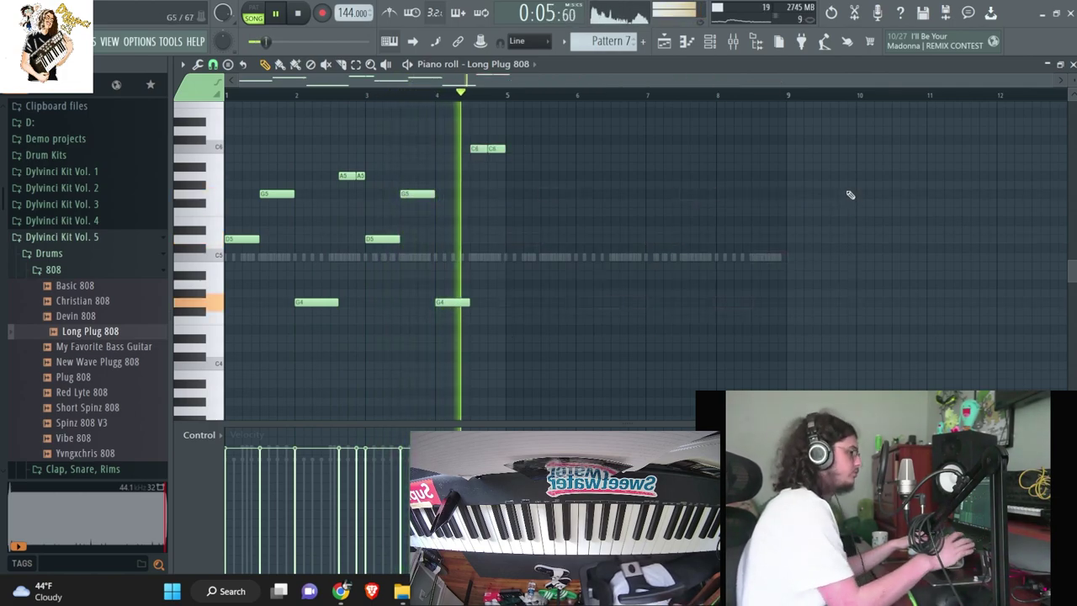
key("ctrl+b")
key("ctrl+d")
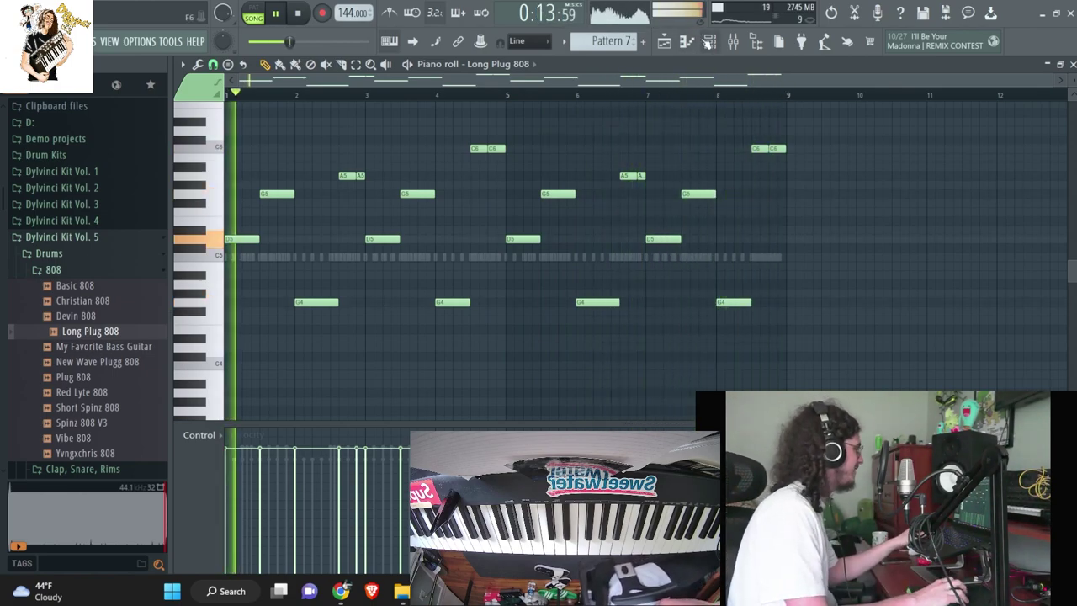
- Fill the 33 Hihat channel in the channel rack every 4 steps
key("F6")
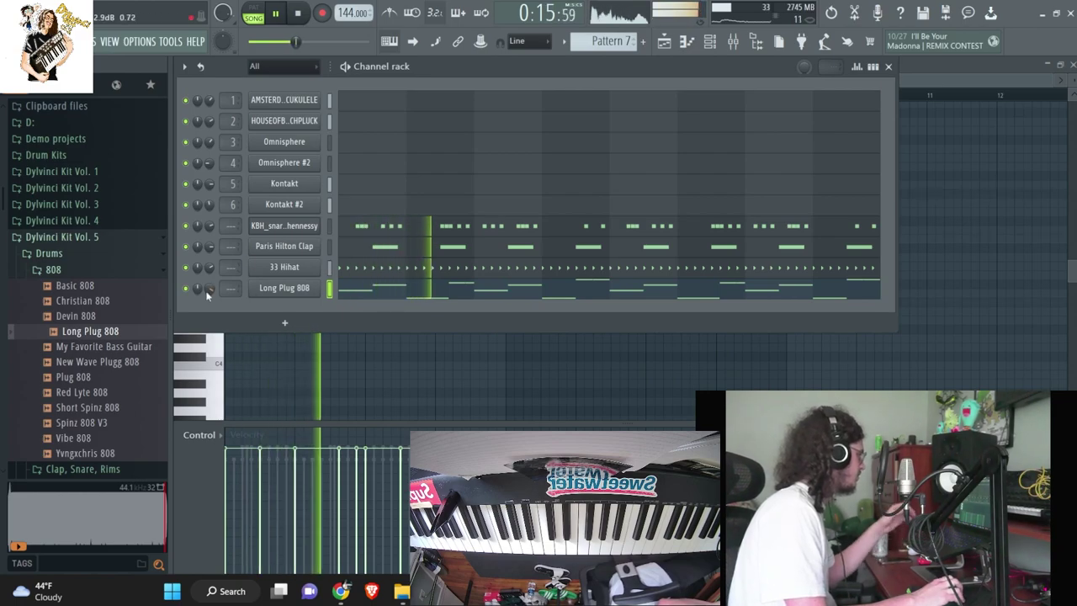
right_click(206, 290)
right_click(270, 266)
left_click(466, 316)
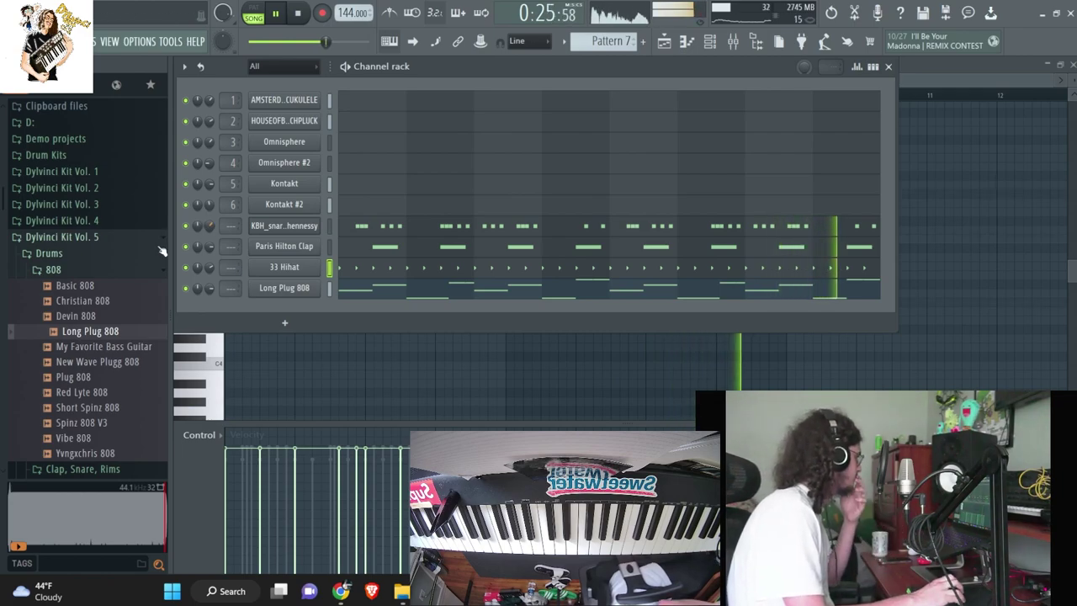
- Replace the Paris Hilton Clap with the Nonchalantt Snare from Dylvinci Kit Vol. 5, copying the clap's pattern into it and muting the clap
left_click(145, 268)
left_click(63, 314)
left_click(74, 347)
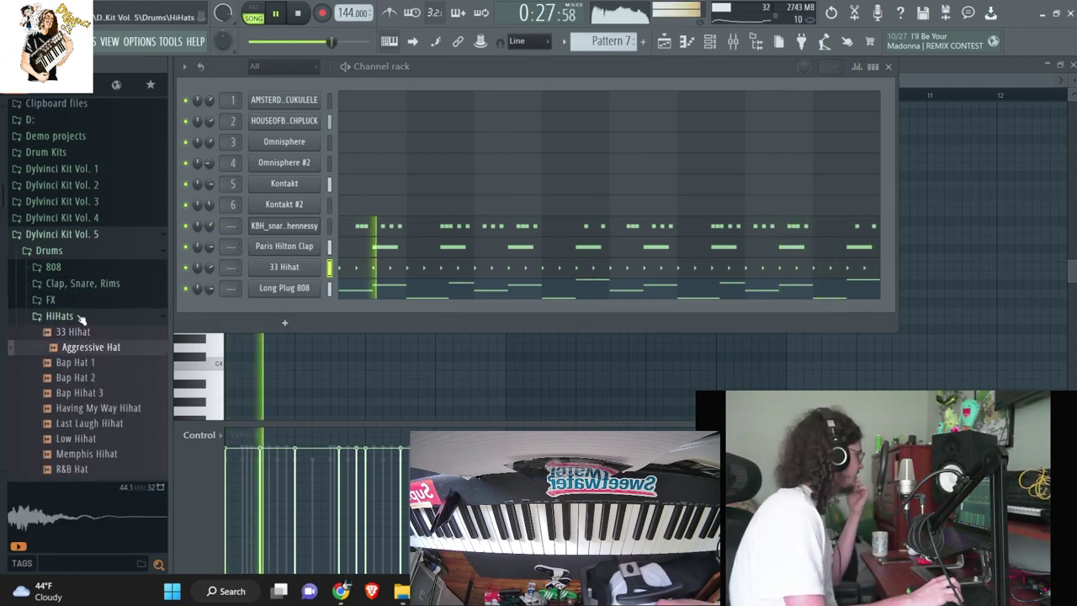
left_click(82, 284)
left_click(86, 381)
left_click(88, 427)
left_click(94, 412)
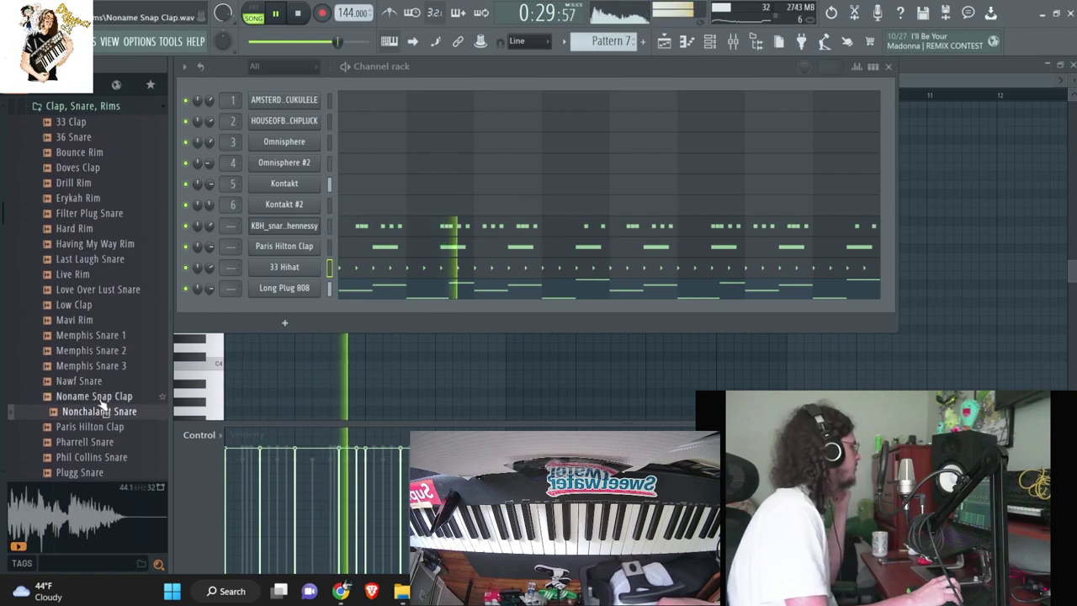
left_click(99, 411)
left_click_drag(100, 411, 329, 252)
key("ctrl+v")
left_click(187, 247)
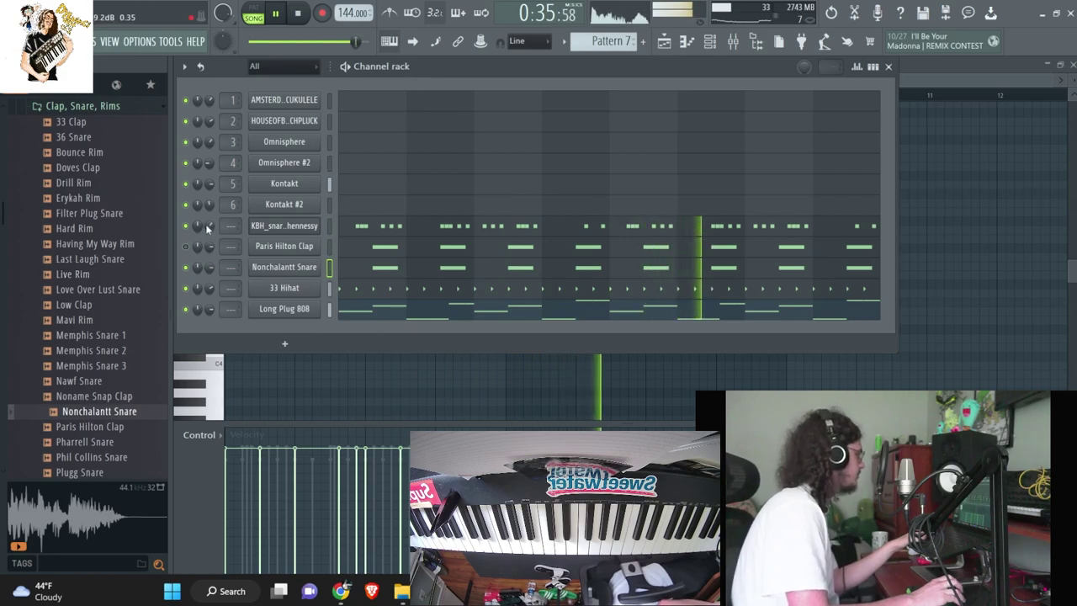
- Compare the 33 Hihat filled every 2 and every 4 steps, and settle on a fill every 8 steps
right_click(252, 288)
left_click(496, 335)
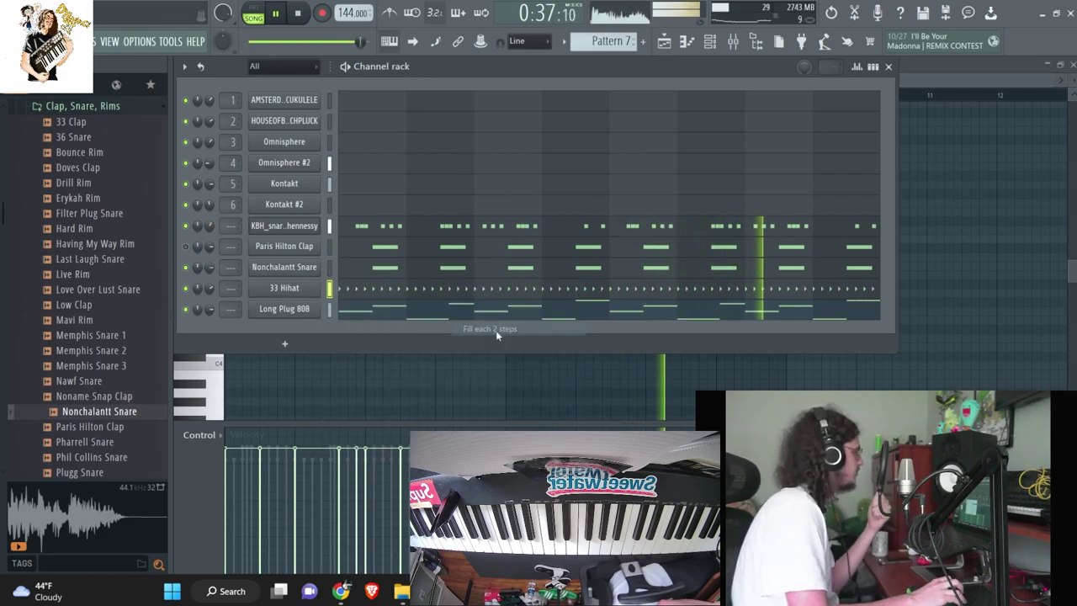
right_click(286, 288)
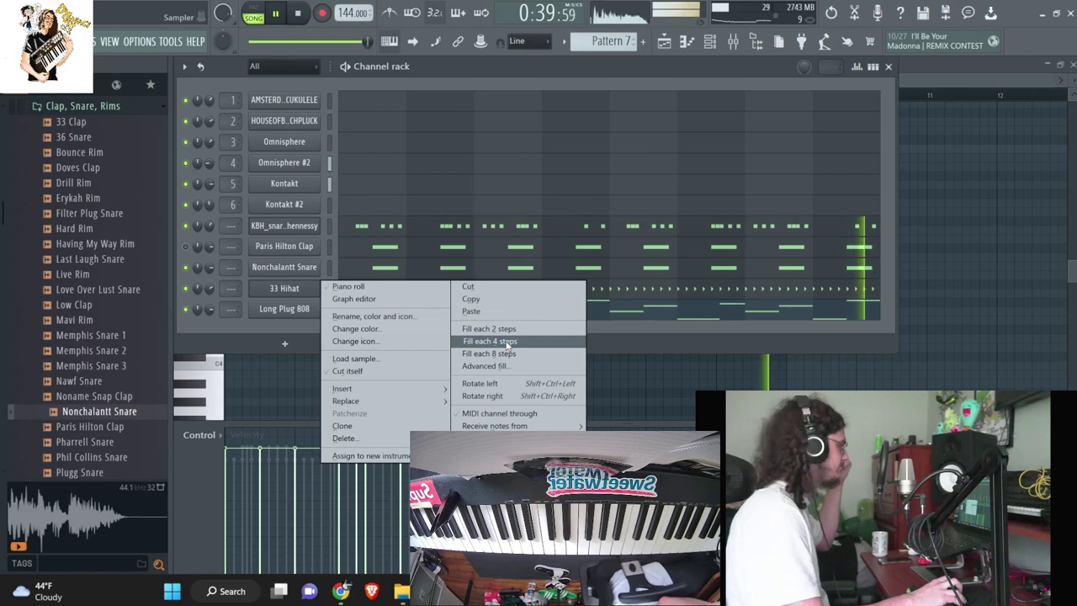
left_click(505, 342)
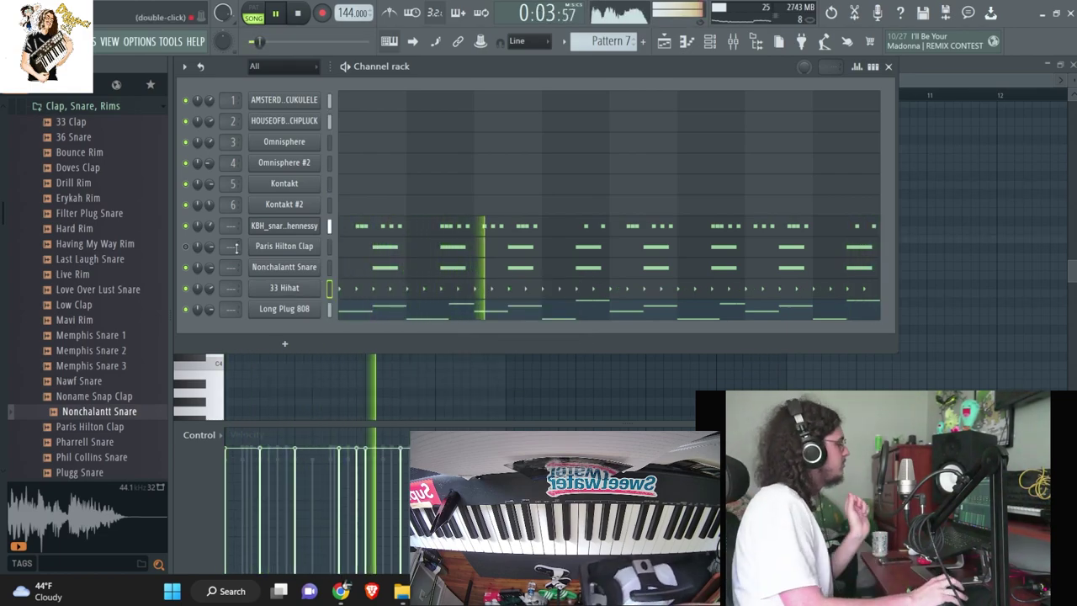
right_click(285, 287)
left_click(505, 353)
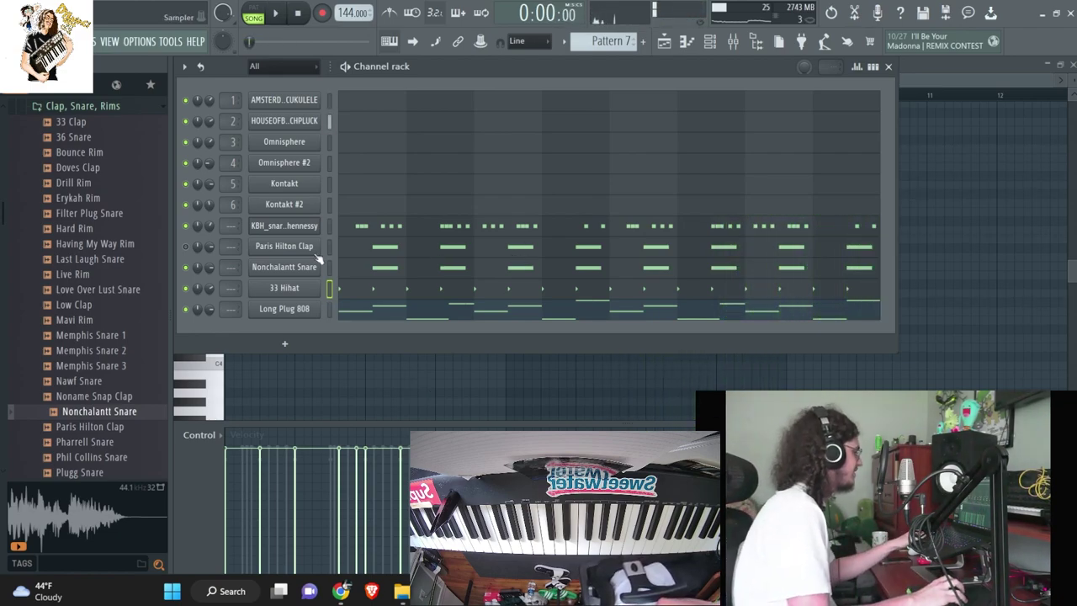
- Lower the 33 Hihat notes to A4 in the piano roll and add a short run of hits at the start of bar 2
left_click(354, 295)
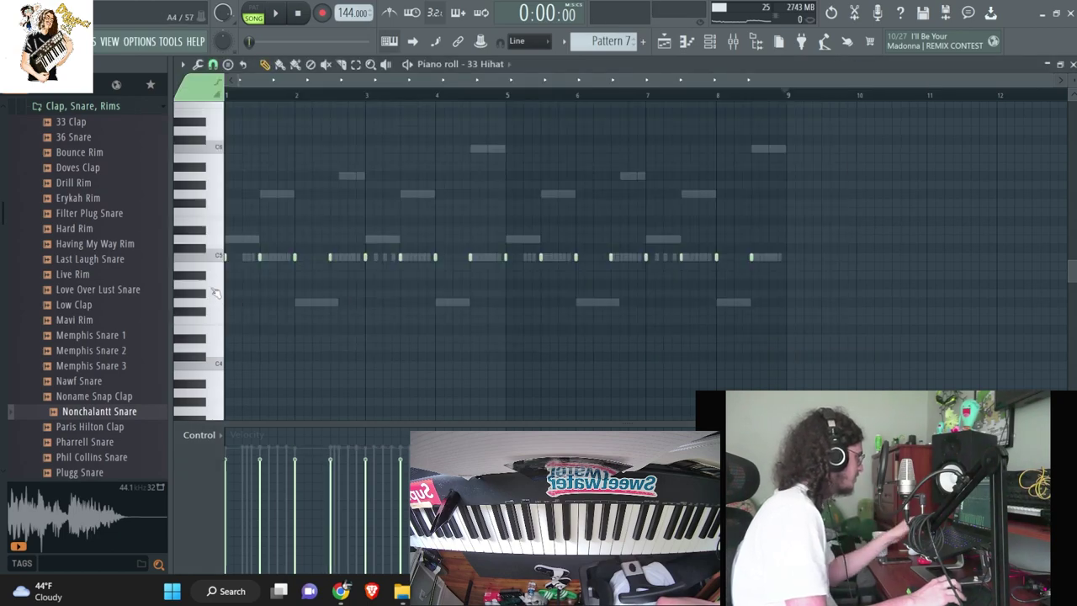
key("space")
key("F6")
key("F6")
key("space")
key("space")
left_click_drag(294, 291, 308, 282)
key("ctrl+b")
key("ctrl+b")
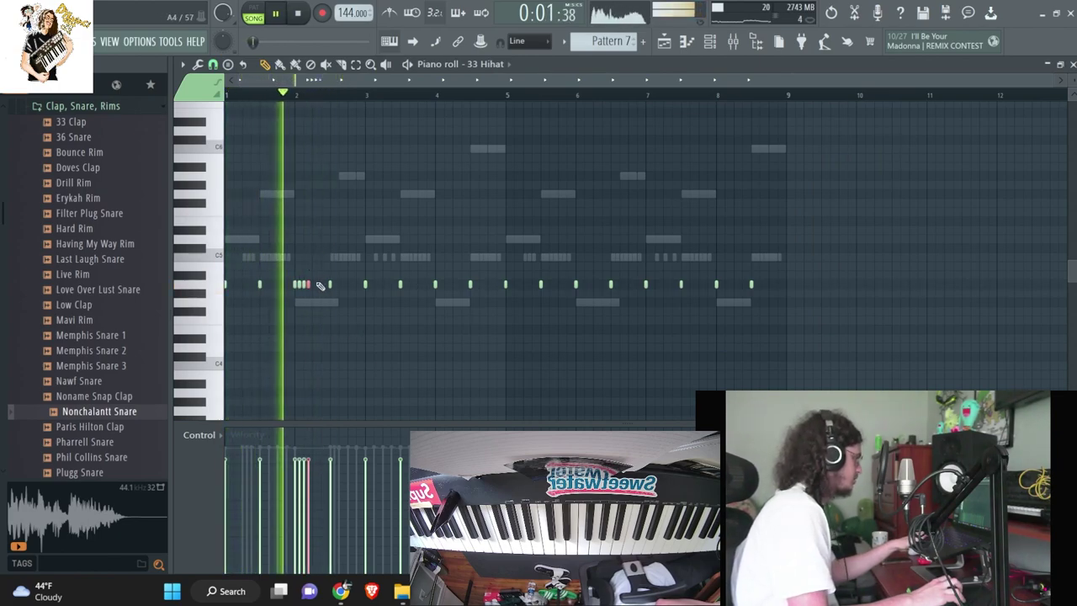
- Add two longer A4 hi-hat notes after the short run in bar 2 and vary their velocities
left_click(315, 286)
left_click(315, 287, "ctrl")
key("ctrl+u")
left_click(312, 295, "ctrl")
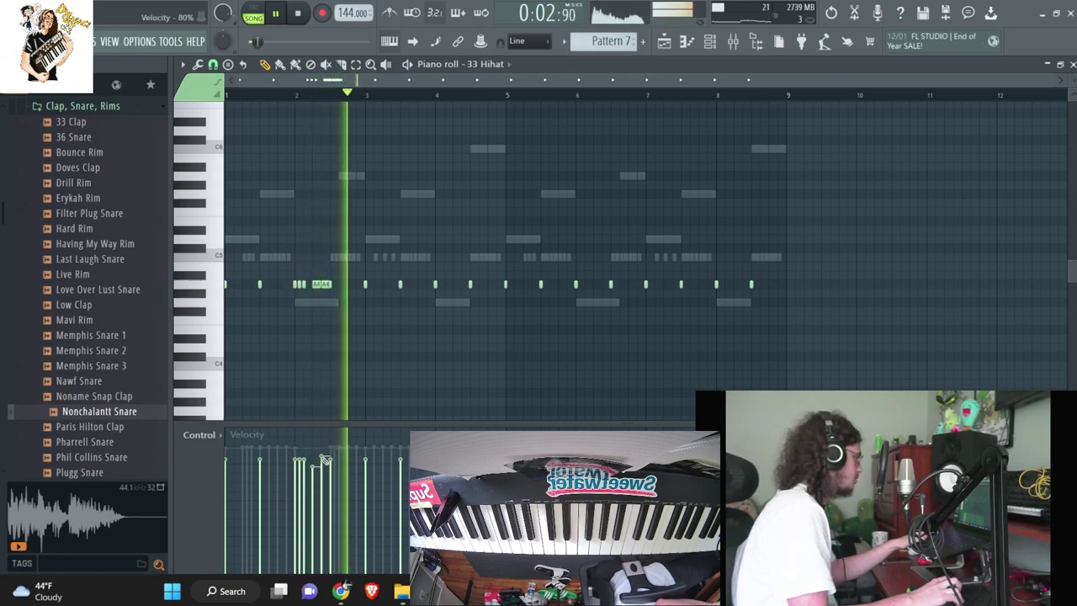
- Fill the rest of bar 2 with a long A4 hi-hat note and replace everything after it with one copy of the two-bar pattern
key("space")
left_click_drag(818, 298, 370, 292)
key("ctrl+b")
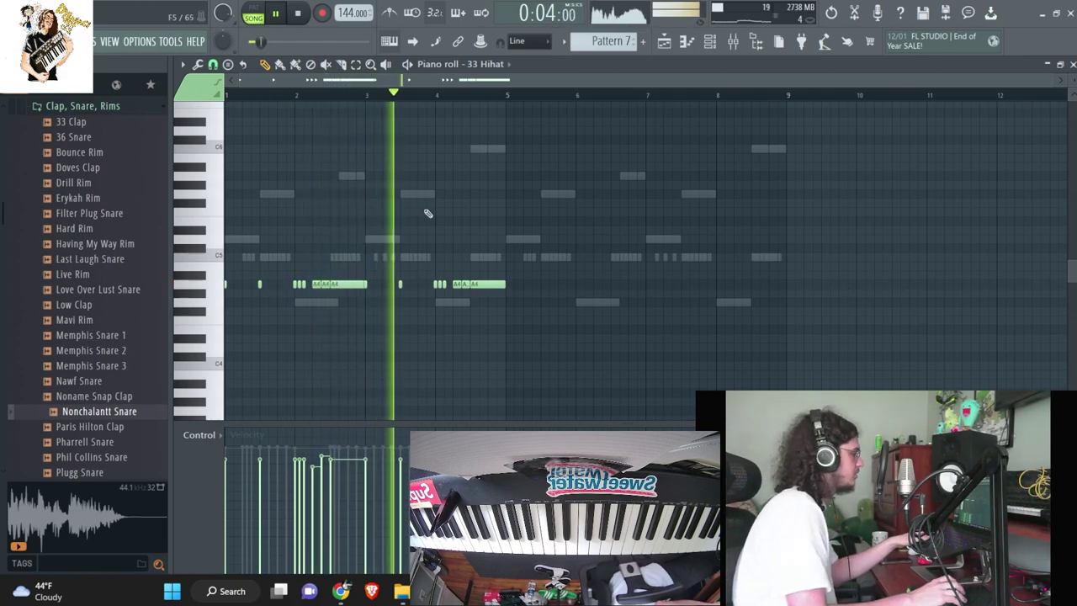
- Audition the kit's open hats, add Clean Open as a new channel and open its piano roll
key("F6")
scroll(82, 234, "up", 5)
key("space")
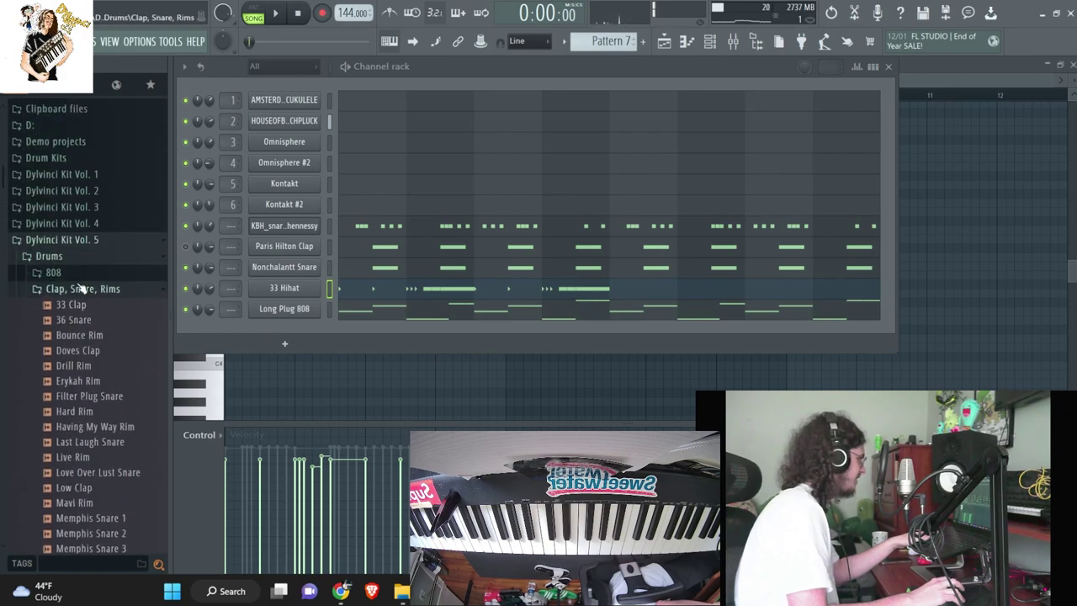
left_click(82, 288)
left_click(71, 324)
left_click(63, 386)
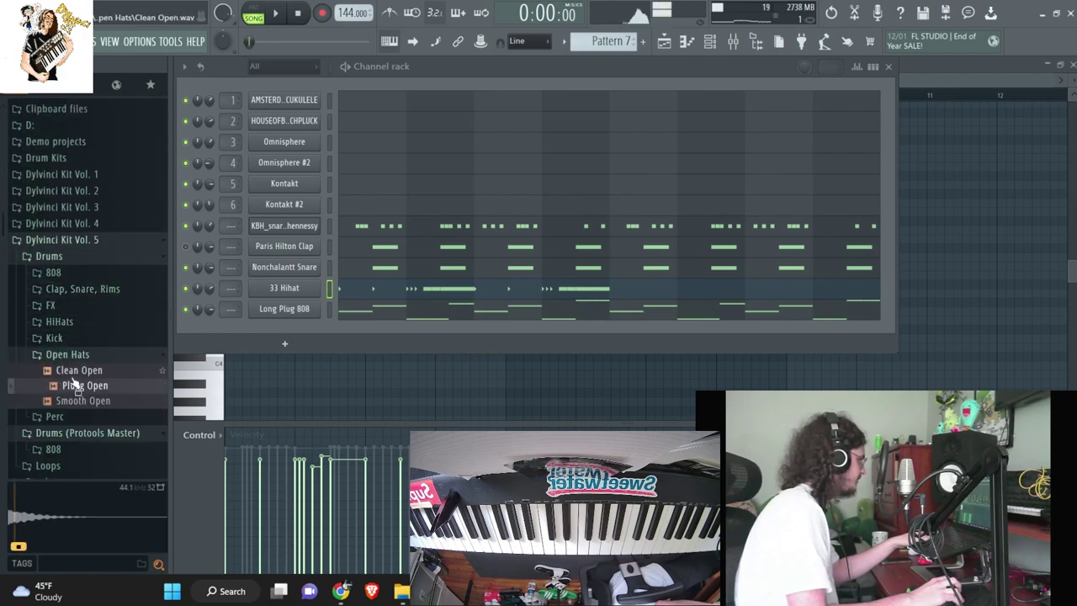
left_click(79, 370)
left_click_drag(79, 371, 370, 337)
left_click(370, 335)
left_click(376, 310)
- Place a short C5 Clean Open note near the end of bars 2, 4, 6 and 8 with lowered velocity
left_click_drag(342, 254, 352, 255)
key("space")
left_click_drag(497, 272, 490, 255)
left_click_drag(308, 269, 547, 206)
left_click_drag(517, 255, 490, 256)
key("ctrl+d")
left_click_drag(323, 490, 505, 486)
key("ctrl+b")
left_click_drag(502, 255, 623, 245)
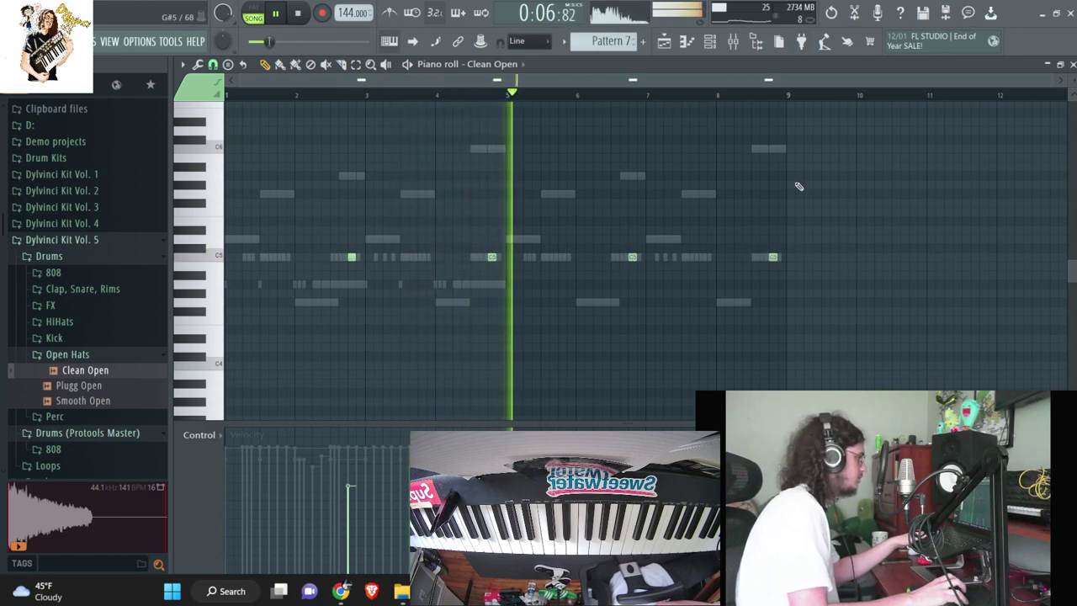
- Replace Clean Open with a trimmed Smooth Open sample and enable its volume envelope with zero attack, full hold and zero sustain
key("F6")
left_click_drag(72, 389, 282, 329)
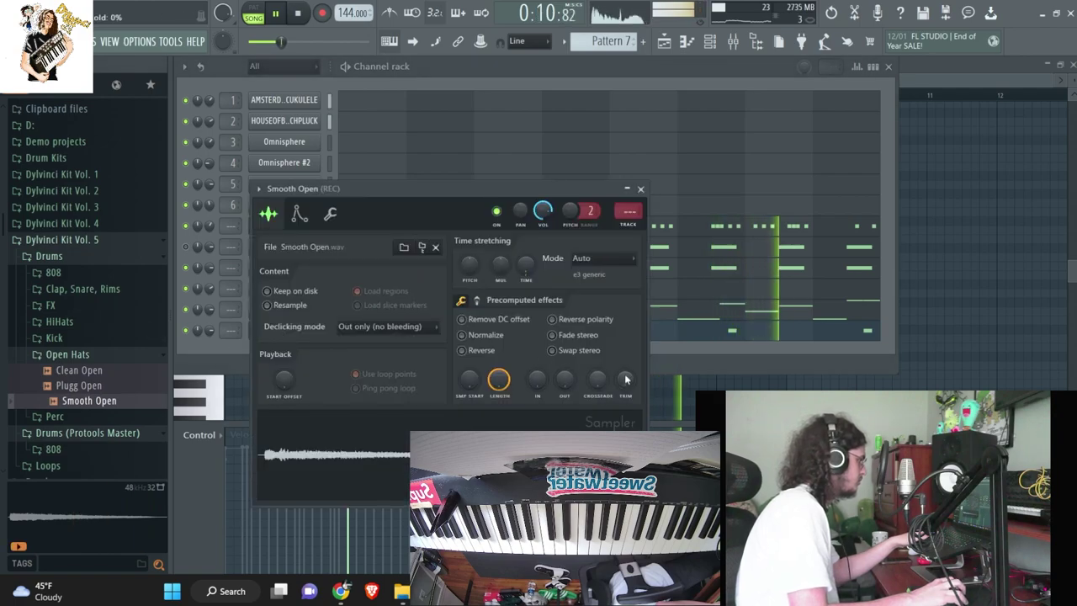
left_click(299, 214)
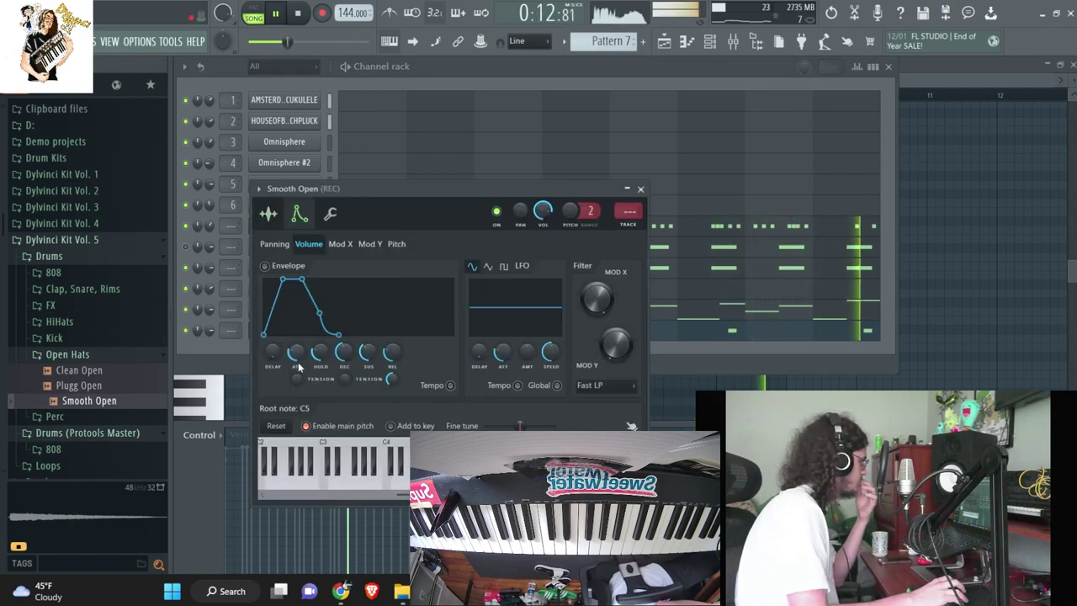
left_click_drag(296, 353, 320, 311)
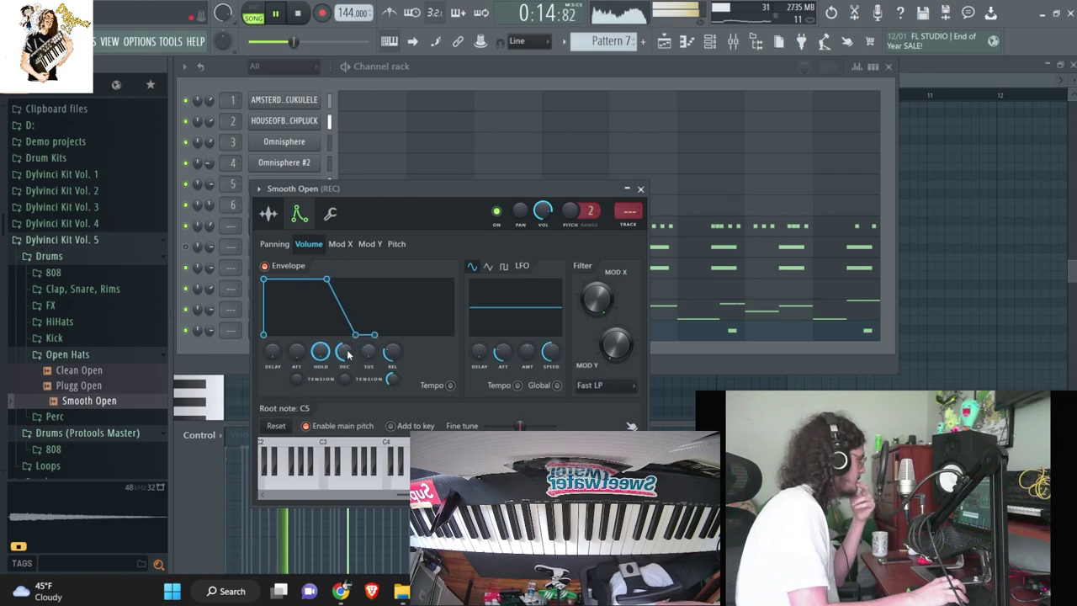
left_click(973, 354)
- Lengthen the four Smooth Open notes to the end of their bars and raise their velocities
left_click_drag(941, 362, 303, 216)
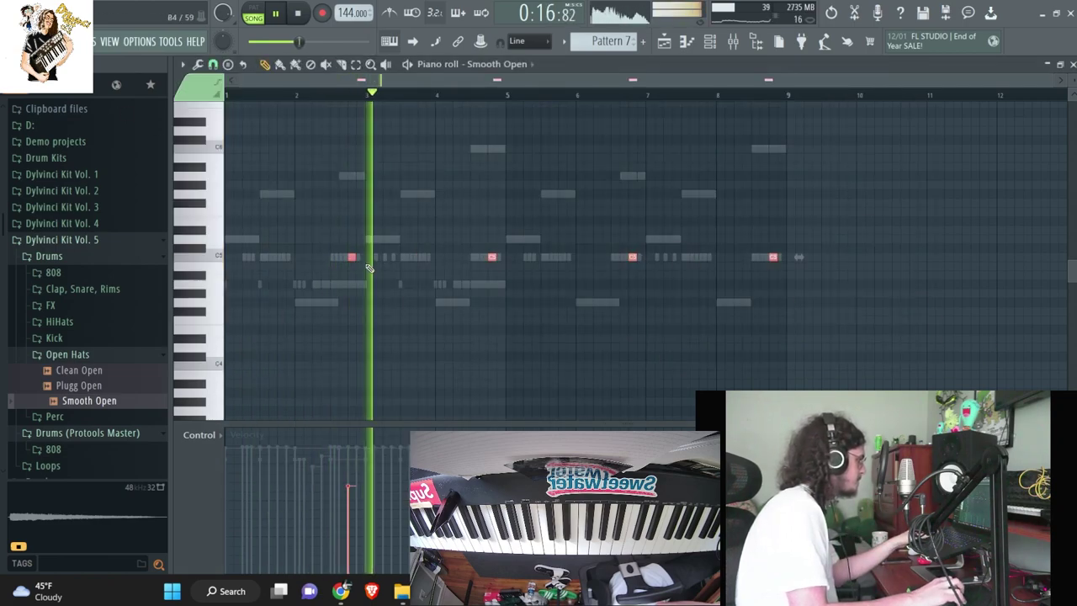
left_click_drag(359, 258, 371, 258)
key("ctrl+d")
key("ctrl+a")
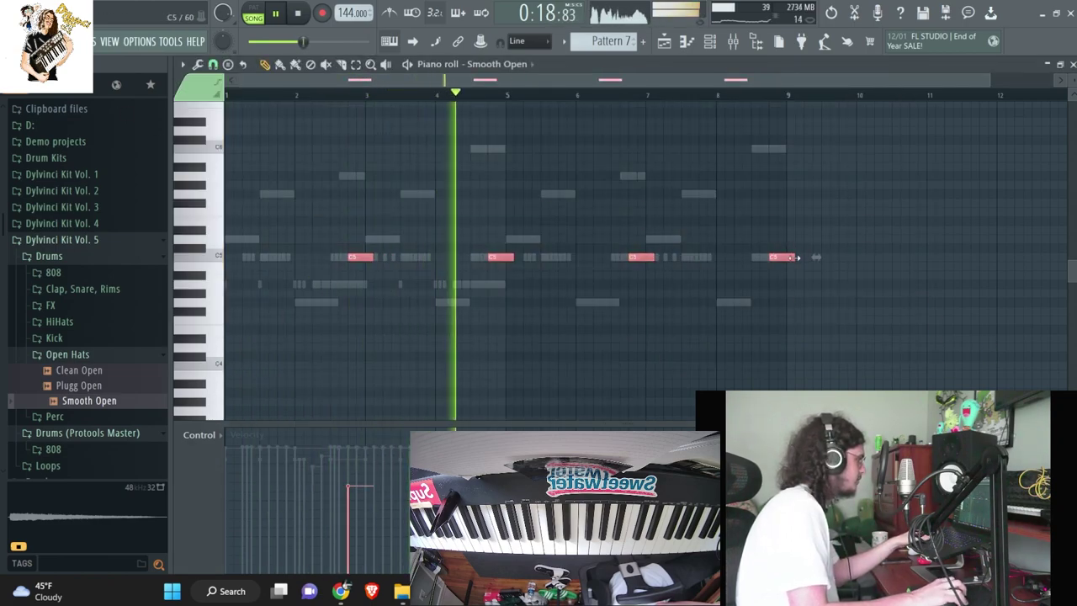
left_click_drag(793, 257, 785, 258)
key("ctrl+d")
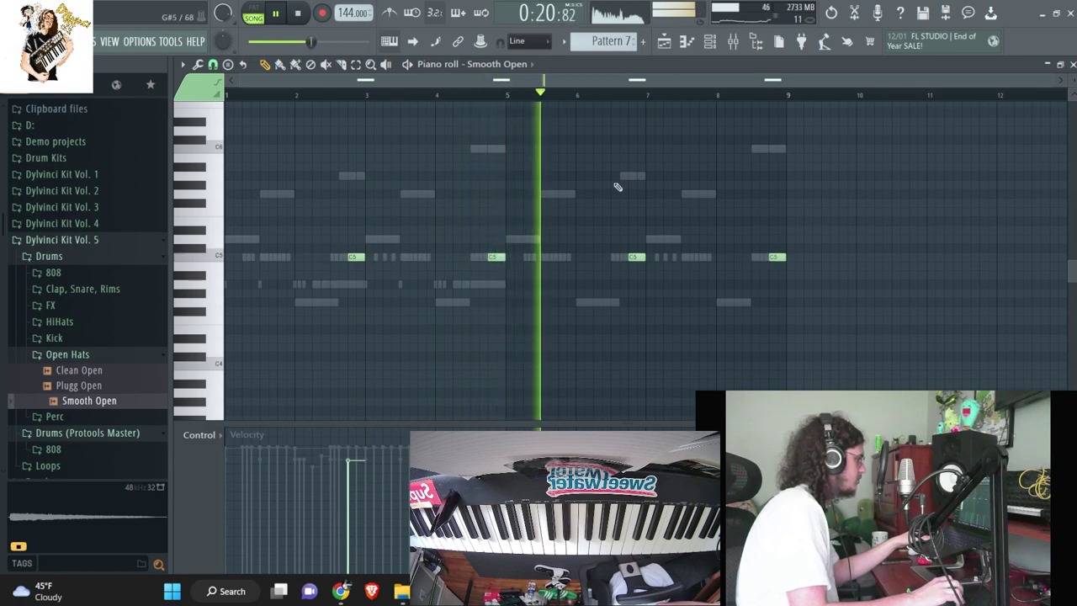
- Check the Smooth Open channel's sample settings
key("F6")
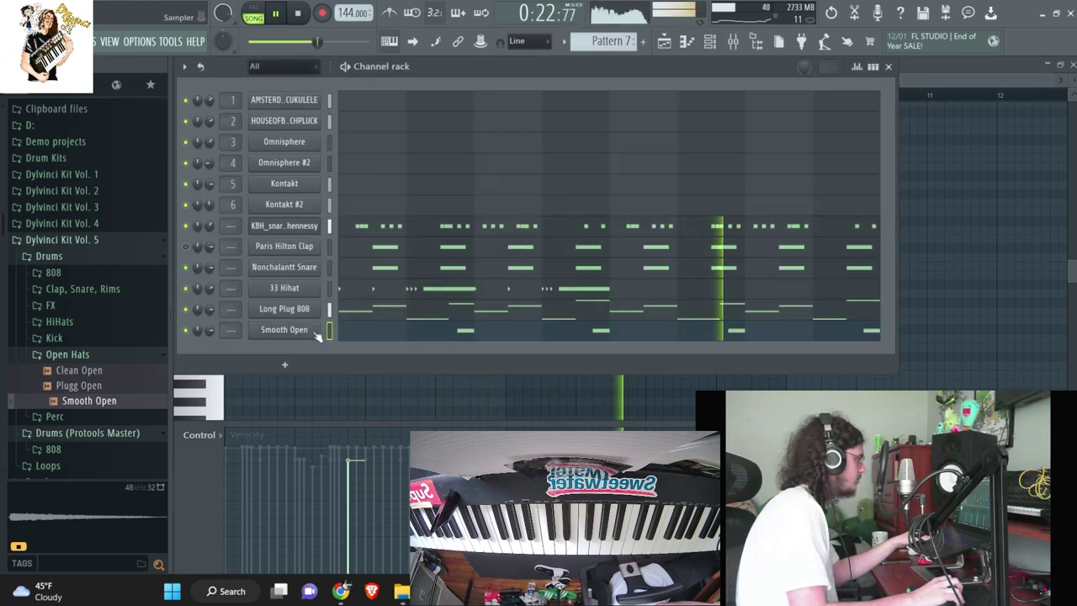
left_click(313, 329)
left_click(269, 215)
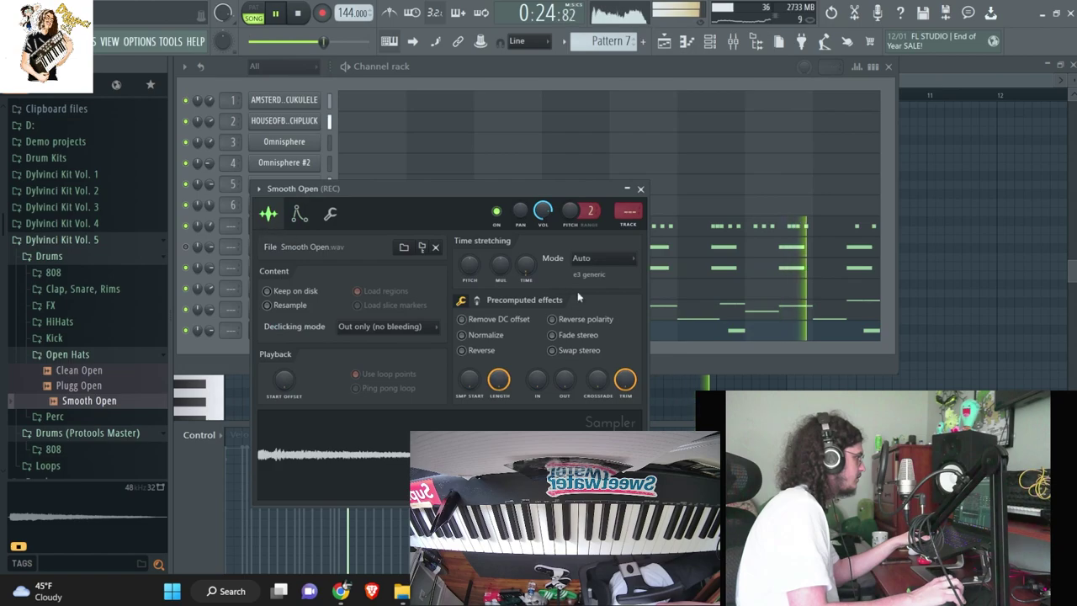
- Load the Pitchwheel effect into slot 3 of the REC mixer track and set its pitch shift to 2.0
left_click(665, 44)
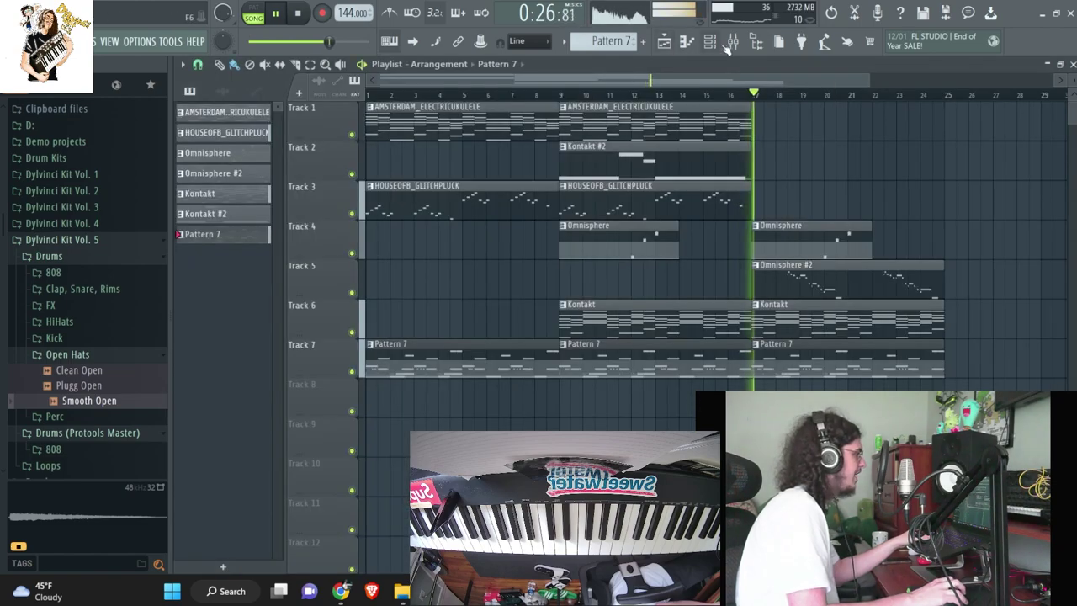
left_click(733, 43)
left_click_drag(421, 308, 776, 227)
key("space")
left_click(1002, 265)
mouse_move(1024, 283)
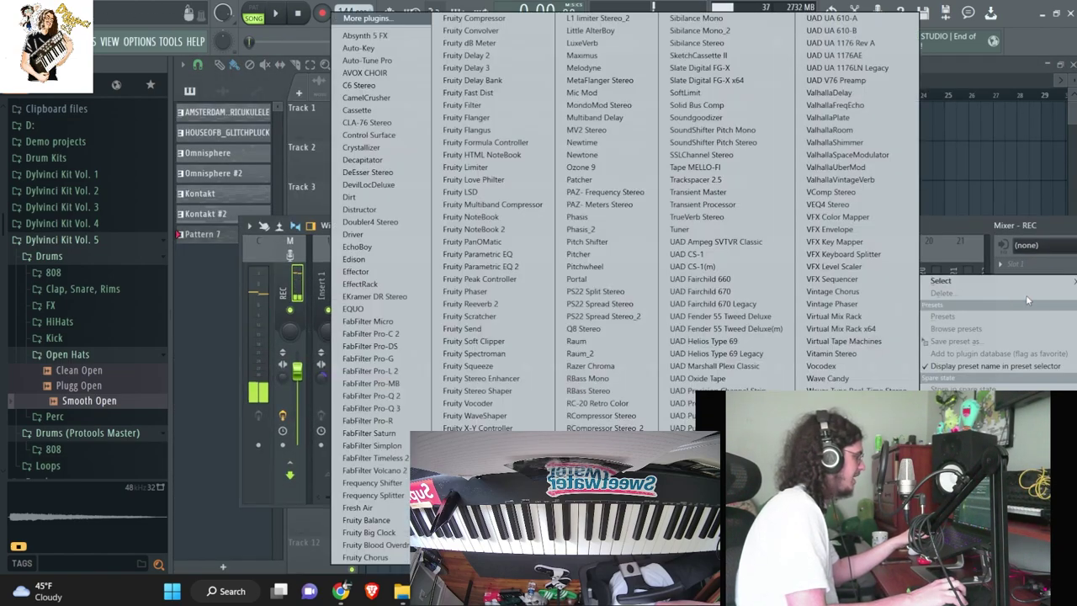
left_click(627, 266)
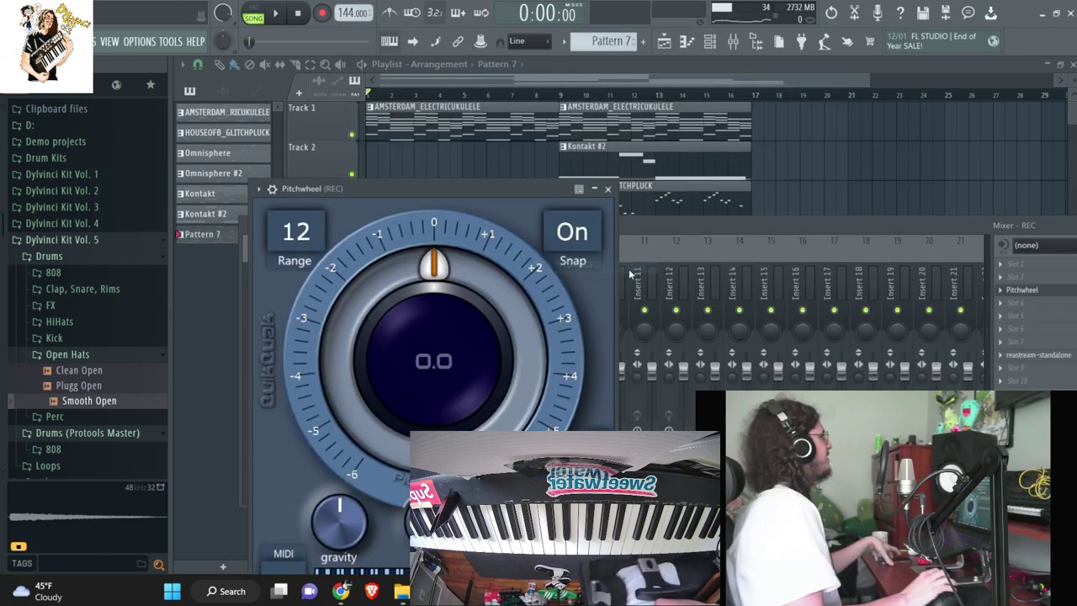
left_click(525, 328)
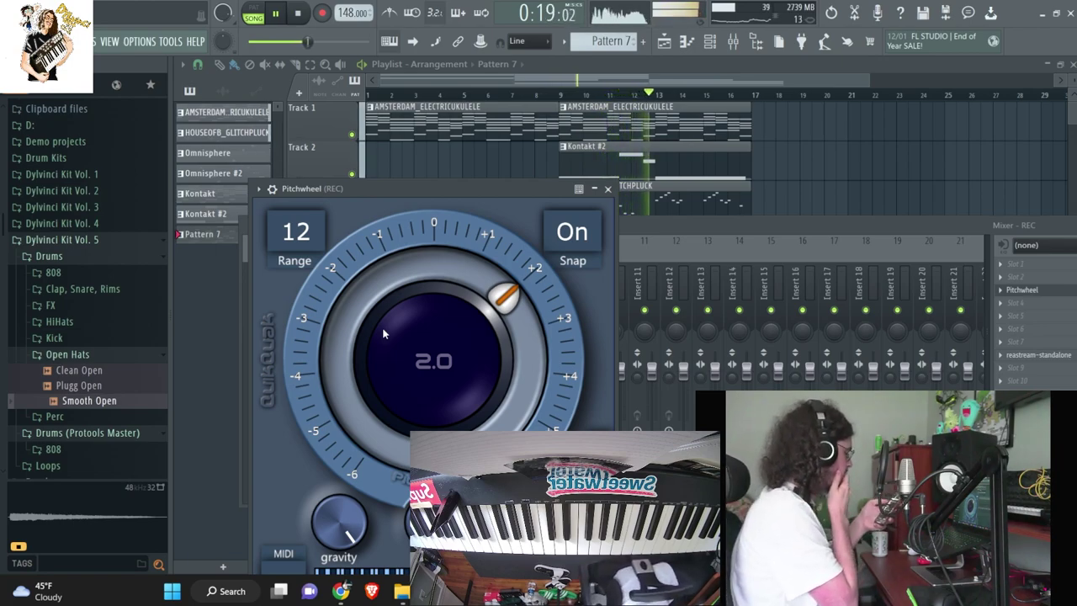
- Remove the Pitchwheel effect from the REC mixer track
scroll(470, 326, "down", 1)
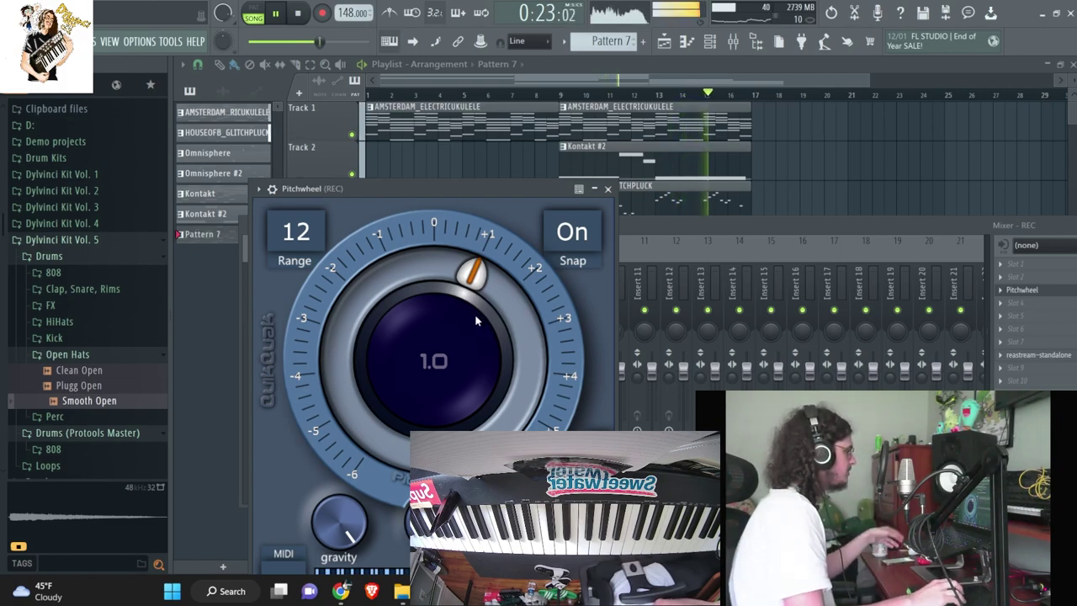
left_click_drag(476, 317, 590, 287)
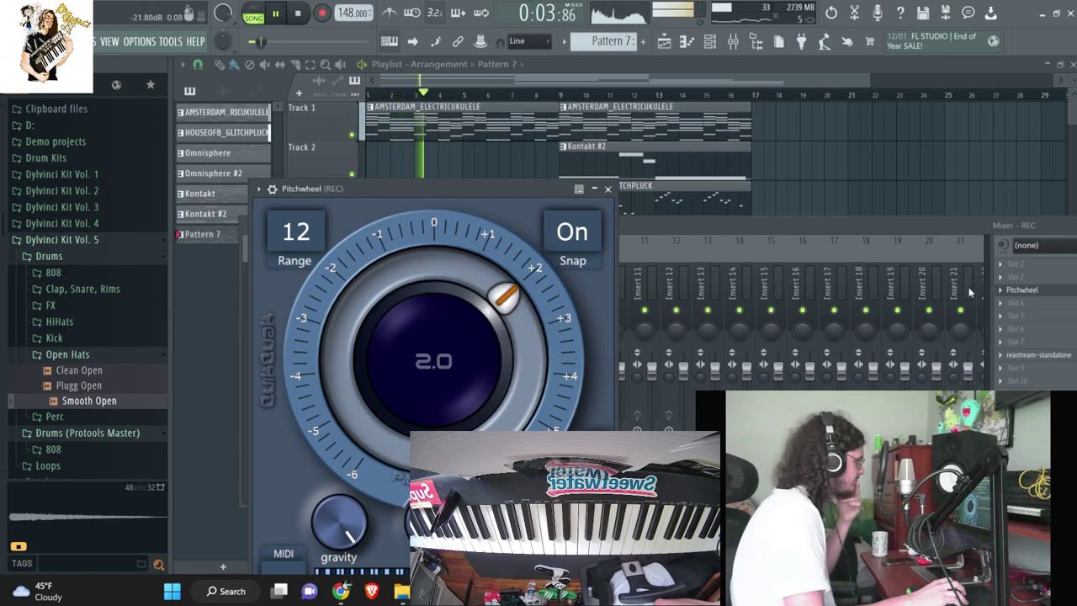
left_click(1002, 291)
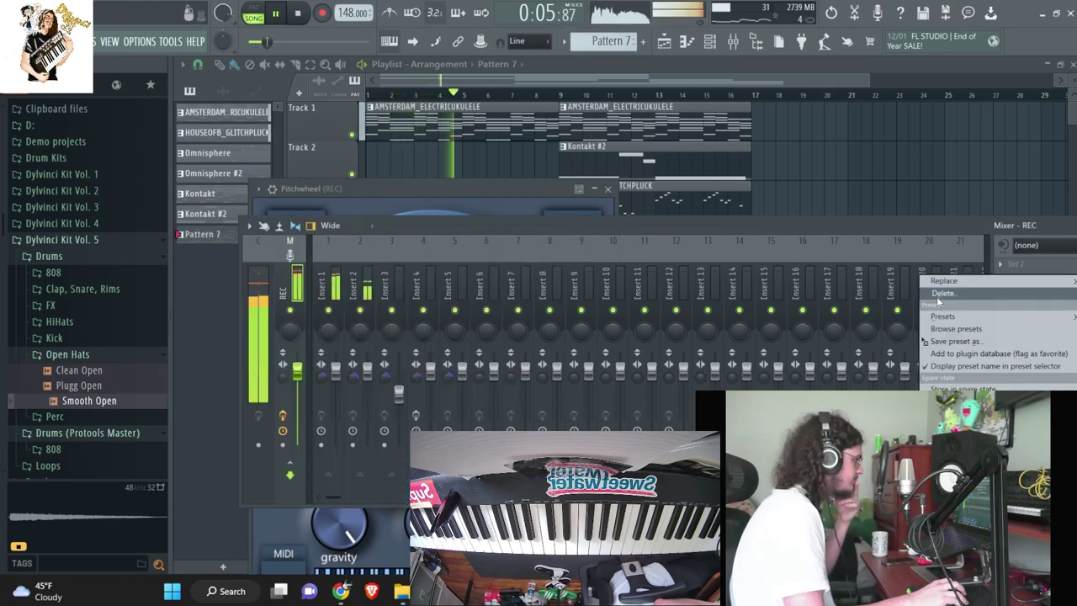
left_click(942, 292)
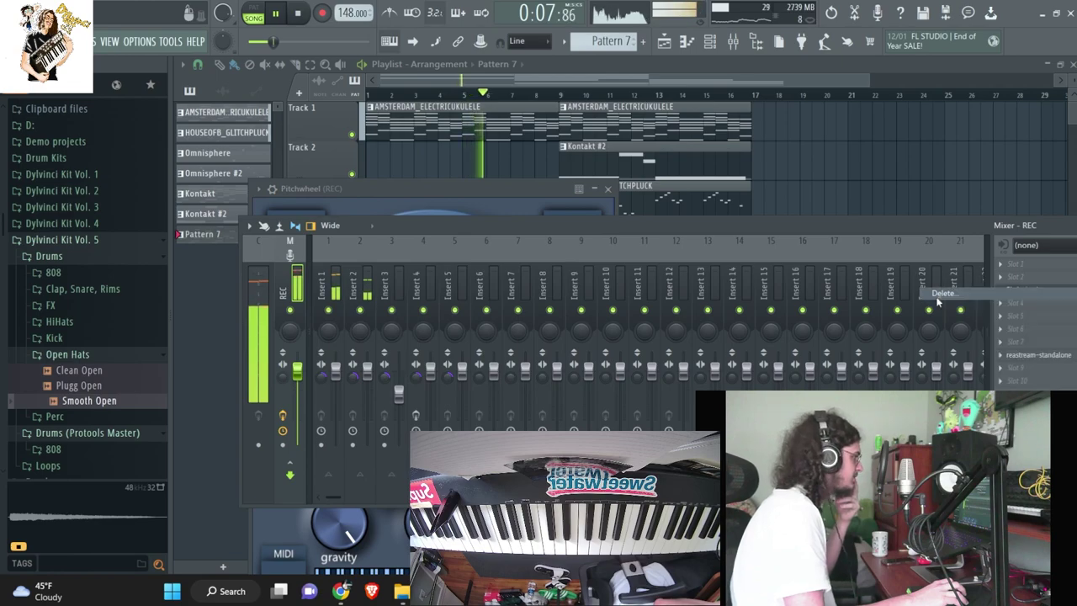
left_click(581, 335)
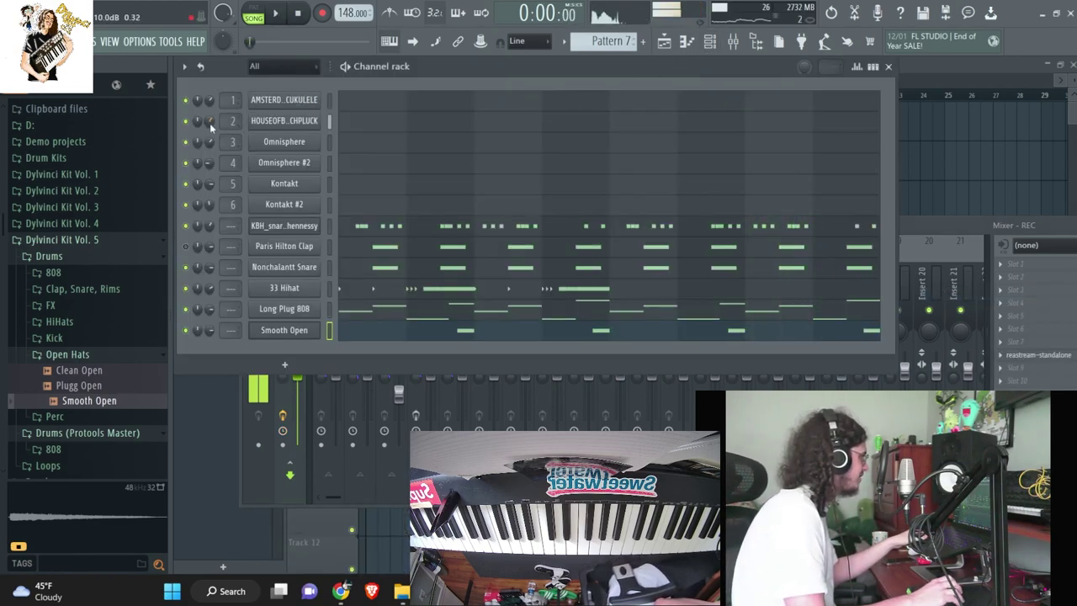
- Delete the Paris Hilton Clap channel from the channel rack
scroll(95, 168, "up", 5)
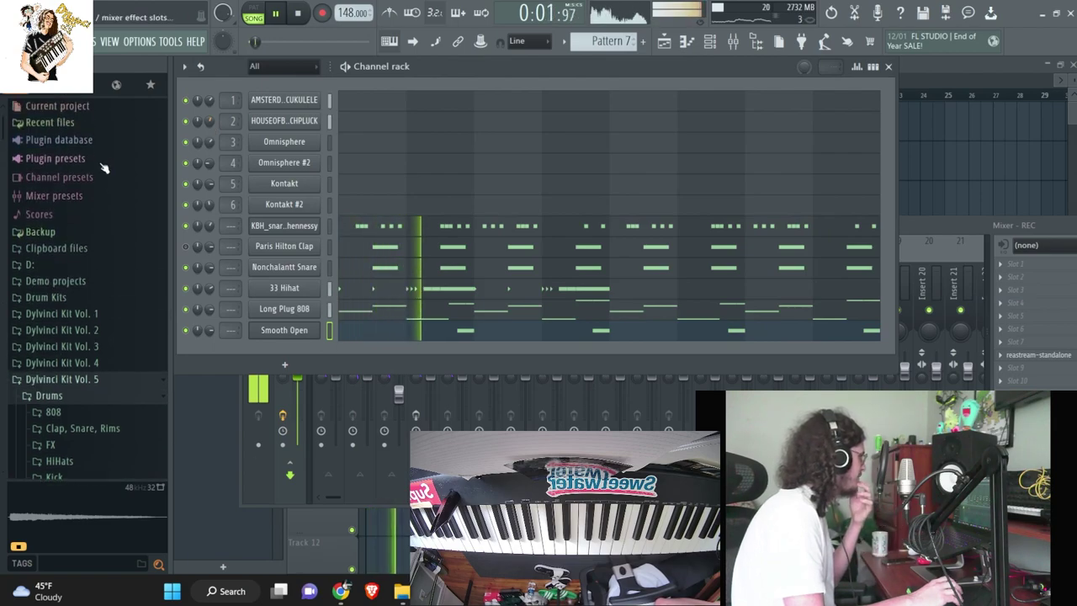
left_click(92, 140)
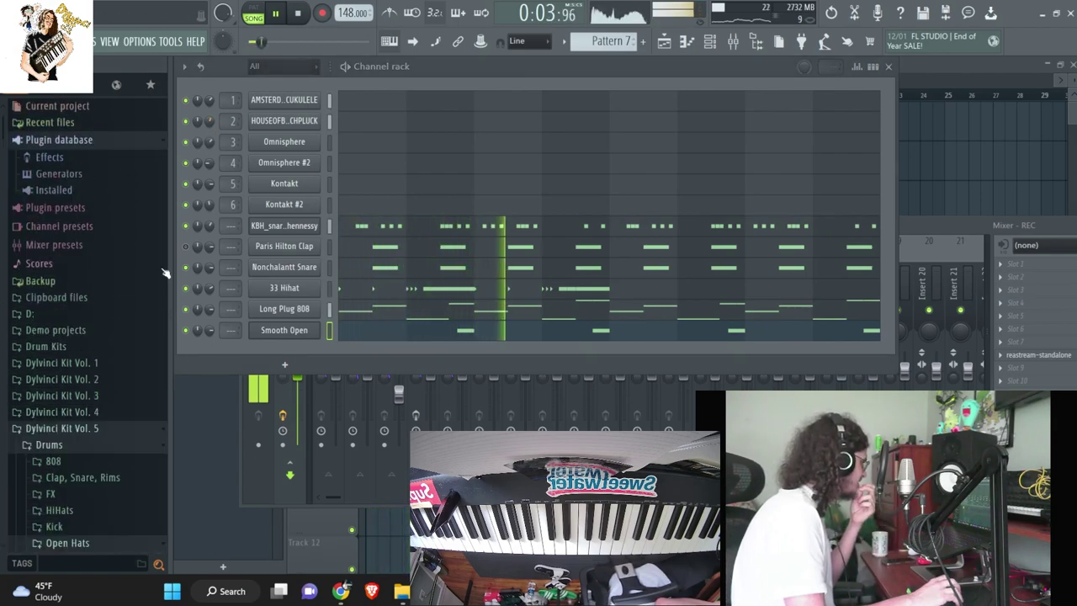
right_click(312, 245)
left_click(362, 396)
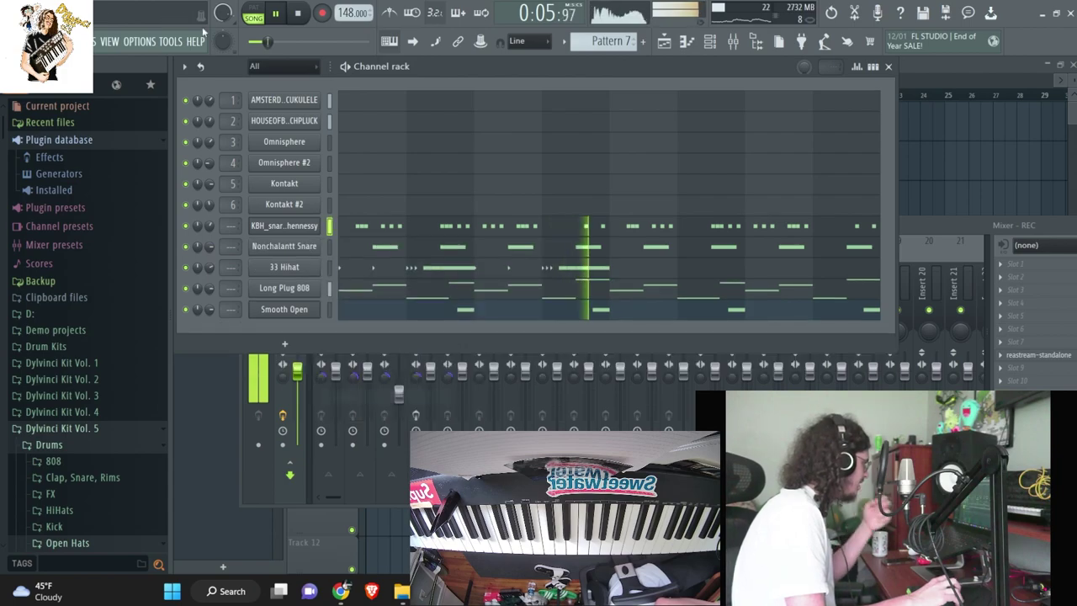
- Clone Pattern 7 and fill the clone's 33 Hihat channel with a hit every two steps
left_click(567, 40)
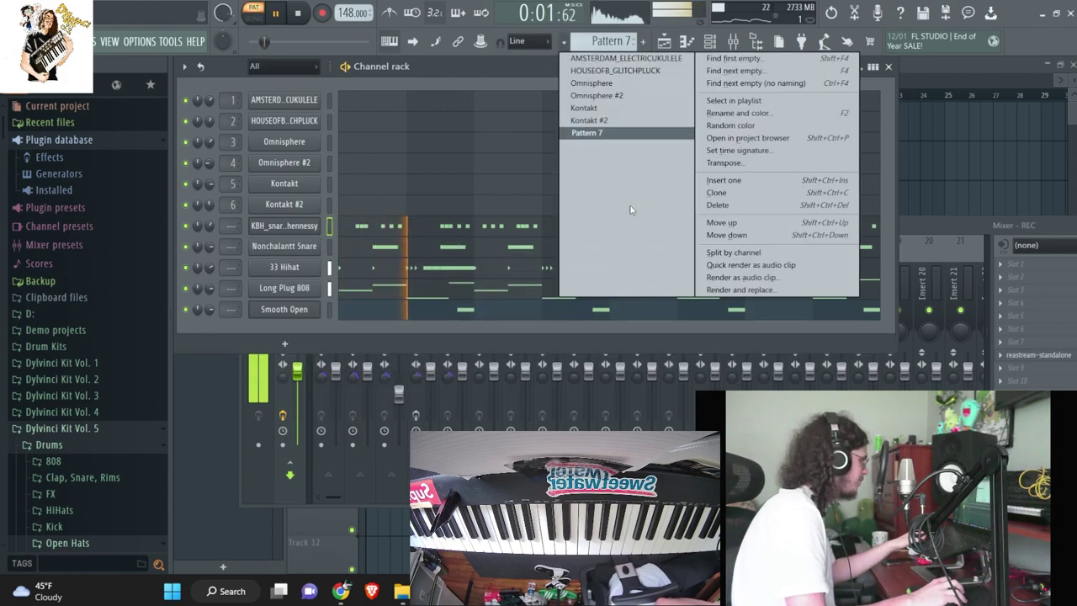
left_click(740, 184)
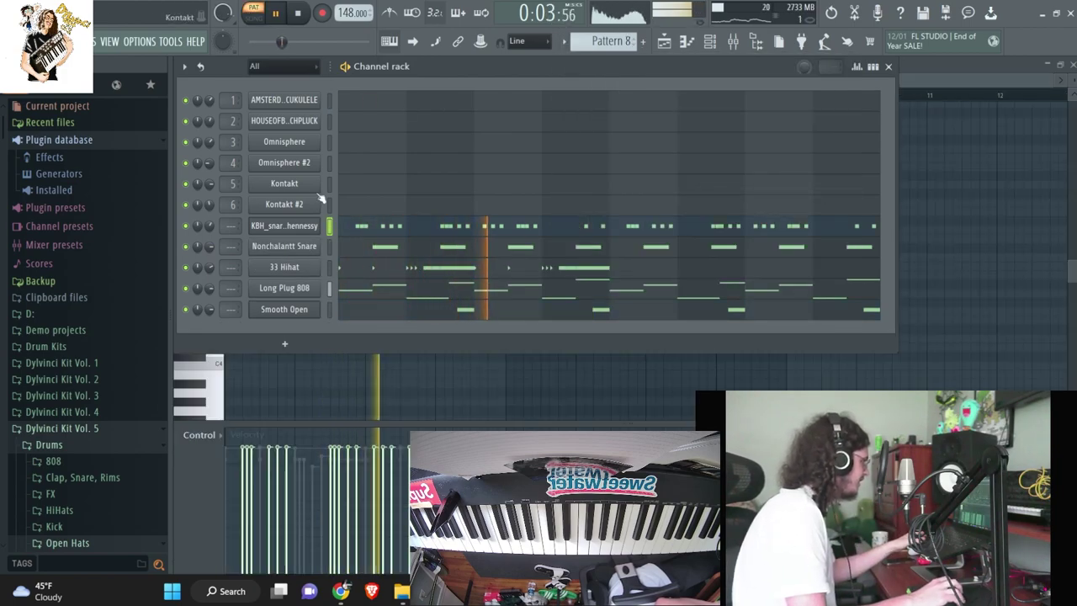
right_click(294, 267)
left_click(482, 309)
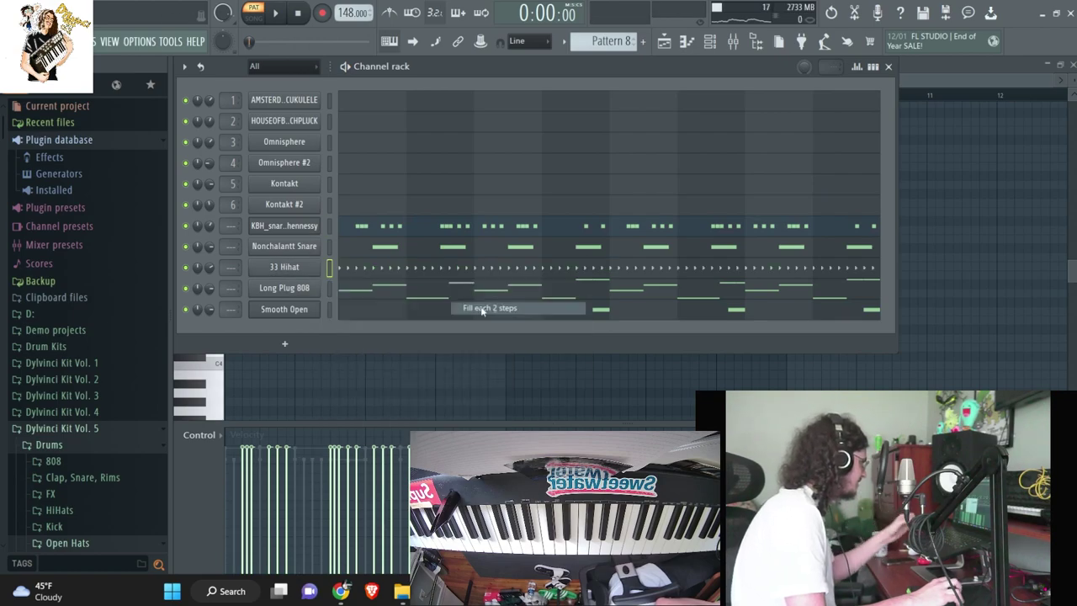
- In Pattern 8's Long Plug 808 part, shorten the G5 and G4 notes in bars 1–2 and shift the G5, G4 and C6 notes in bars 3–4 later
left_click(386, 292)
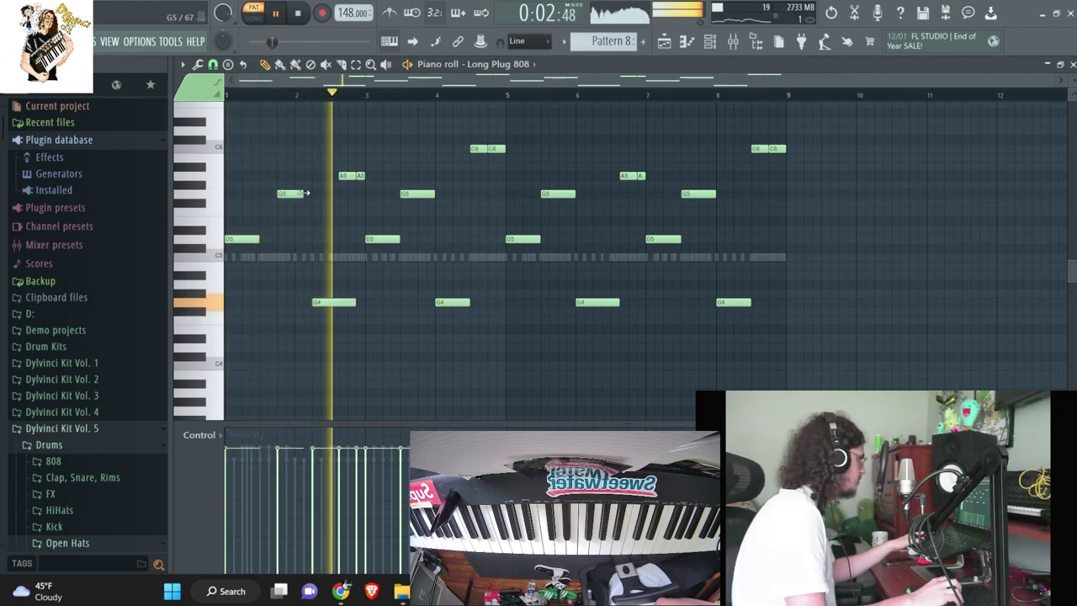
left_click_drag(354, 302, 338, 303)
key("space")
key("space")
left_click_drag(417, 194, 434, 195)
left_click_drag(445, 302, 458, 299)
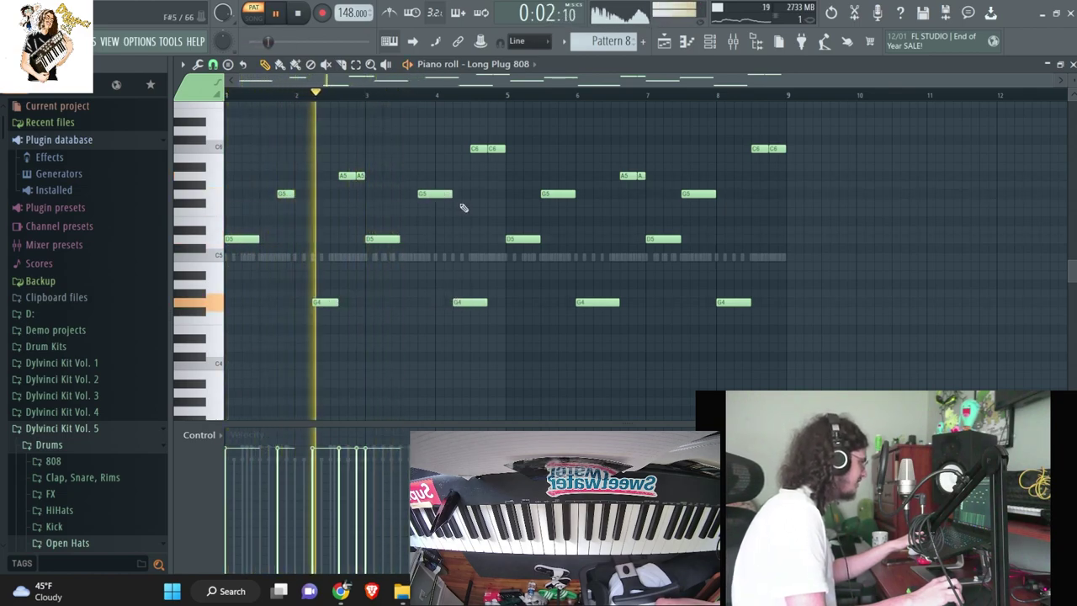
left_click_drag(451, 194, 435, 193)
left_click(505, 148)
left_click_drag(474, 148, 504, 148)
- Replace the 808 notes in bars 5–8 with a copy of bars 1–4 and shorten the G4 notes in bars 4 and 8
left_click(510, 158, "ctrl")
left_click_drag(505, 386, 836, 106)
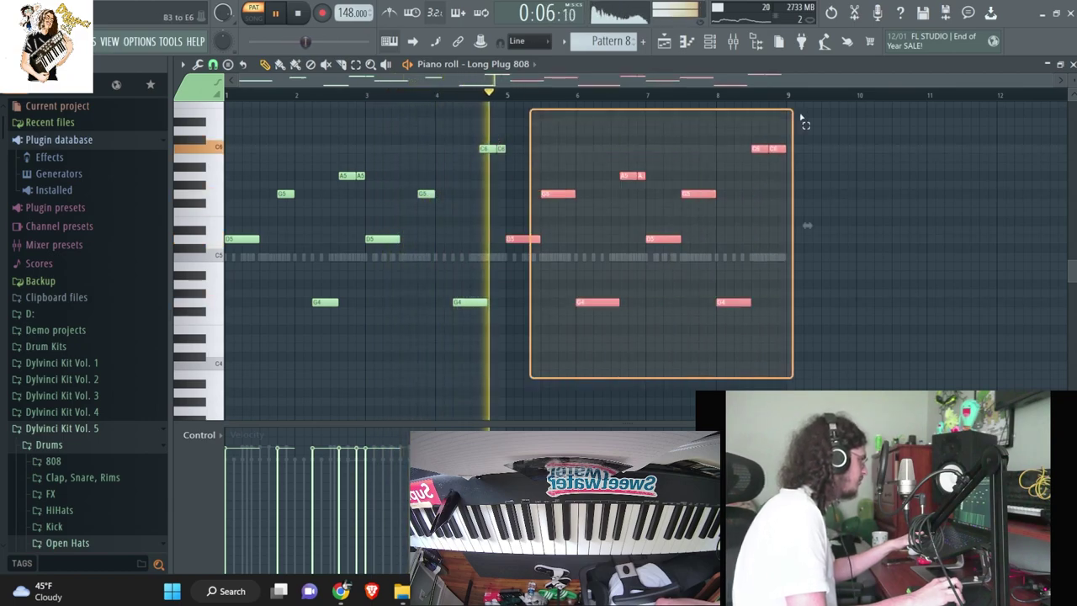
left_click(539, 216, "ctrl")
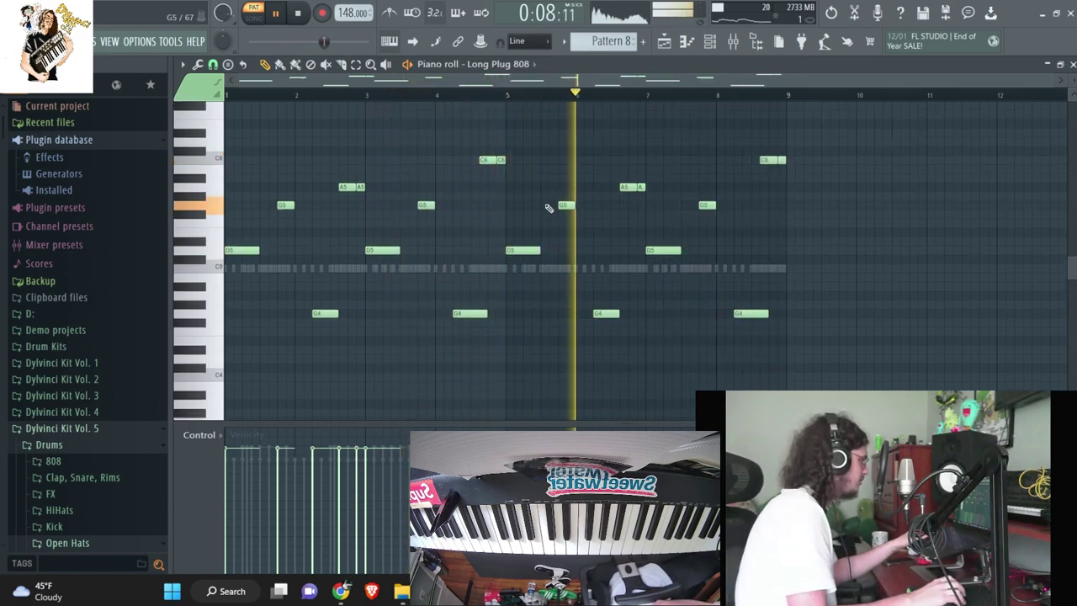
left_click(471, 313, "ctrl")
left_click(748, 313, "ctrl+shift")
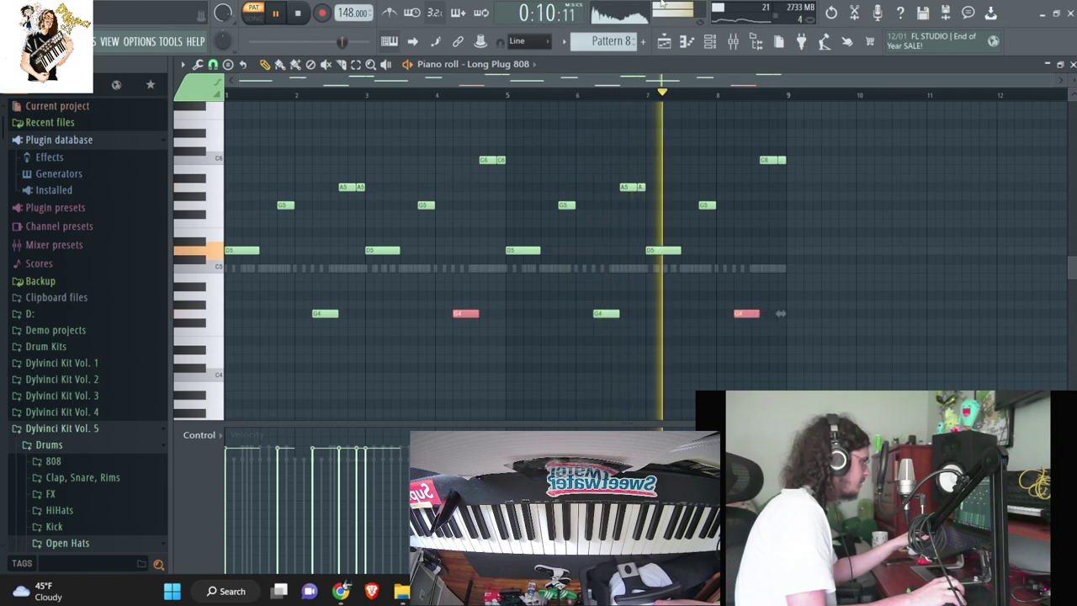
- Place Pattern 8 at bar 9 on Track 8 and delete the Pattern 7 clip at bar 9 on Track 7
key("F5")
left_click_drag(632, 426, 639, 391)
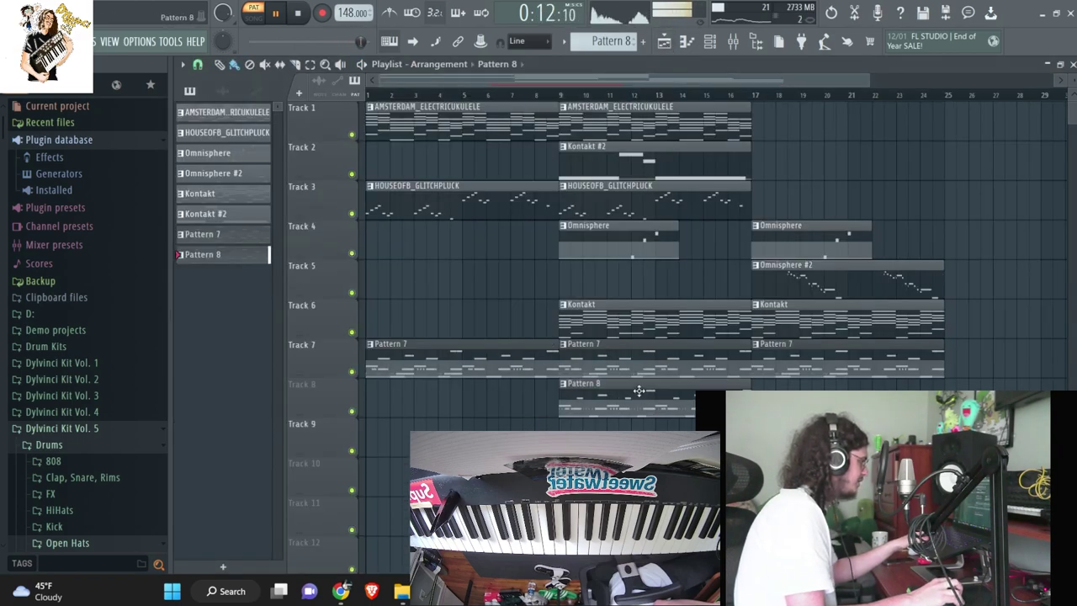
left_click(536, 97)
right_click(626, 349)
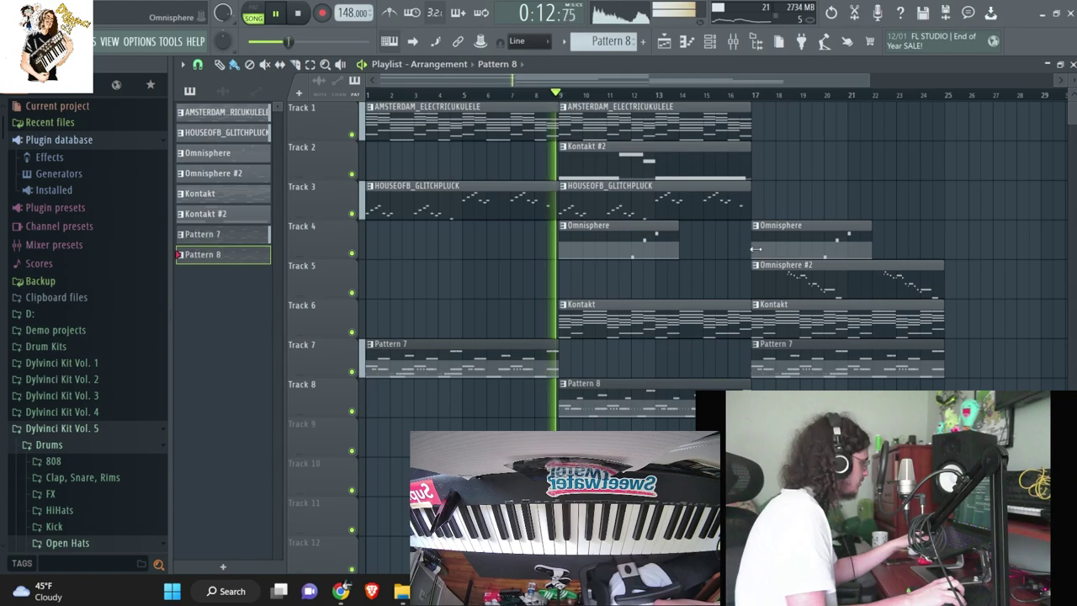
- Enable precomputed effects on the Long Plug 808 sample and adjust its boost
key("F6")
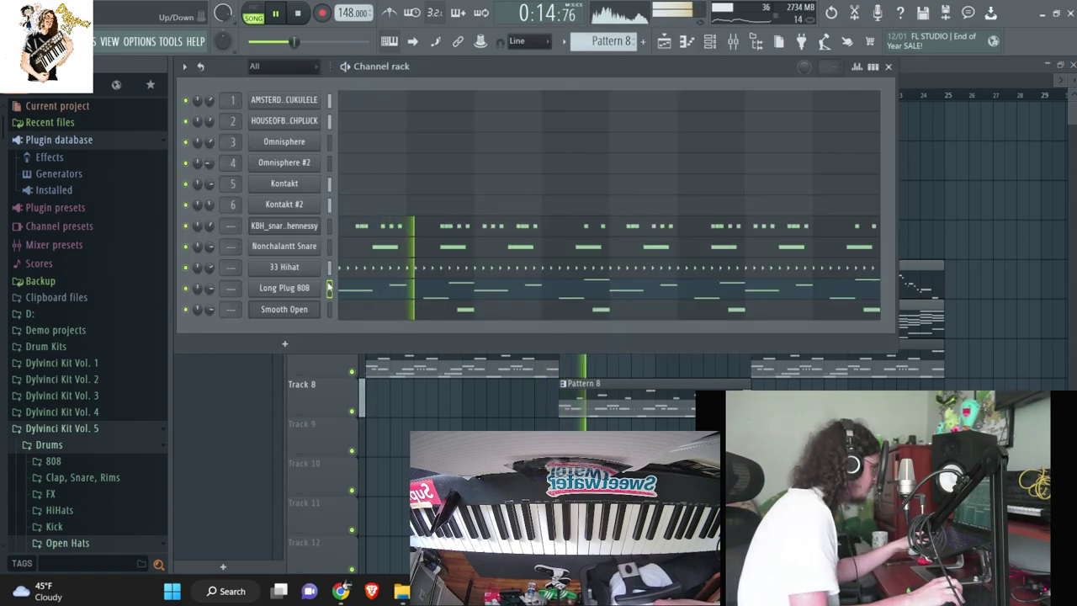
left_click(293, 290)
left_click(441, 265)
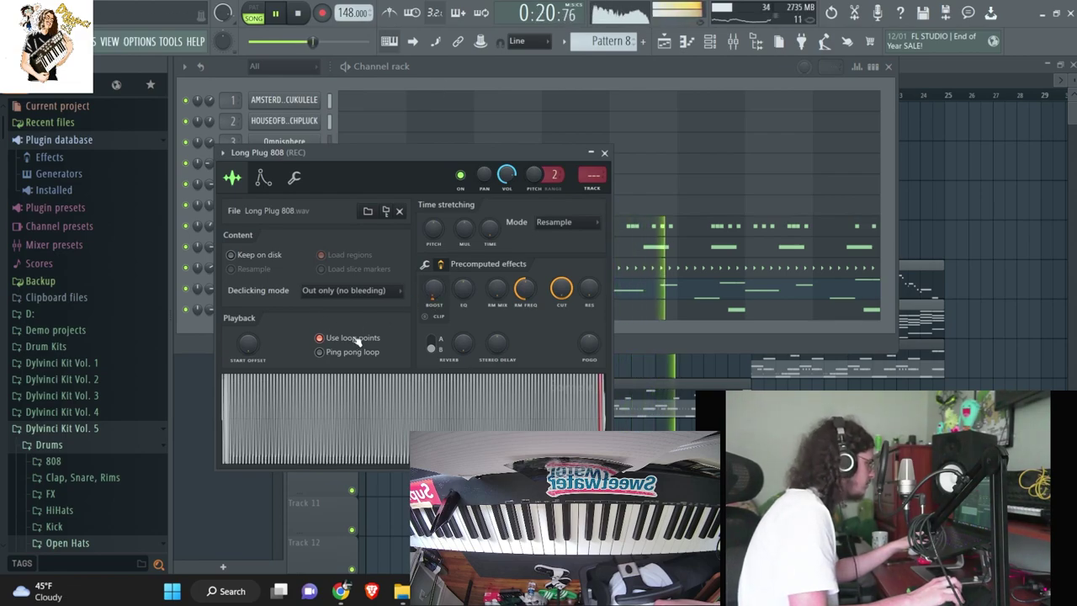
left_click_drag(434, 287, 433, 290)
- Load Fruity soft clipper into slot 3 of the REC mixer track
key("F9")
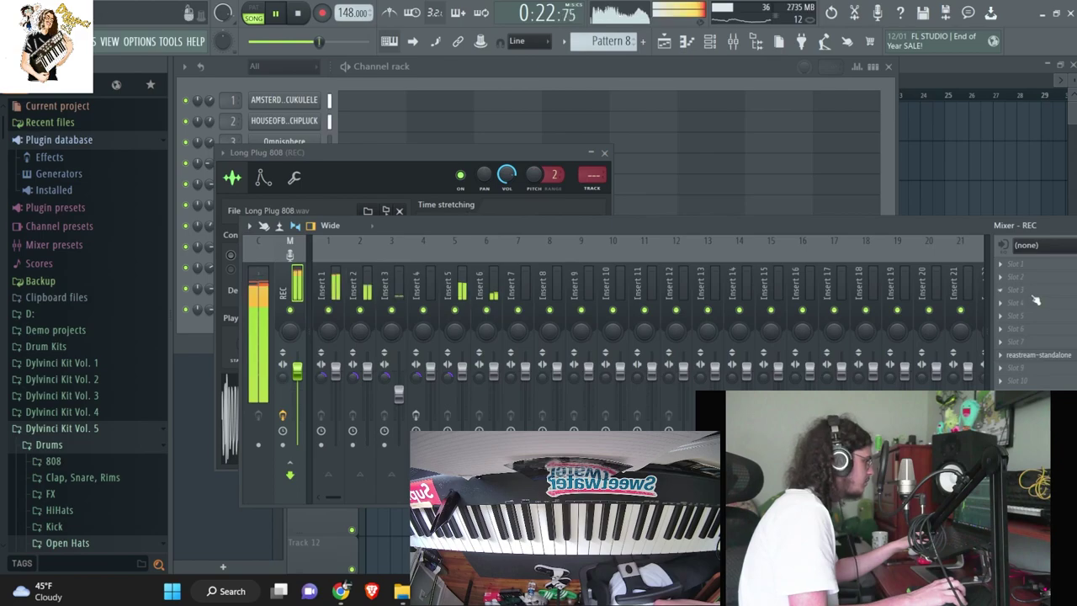
left_click(1037, 301)
left_click(488, 342)
left_click(232, 282)
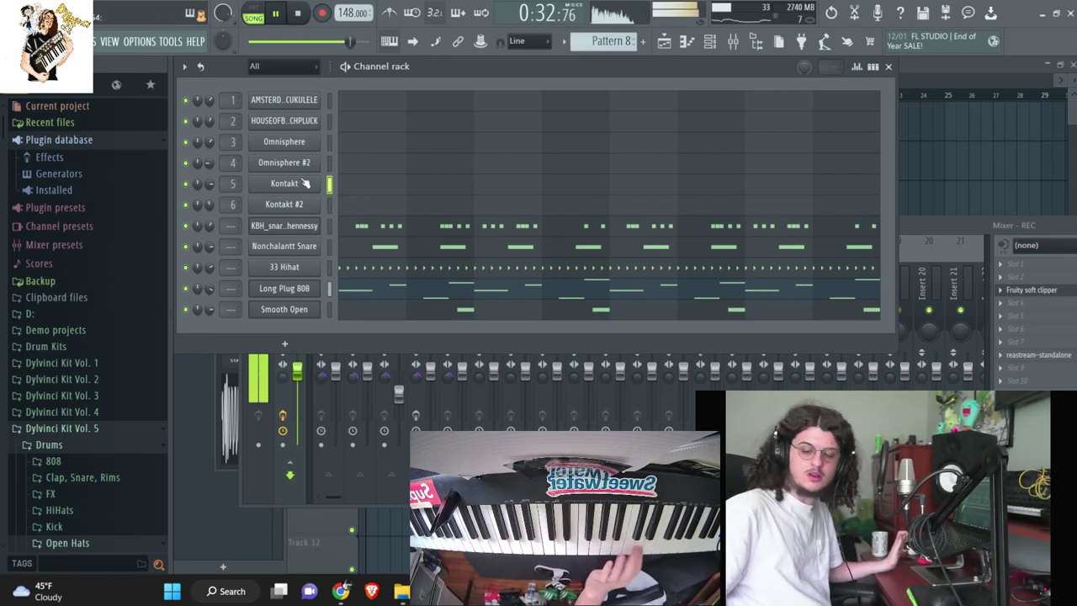
- Move the whole playlist arrangement eight bars later so that the first eight bars are empty
key("F5")
key("space")
left_click_drag(967, 404, 846, 244)
scroll(900, 353, "down", 1)
left_click_drag(919, 455, 572, 106)
- Duplicate the arrangement's last eight-bar section to bar 1 as an intro and trim its Pattern 7 clip to start at bar 3
left_click_drag(961, 402, 925, 256)
key("ctrl+b")
left_click_drag(884, 227, 282, 221)
right_click(400, 174)
left_click_drag(367, 359, 406, 354)
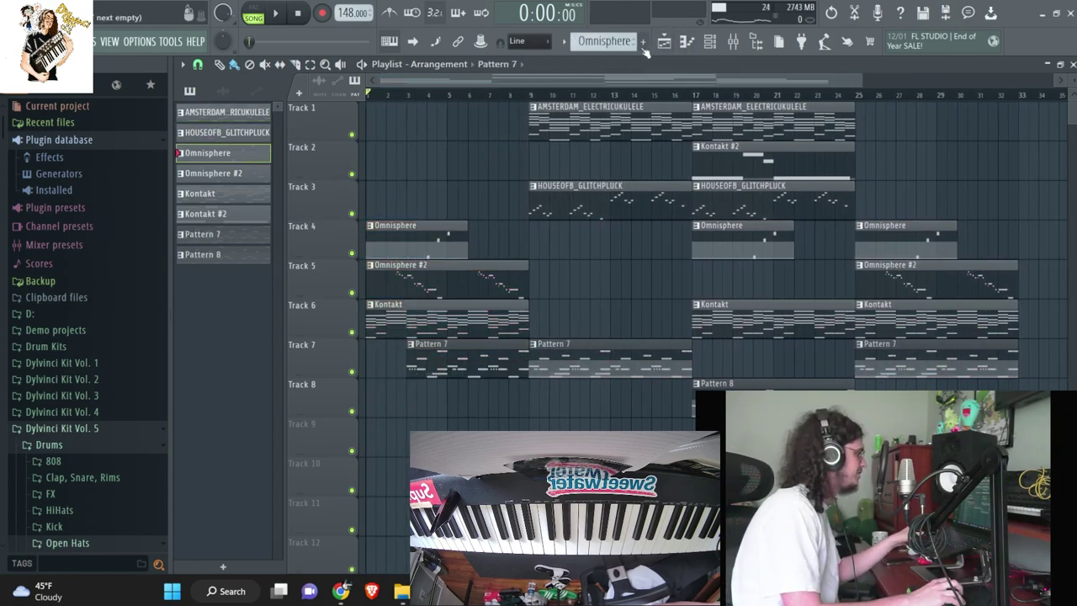
- Switch to the Kontakt pattern and clone the Kontakt channel for a new piano part
left_click(708, 42)
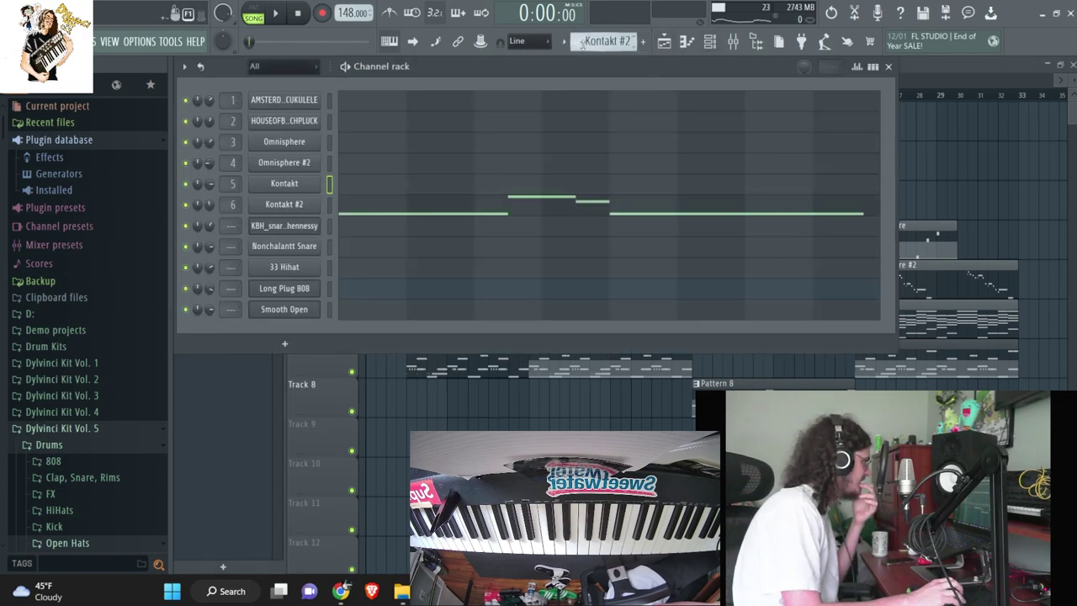
scroll(586, 46, "down", 2)
scroll(586, 45, "up", 3)
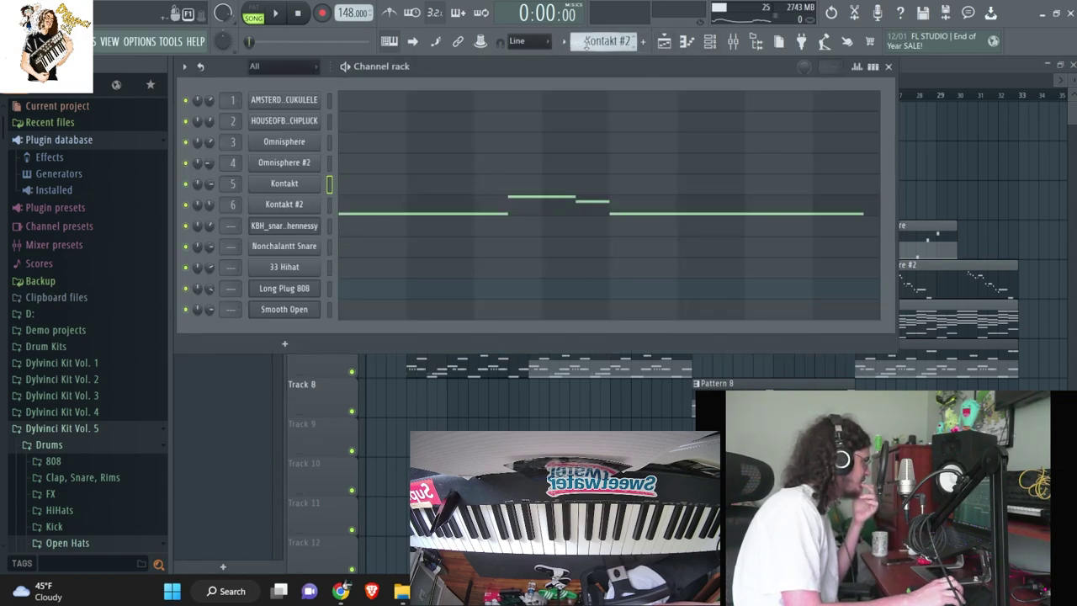
right_click(284, 193)
left_click(345, 308)
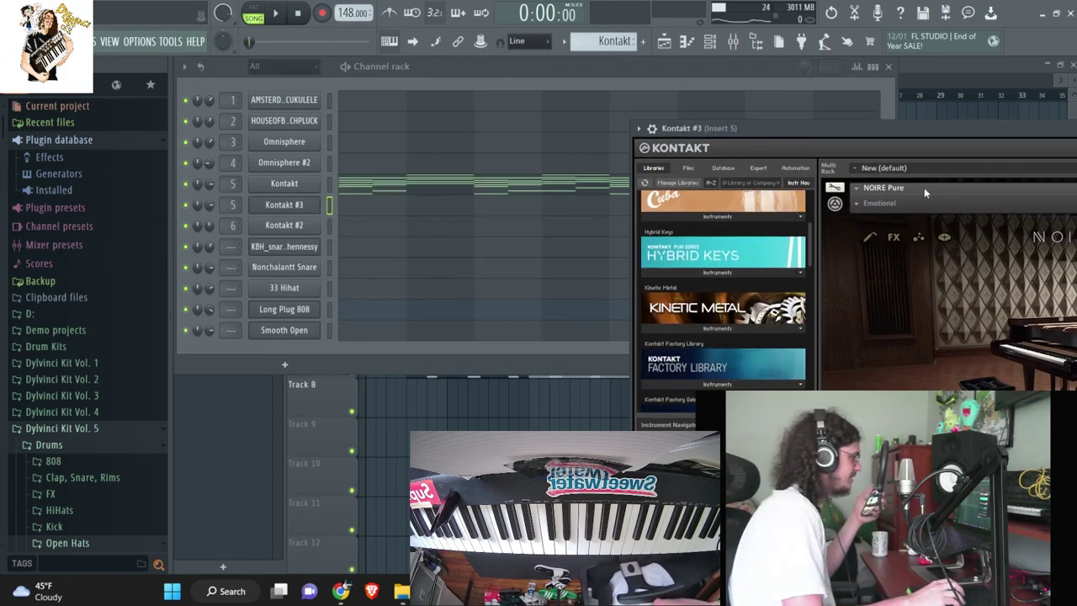
left_click(594, 72)
left_click(976, 67)
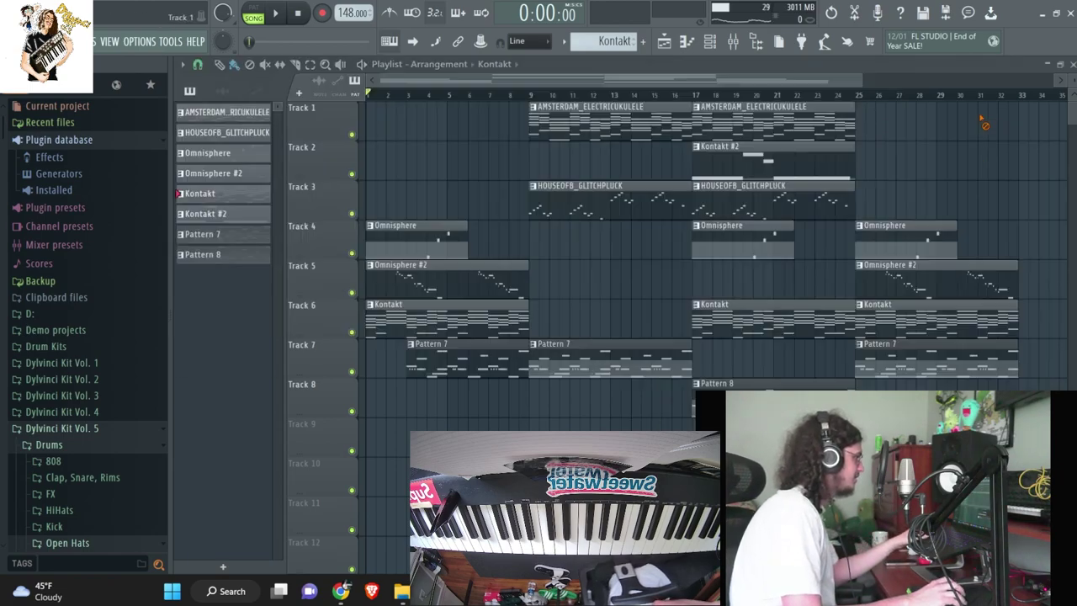
- Record a piano melody as notes and automation into the Kontakt pattern over the eight-bar intro
left_click(321, 13)
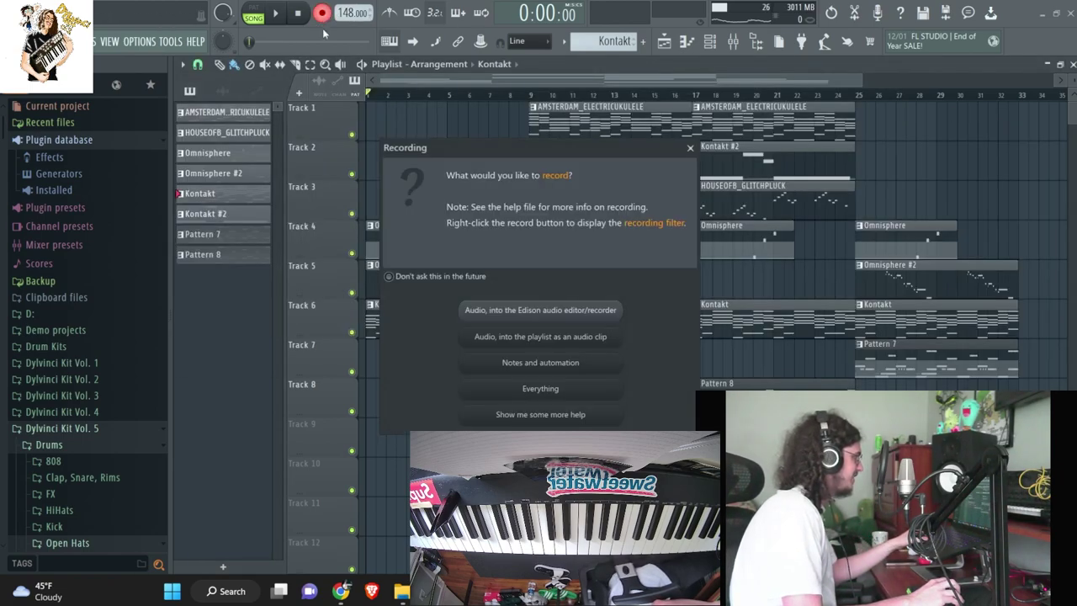
left_click(530, 362)
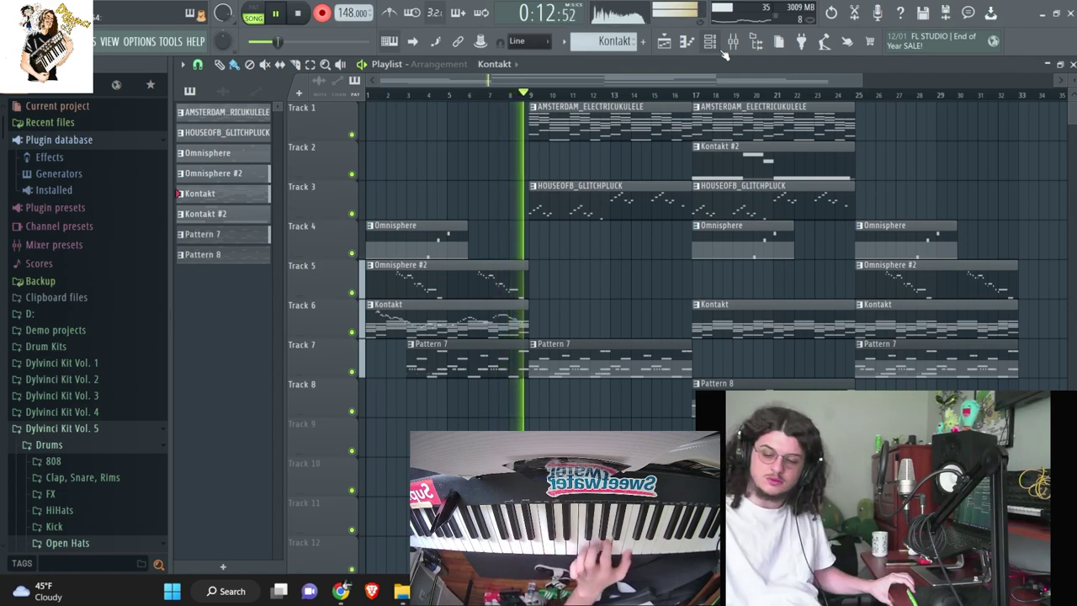
key("space")
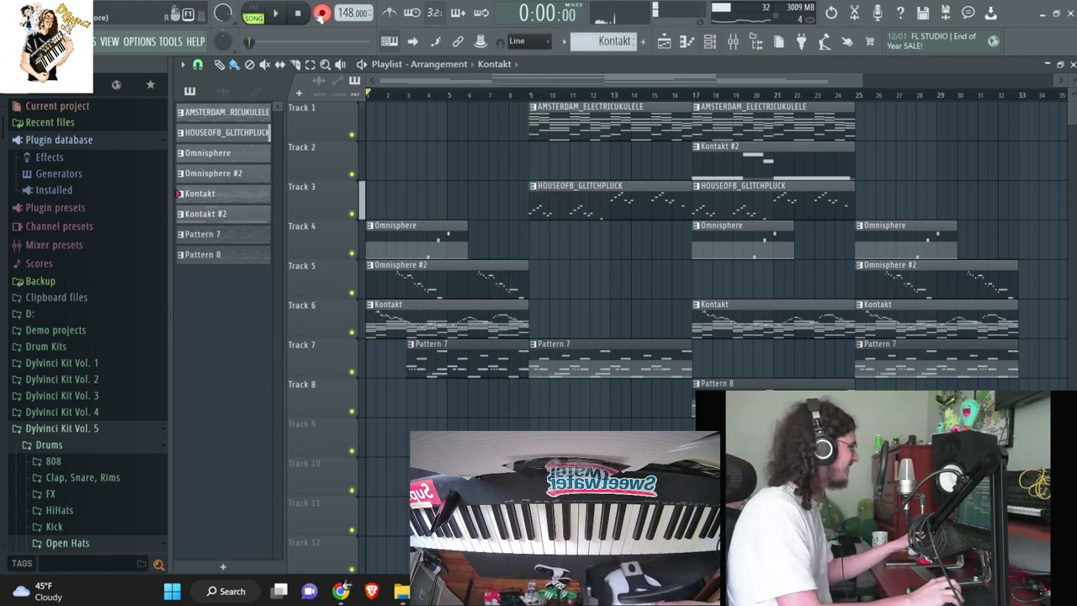
- Play back the recorded melody and lower the Kontakt #3 channel's volume
key("space")
key("F6")
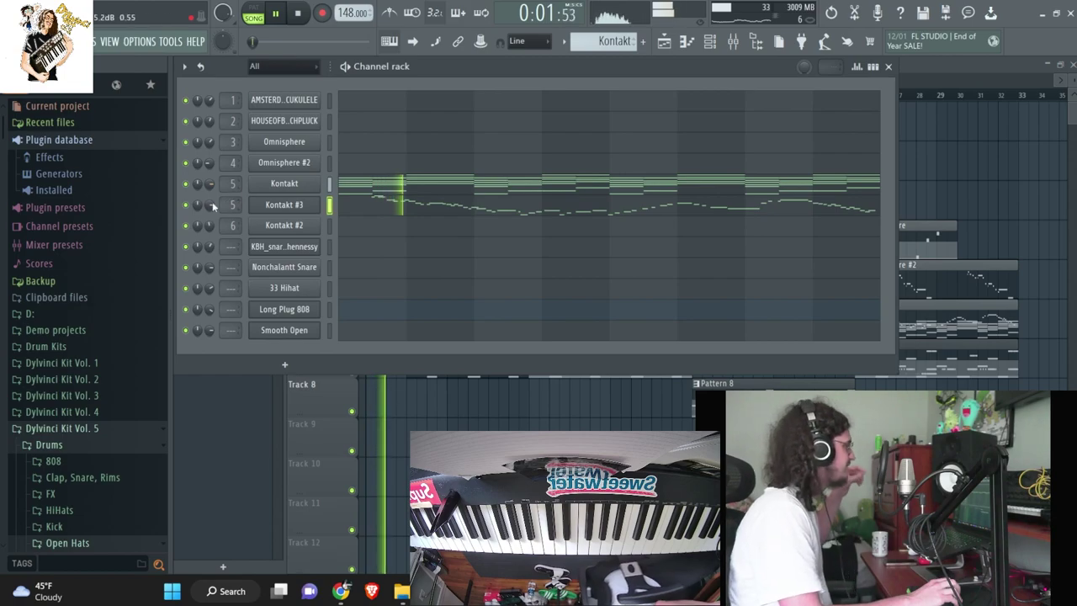
key("F6")
key("space")
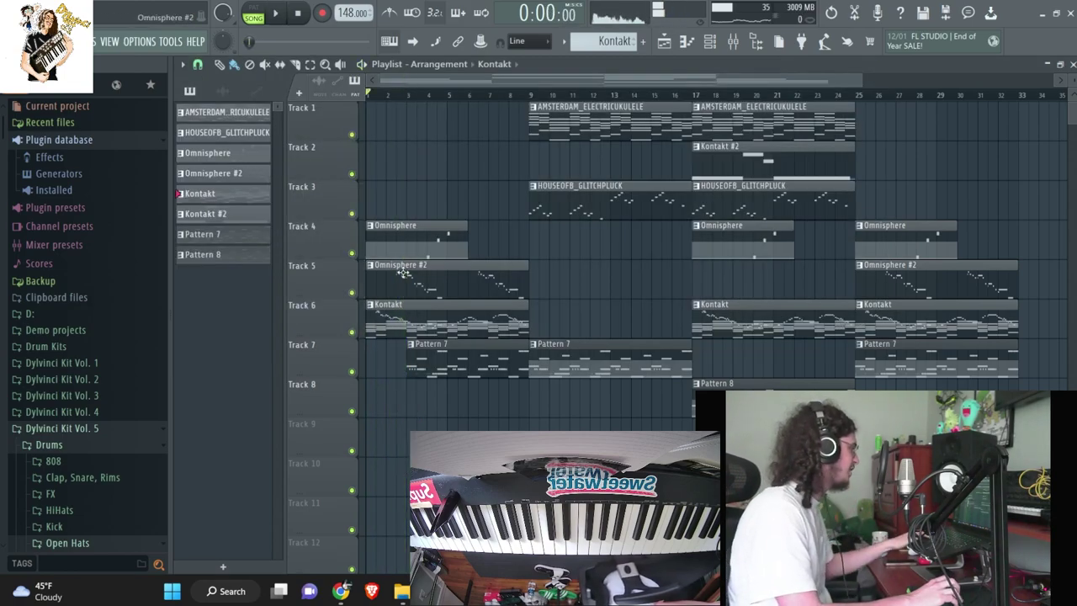
- Delete the Omnisphere #2 clip at bar 1 and place a Kontakt #2 clip at bar 1 on Track 2
right_click(404, 274)
key("space")
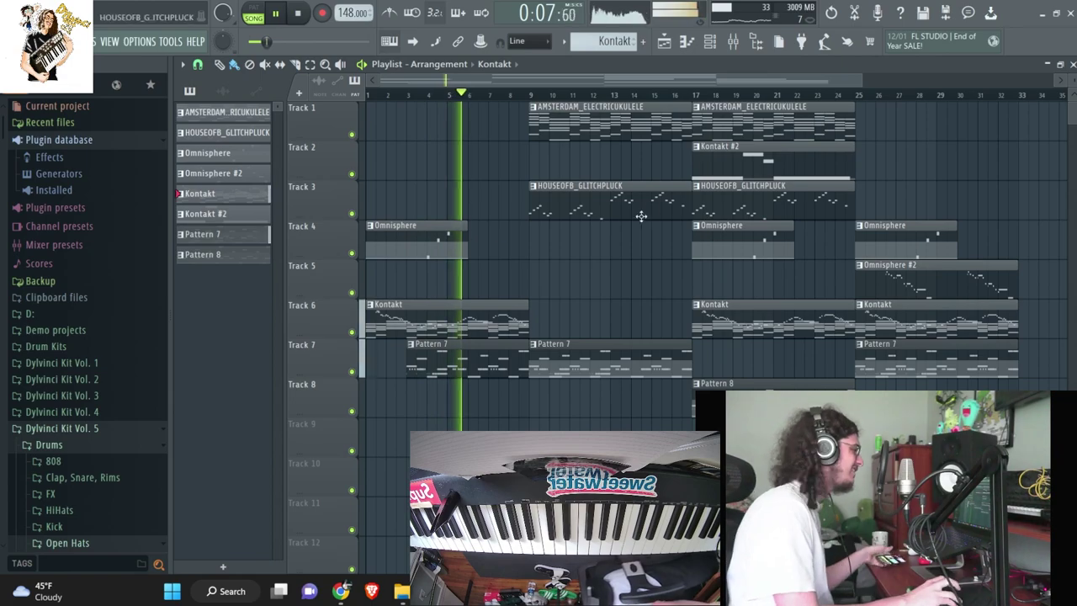
left_click(712, 164)
key("space")
left_click_drag(520, 170, 377, 166)
key("space")
- Open the Kontakt #3 instrument and the 33 Hihat sampler to review their settings while the arrangement plays
key("F6")
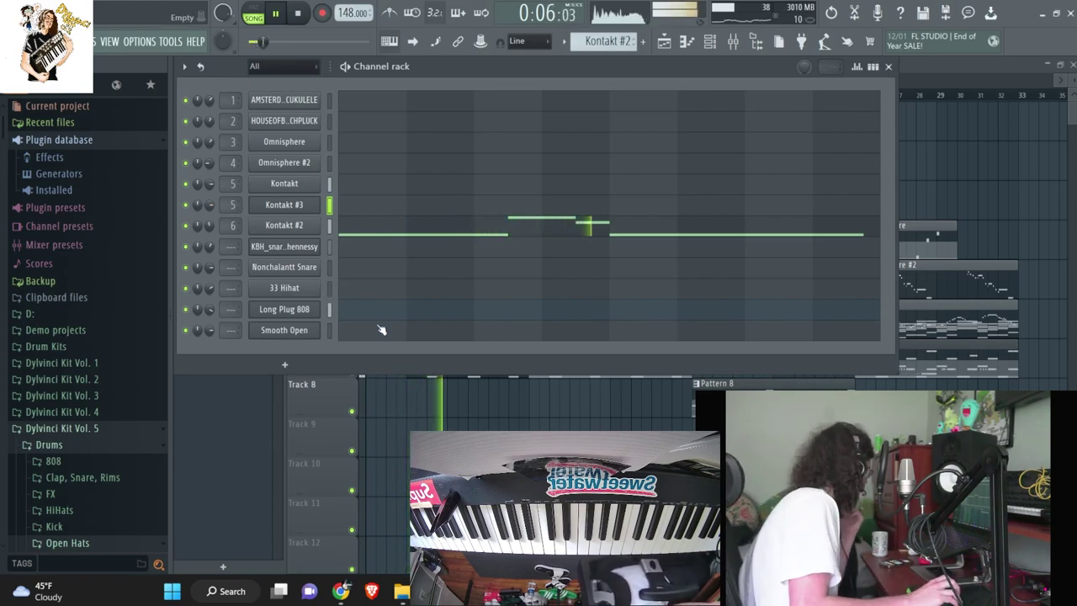
left_click(278, 206)
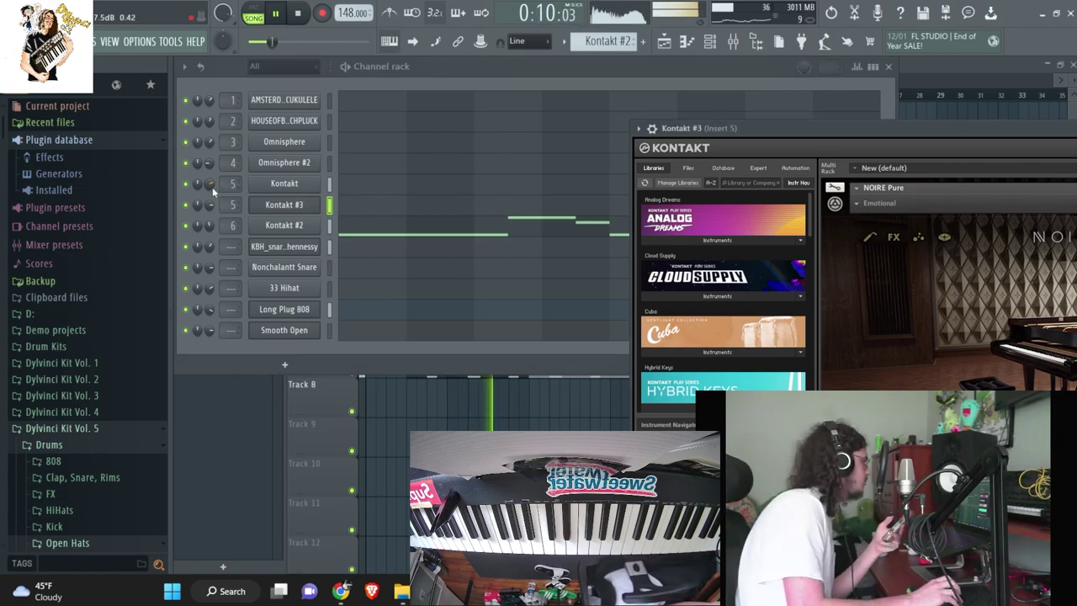
left_click(709, 42)
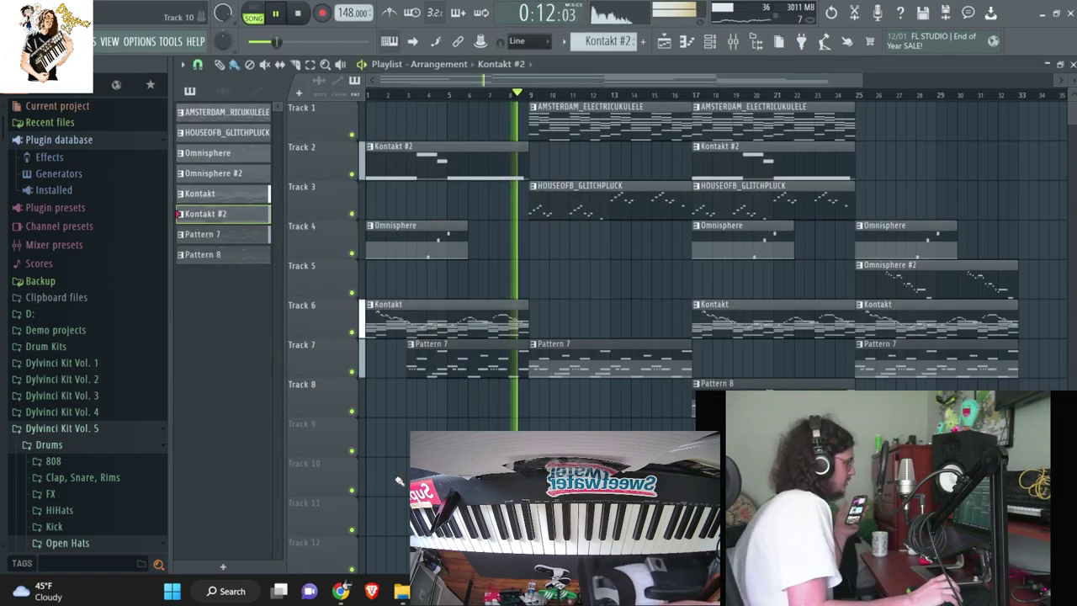
left_click(710, 43)
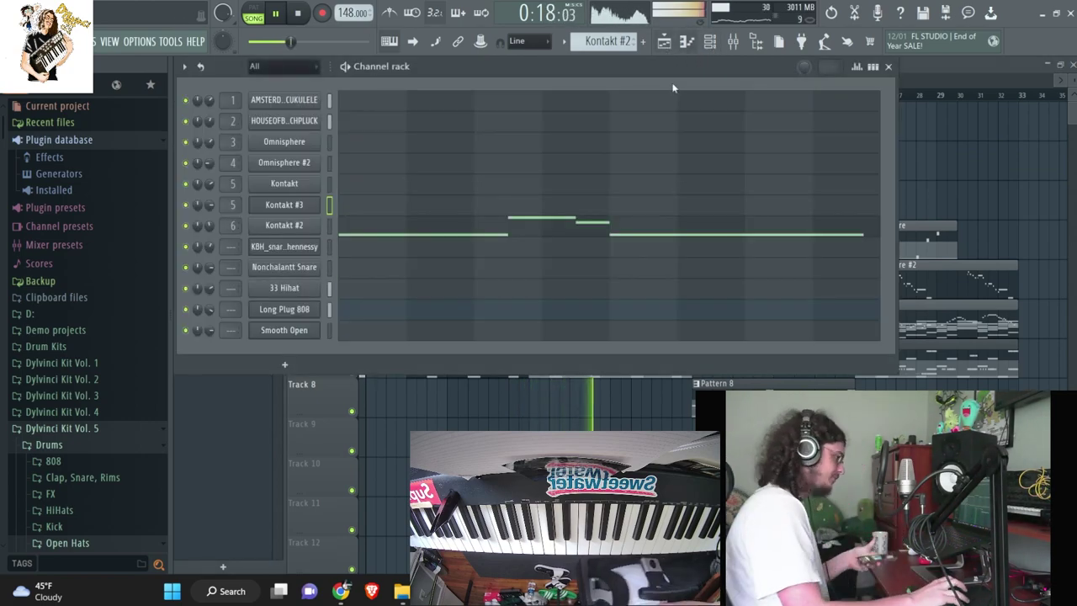
left_click(317, 287)
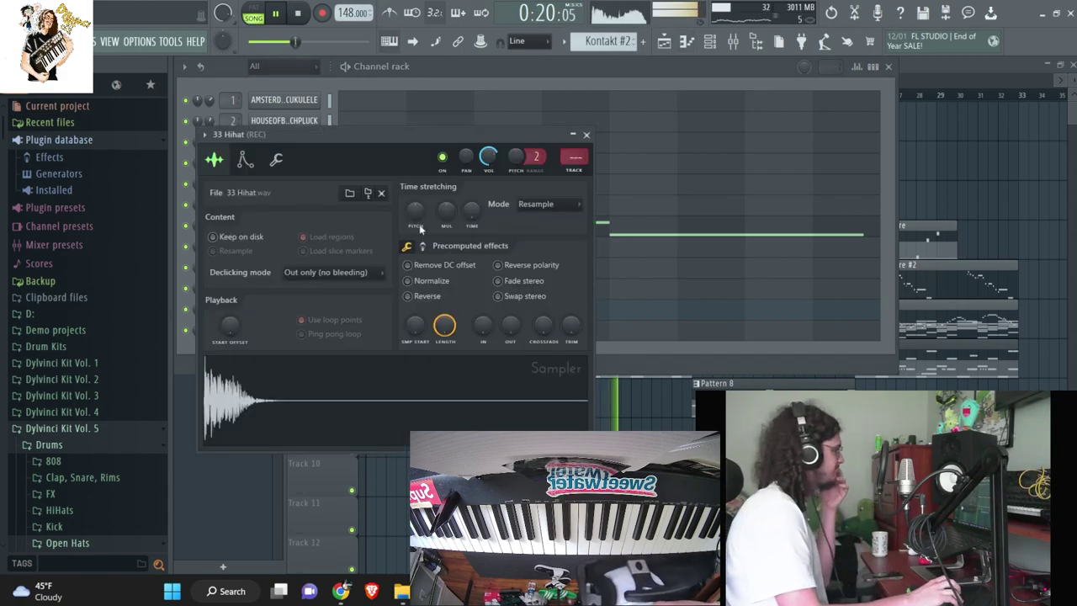
key("F5")
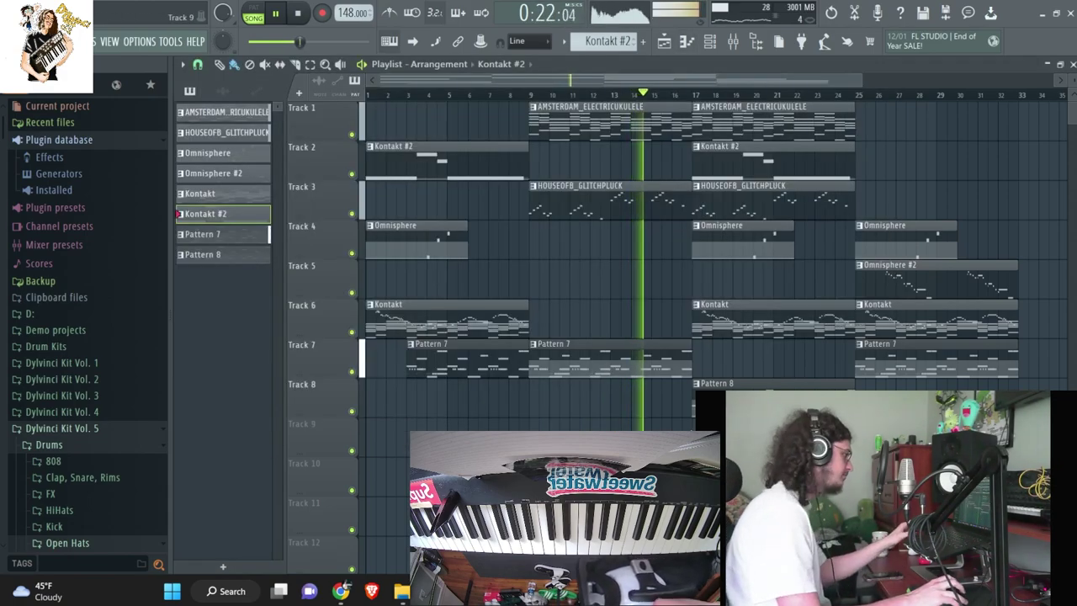
- Delete the Kontakt clip at bar 17 on Track 6 and check the master track in the mixer
left_click_drag(996, 431, 697, 103)
left_click(577, 267, "ctrl")
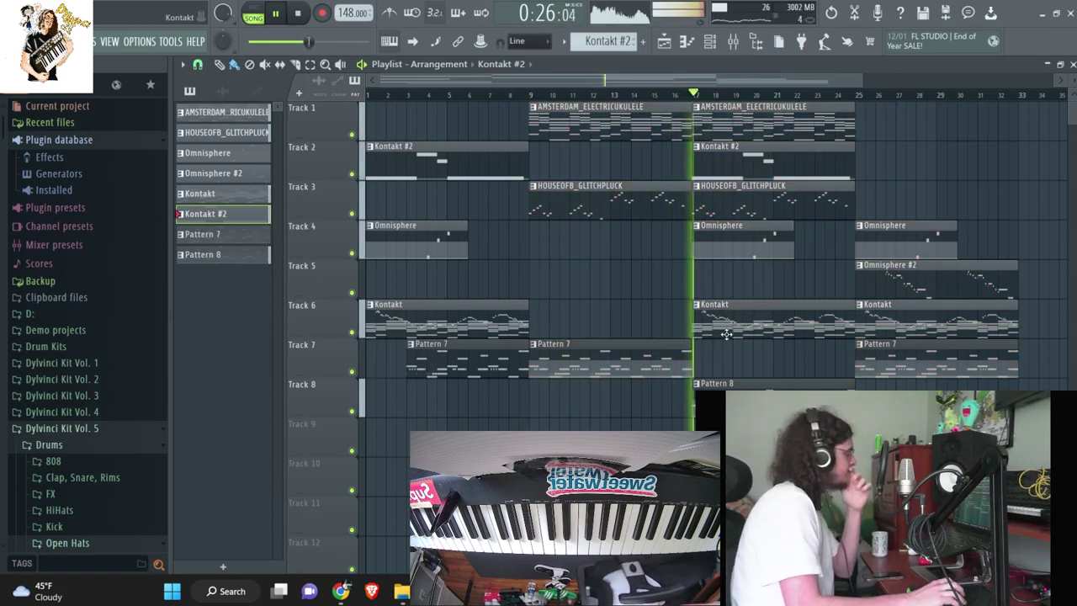
right_click(720, 324)
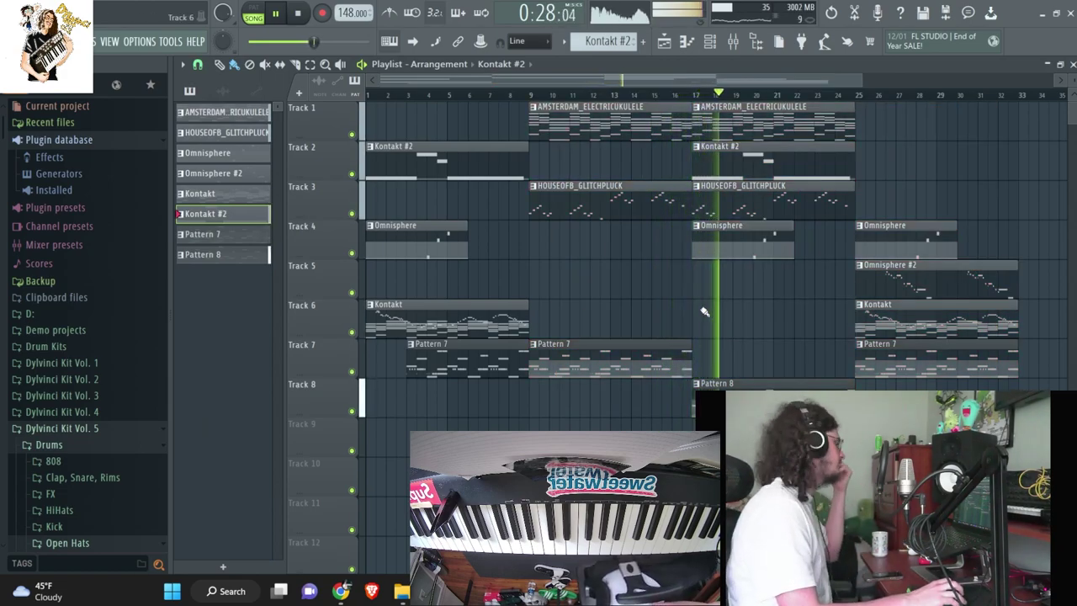
left_click(733, 42)
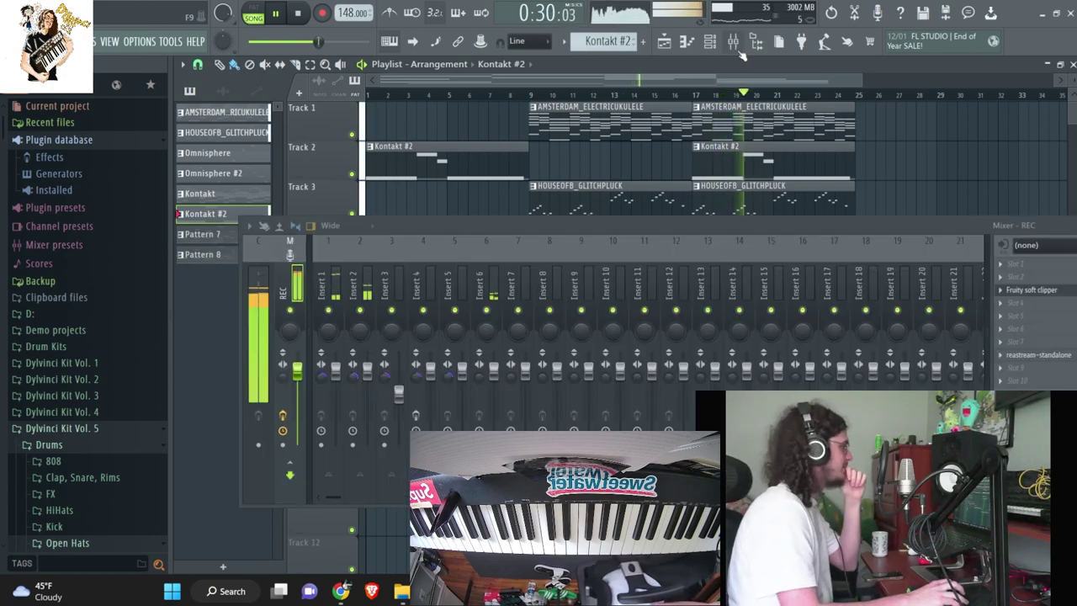
left_click(1026, 324)
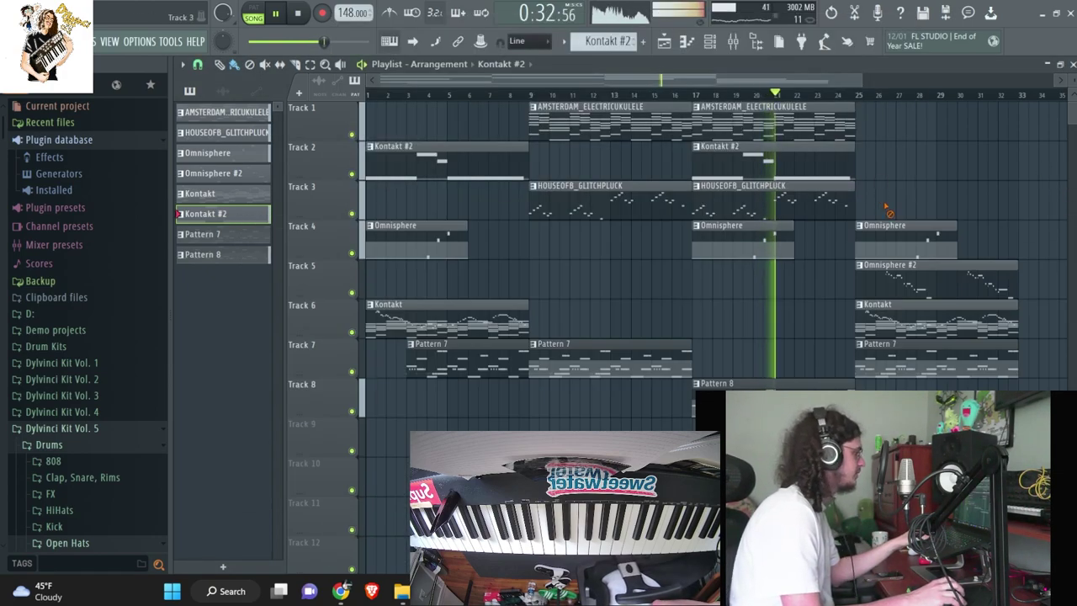
- Delete all clips in the section starting at bar 25 and duplicate the bar 1–24 arrangement to bar 25
right_click(887, 214)
left_click_drag(968, 477, 374, 118)
key("ctrl+b")
scroll(585, 221, "down", 2)
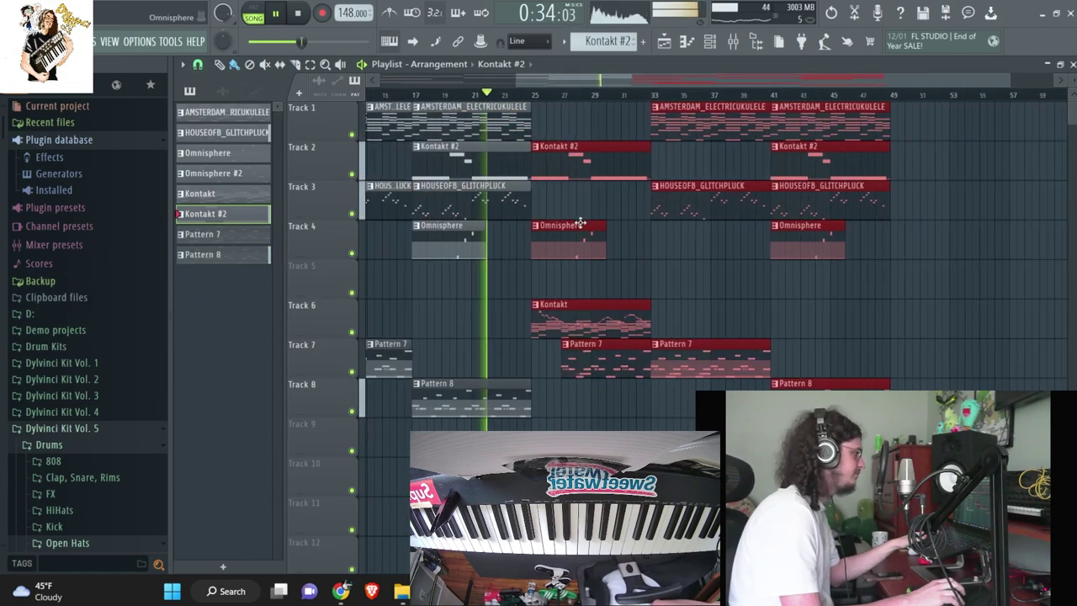
left_click(635, 256, "ctrl")
left_click_drag(677, 79, 539, 79)
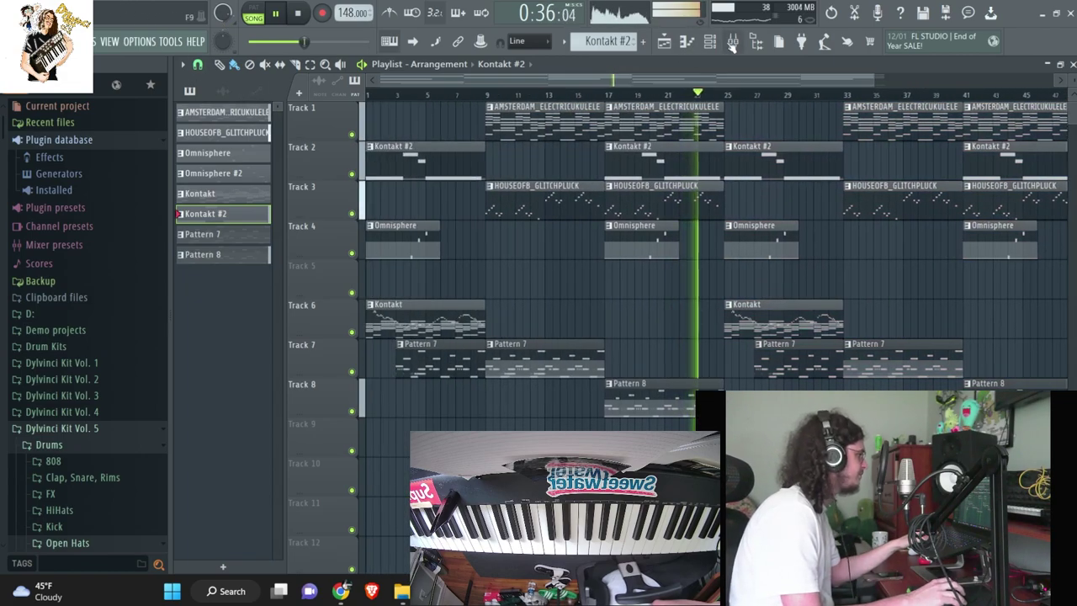
- Delete the duplicated Kontakt #2 clip at bar 25 on Track 2
left_click(733, 42)
left_click(1001, 264)
left_click(912, 59)
left_click(707, 42)
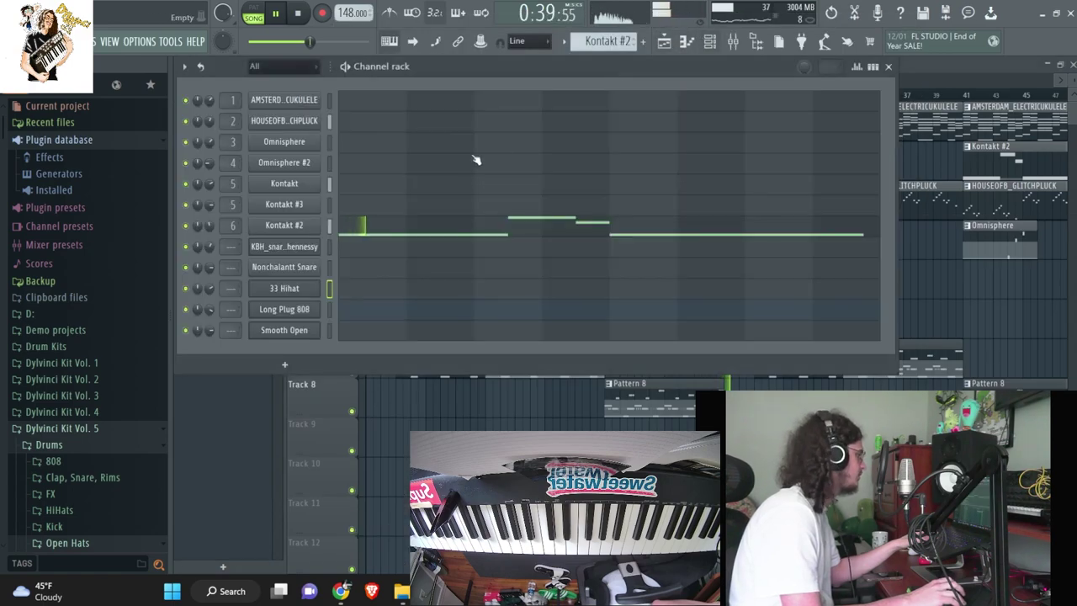
right_click(946, 298)
right_click(764, 202)
right_click(757, 164)
right_click(753, 124)
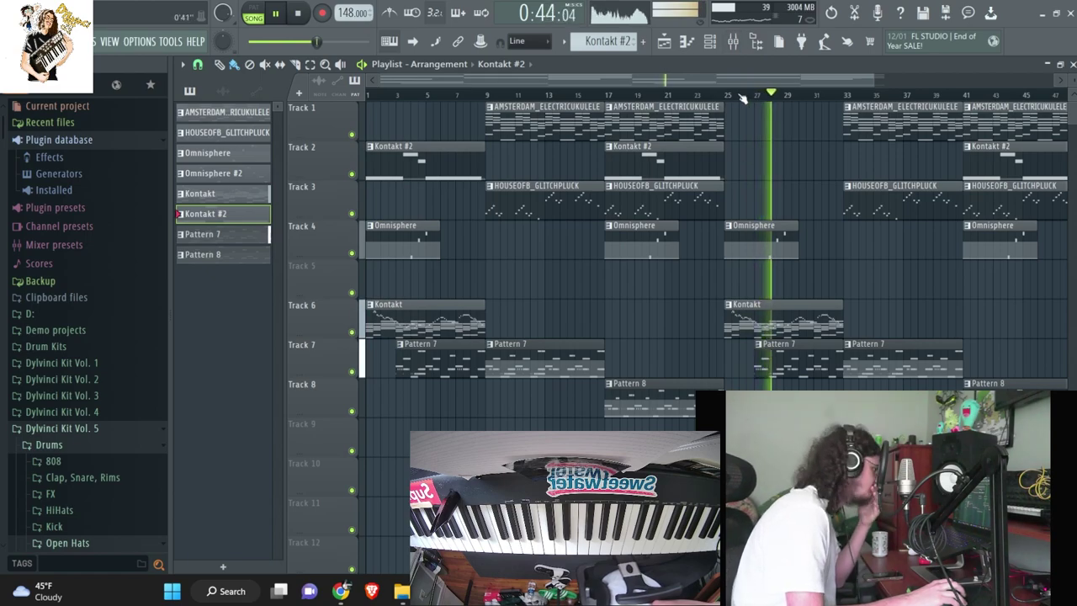
- Load the Pitchwheel effect into slot 4 of the master mixer track, below Fruity soft clipper
key("F6")
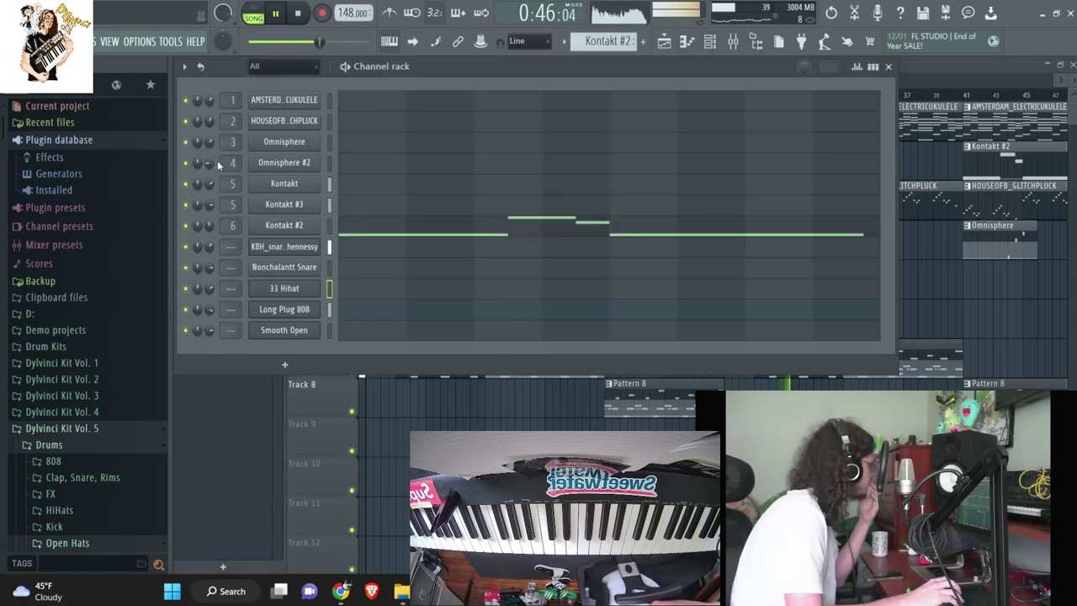
left_click(738, 45)
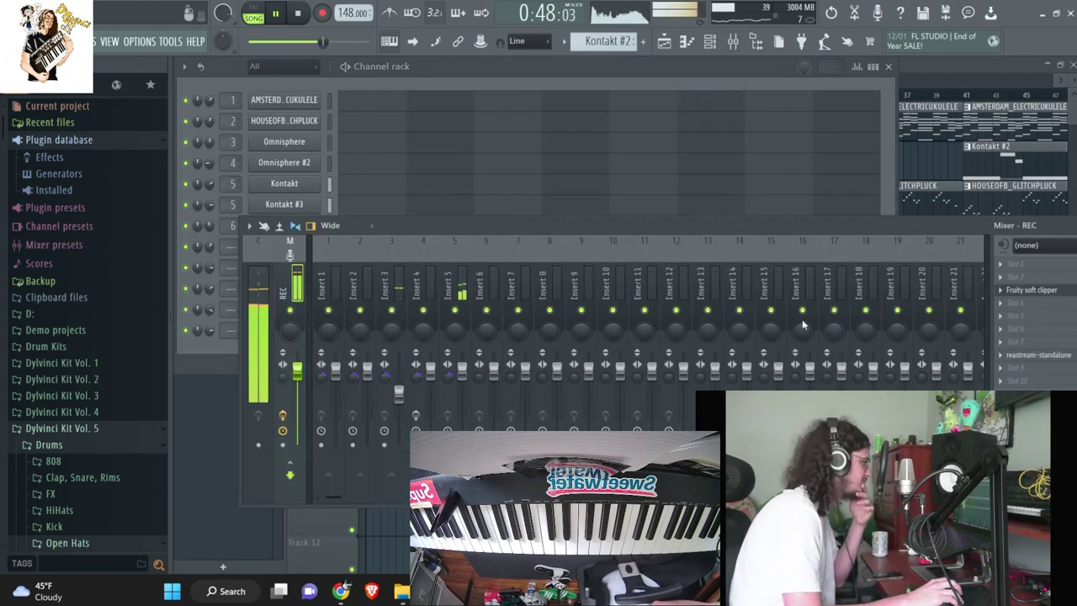
left_click(1001, 303)
mouse_move(993, 282)
left_click(584, 269)
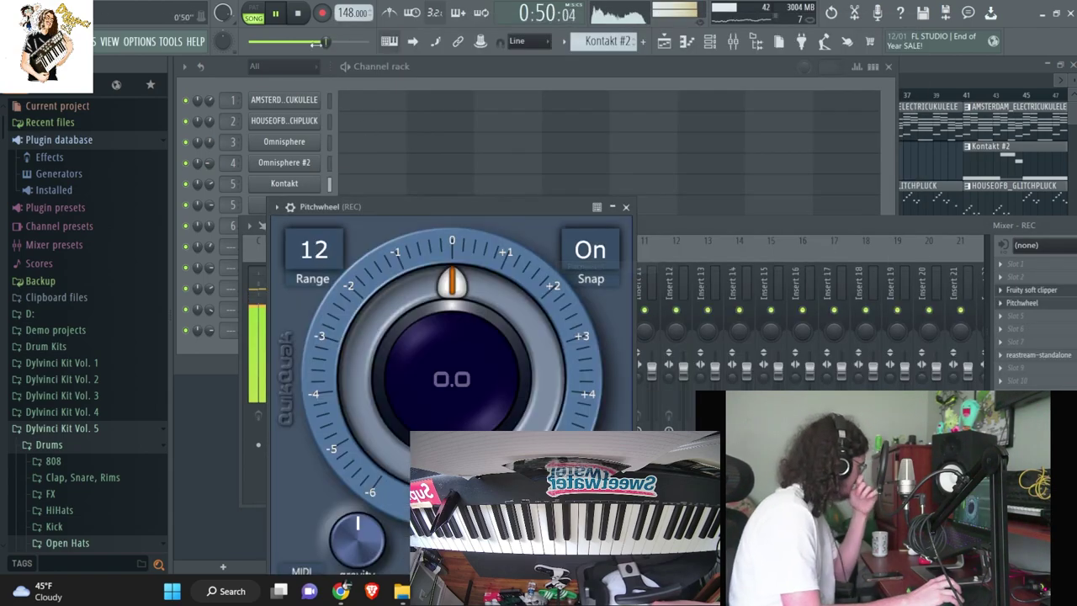
- Restart the song, audition Pitchwheel at 2.0 semitones, and set it to 1.0 with its gravity raised
left_click(299, 14)
left_click(275, 14)
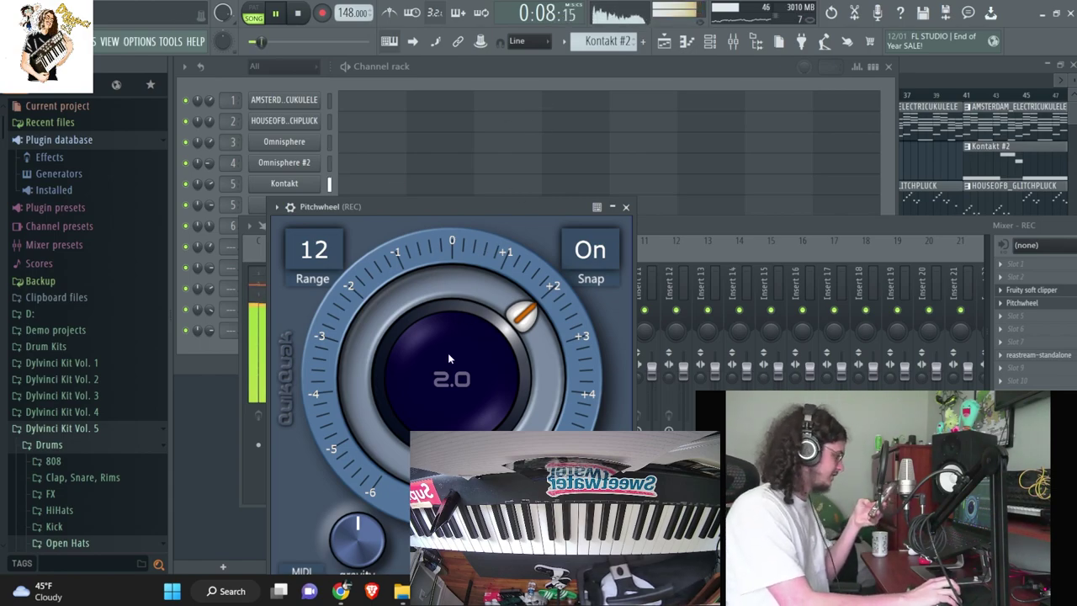
scroll(451, 365, "down", 3)
scroll(342, 537, "up", 4)
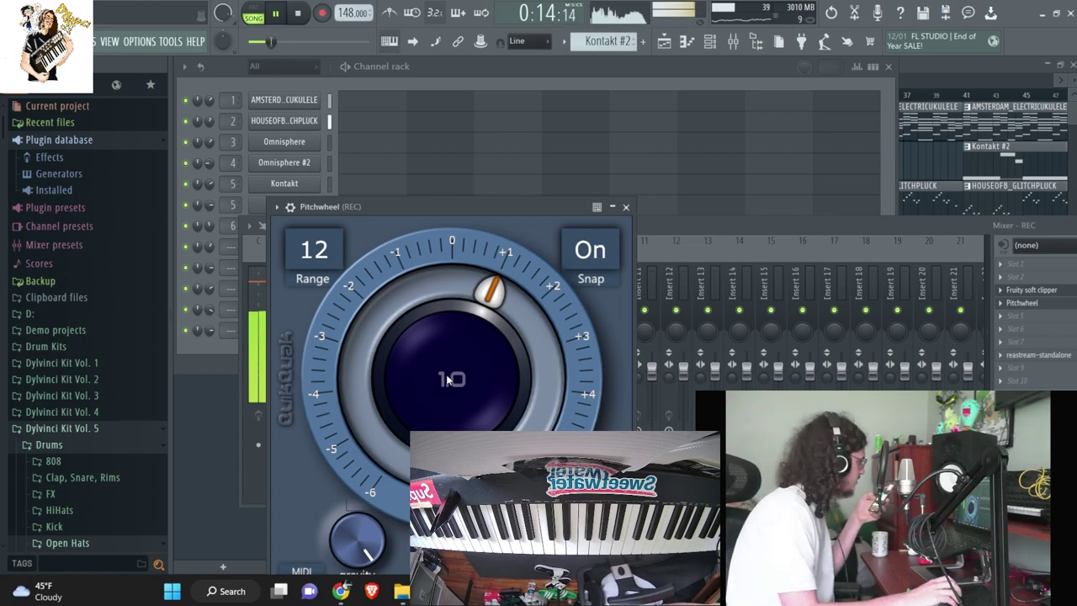
- Place the Dylvinci Tag sample at bar 1 on Track 8, lower its clip volume to about -9.1 dB and play the song
left_click(909, 88)
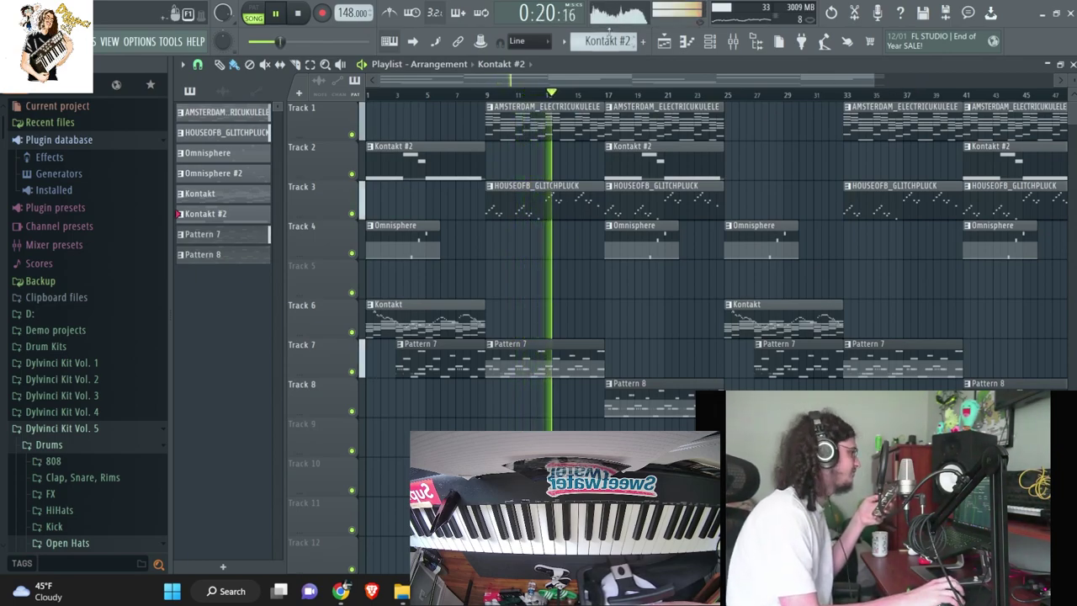
left_click(367, 95)
left_click(300, 15)
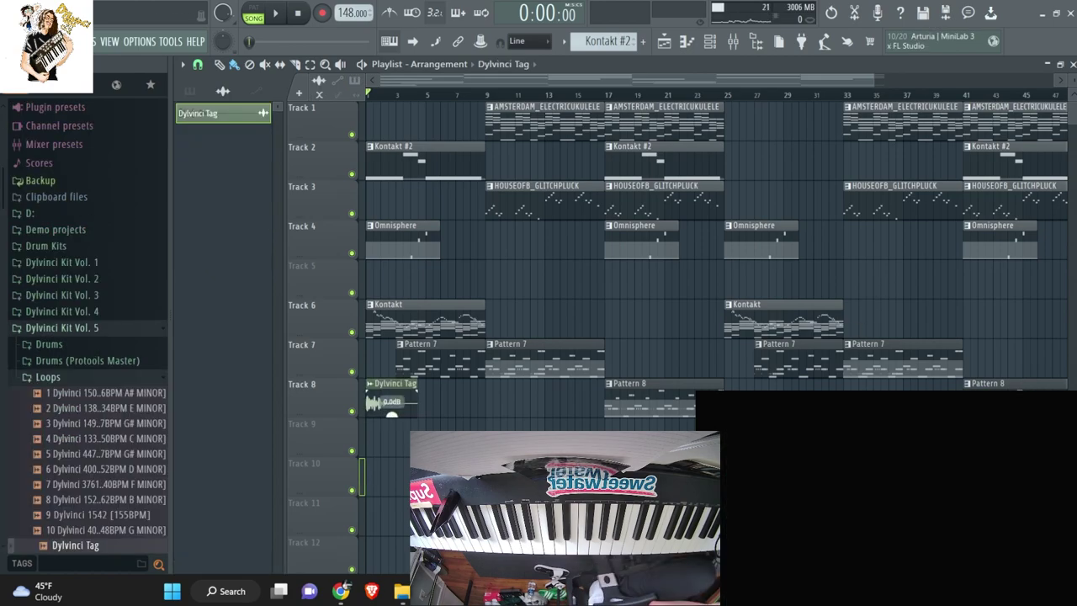
key("space")
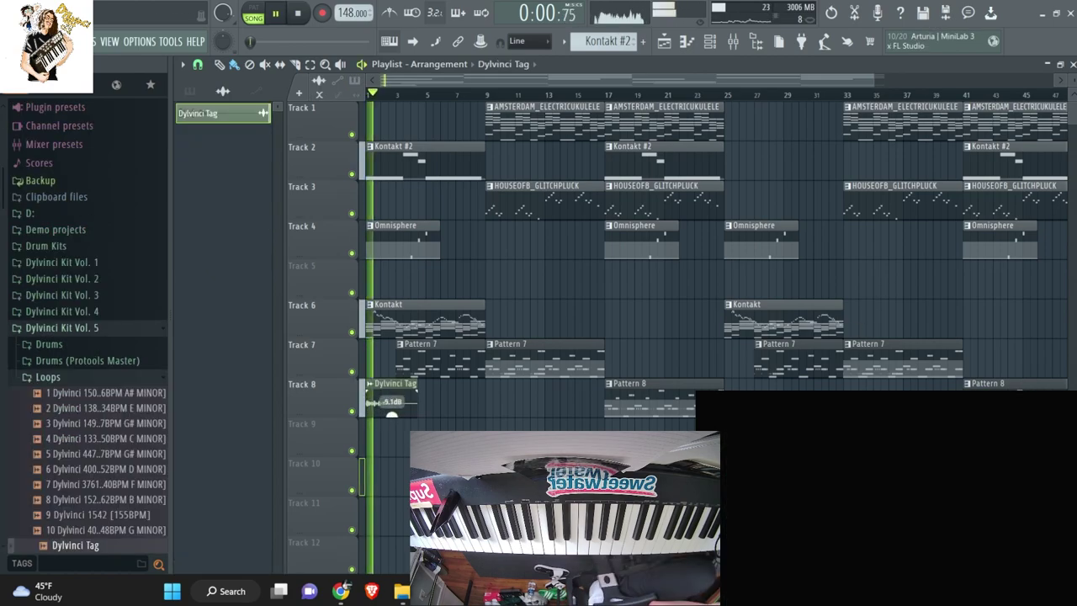